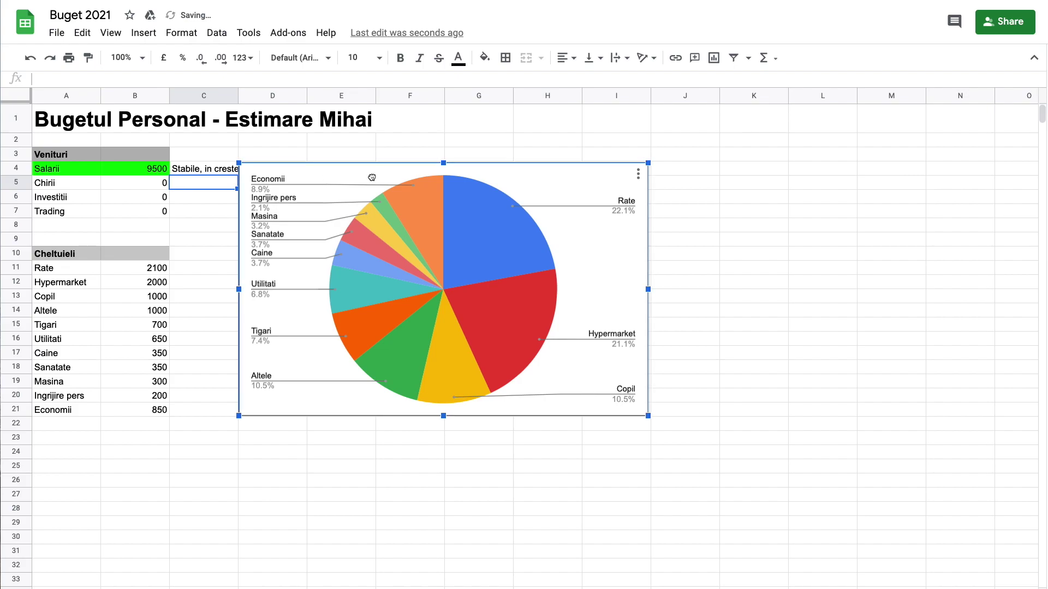
Step: Move the pie chart clear of column C and widen the column to fit the note in C4
{"action": "left_click", "coordinate": [175, 189]}
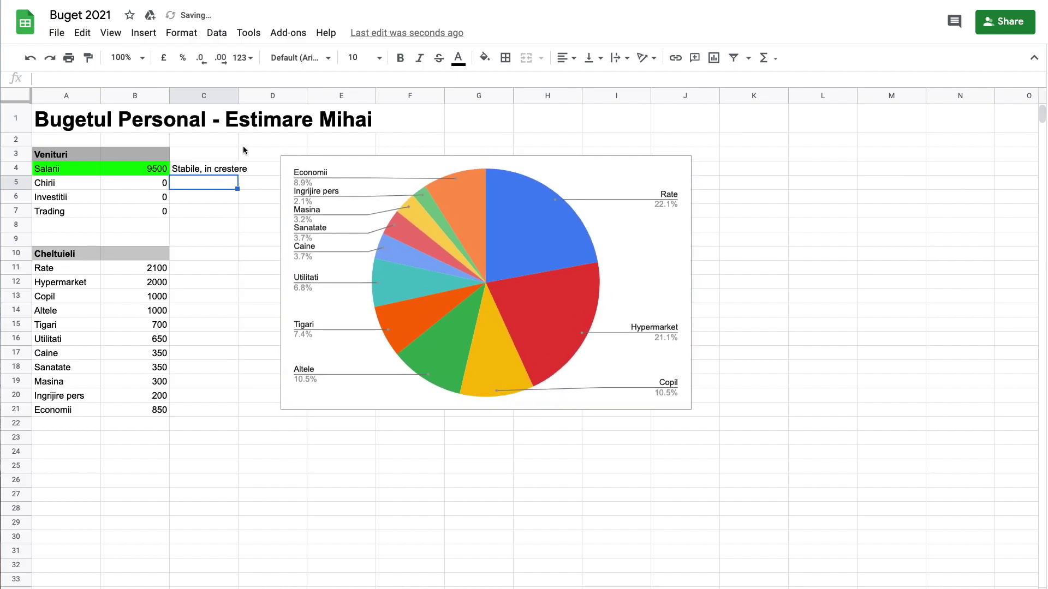
{"action": "left_click_drag", "start_coordinate": [239, 96], "coordinate": [250, 96]}
Step: Enter the note "Se amortizeaza" for Chirii in cell C5
{"action": "left_click_drag", "start_coordinate": [82, 185], "coordinate": [163, 191]}
{"action": "left_click", "coordinate": [193, 184]}
{"action": "type", "text": "Se armo"}
{"action": "key", "text": "BackSpace"}
{"action": "key", "text": "BackSpace"}
{"action": "key", "text": "BackSpace"}
{"action": "type", "text": "m"}
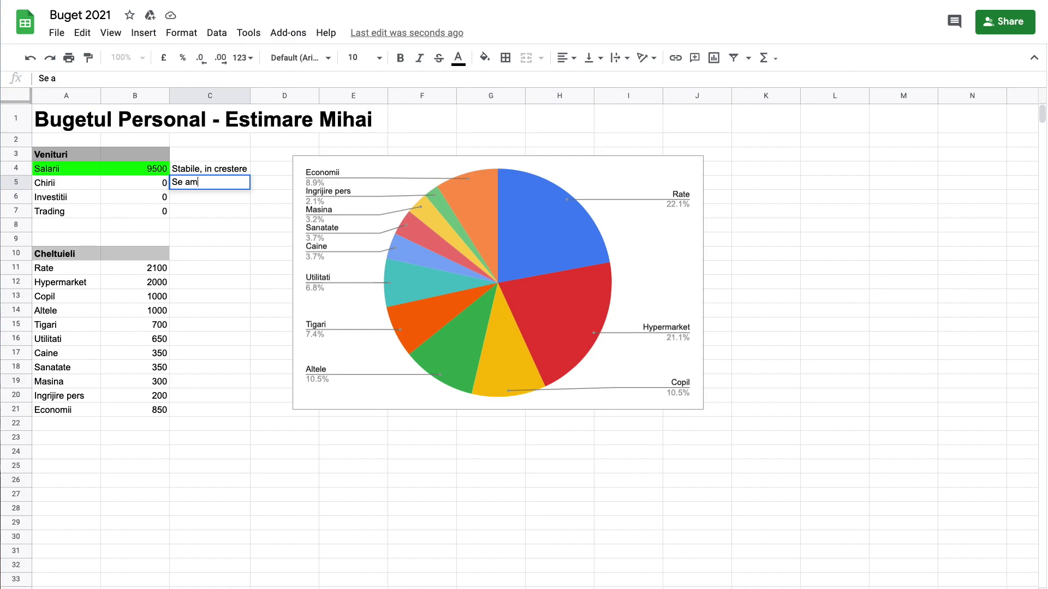
{"action": "type", "text": "ortizeaza"}
{"action": "key", "text": "Return"}
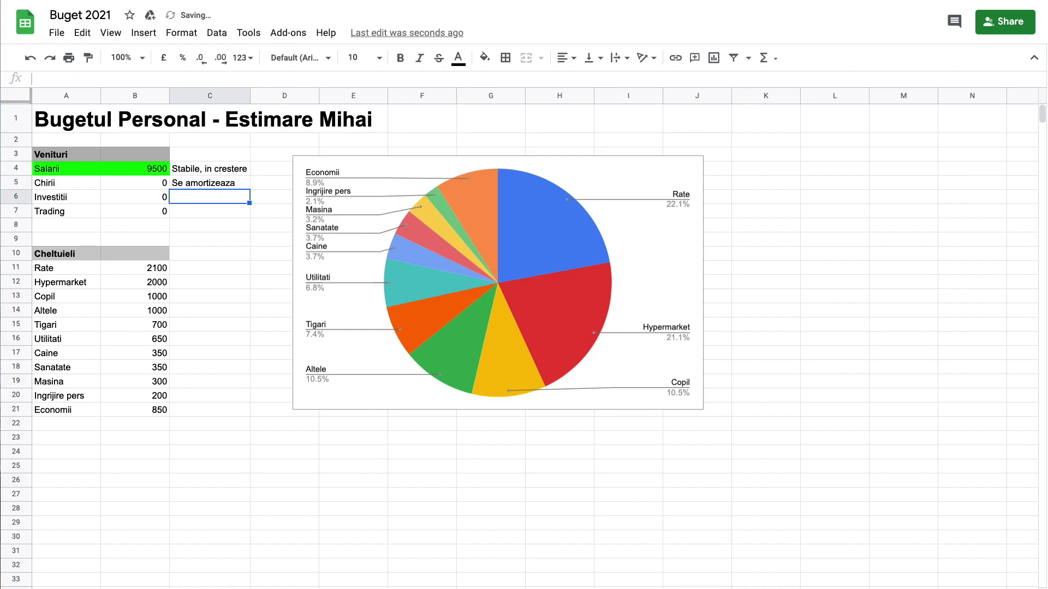
Step: Fill the Chirii row, A5:C5, and the Salarii note in C4 with bright green
{"action": "key", "text": "Up"}
{"action": "key", "text": "Left"}
{"action": "key", "text": "Left"}
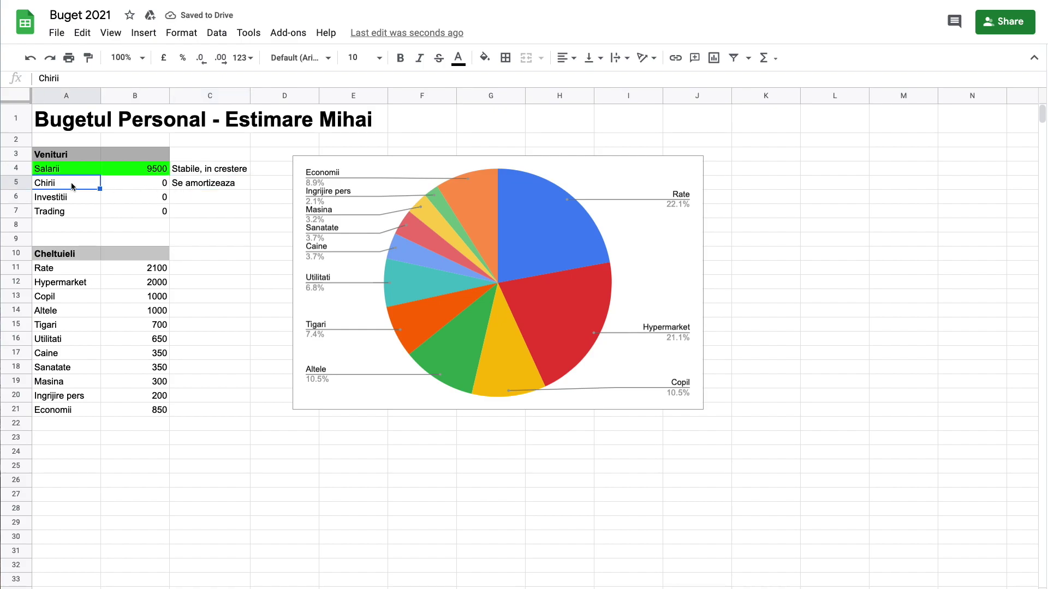
{"action": "left_click", "coordinate": [191, 185], "text": "shift"}
{"action": "left_click", "coordinate": [483, 58]}
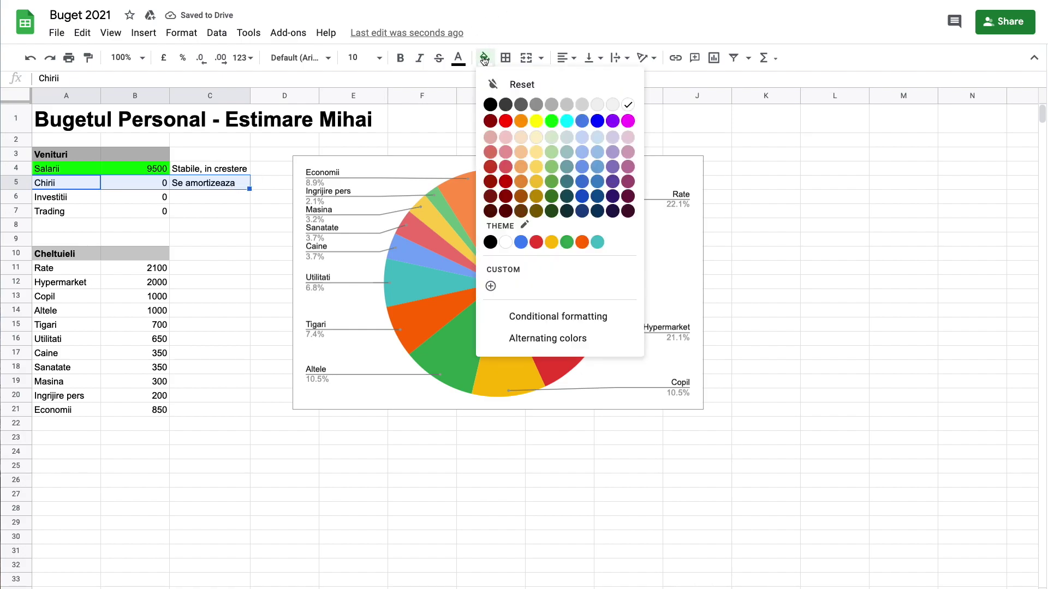
{"action": "left_click", "coordinate": [555, 121]}
{"action": "left_click", "coordinate": [220, 199]}
{"action": "left_click", "coordinate": [202, 171]}
{"action": "left_click", "coordinate": [483, 57]}
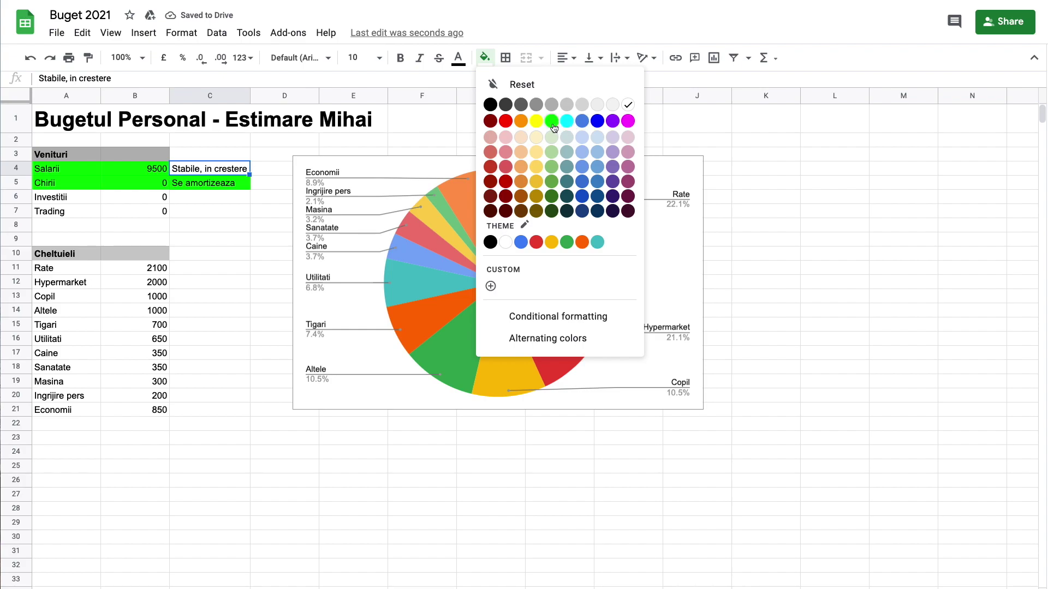
{"action": "left_click", "coordinate": [556, 120]}
{"action": "left_click", "coordinate": [58, 200]}
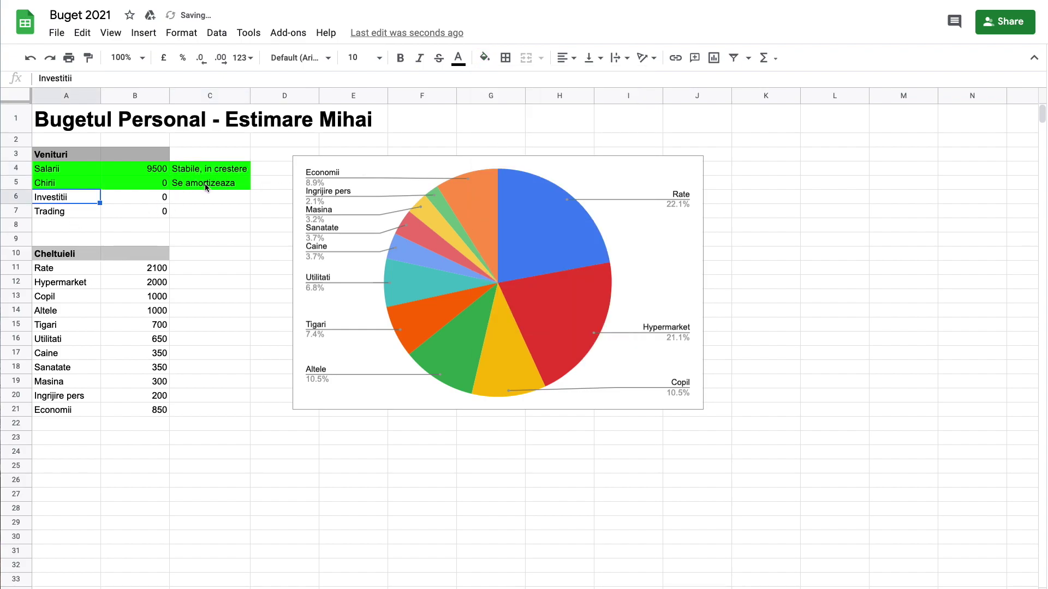
{"action": "left_click_drag", "start_coordinate": [206, 187], "coordinate": [71, 175]}
{"action": "left_click", "coordinate": [60, 200]}
Step: Fill the Trading label and amount, A7:B7, with bright green
{"action": "left_click_drag", "start_coordinate": [53, 213], "coordinate": [136, 213]}
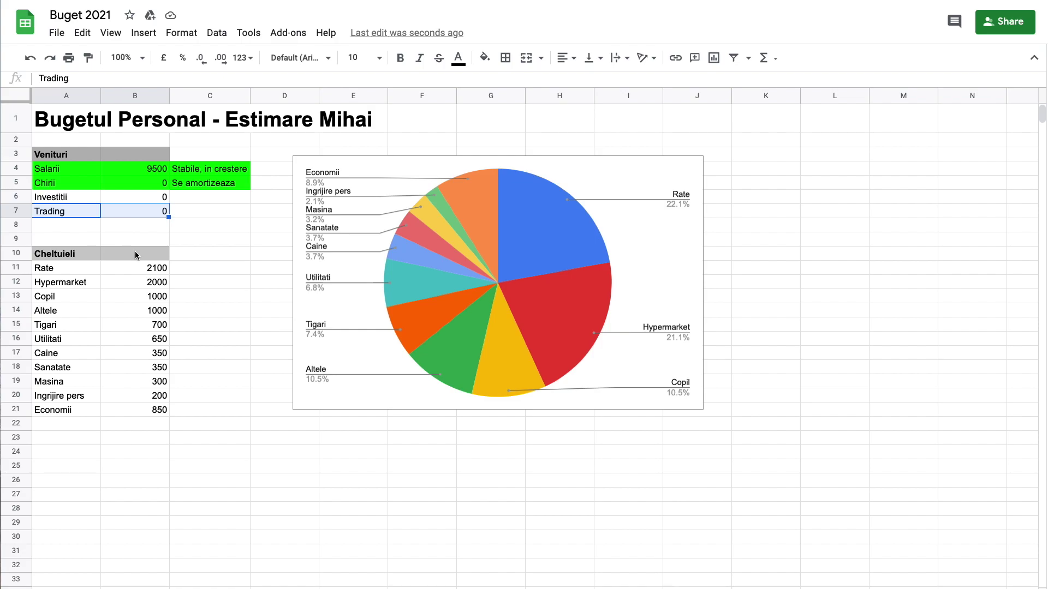
{"action": "left_click_drag", "start_coordinate": [65, 215], "coordinate": [145, 216]}
{"action": "left_click", "coordinate": [208, 220]}
{"action": "left_click_drag", "start_coordinate": [81, 216], "coordinate": [138, 216]}
{"action": "left_click", "coordinate": [484, 58]}
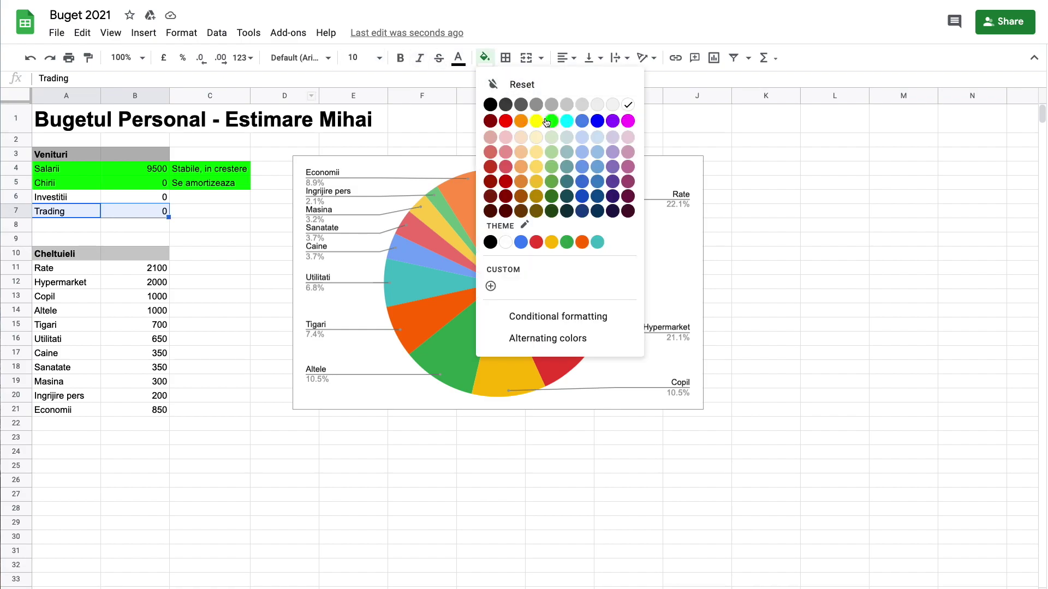
{"action": "left_click", "coordinate": [545, 121]}
Step: Enter the note "Cresterea contului" for Trading in C7 and fill that cell with bright green
{"action": "left_click", "coordinate": [197, 214]}
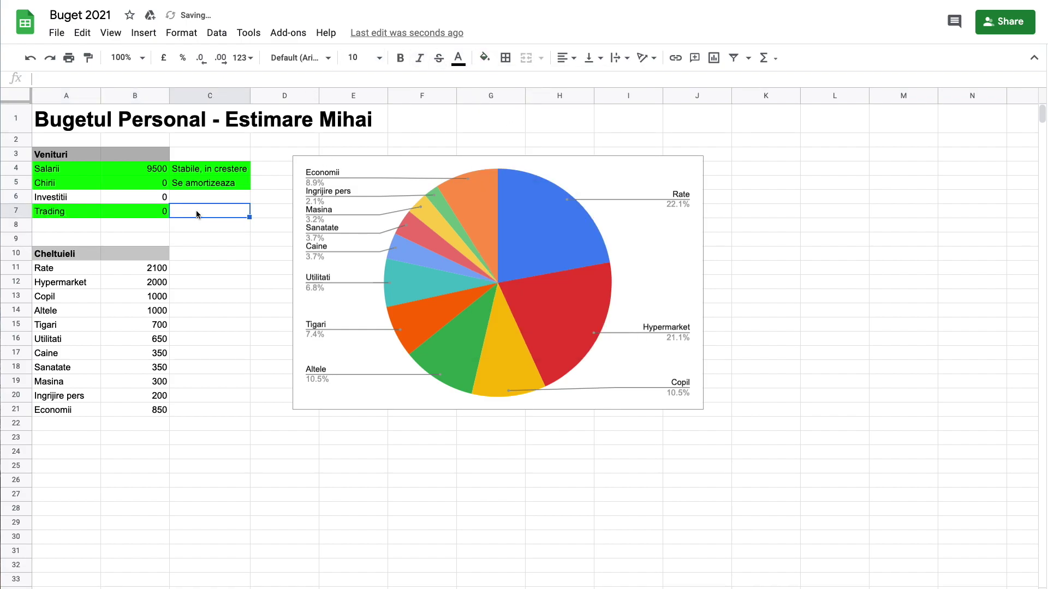
{"action": "type", "text": "Cresterea "}
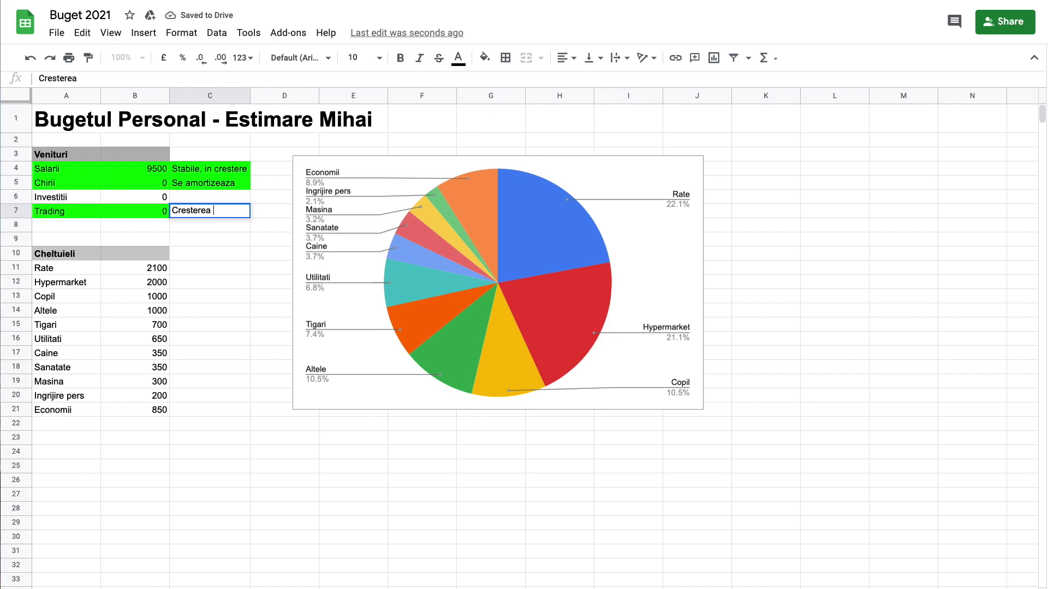
{"action": "type", "text": "contului"}
{"action": "key", "text": "Return"}
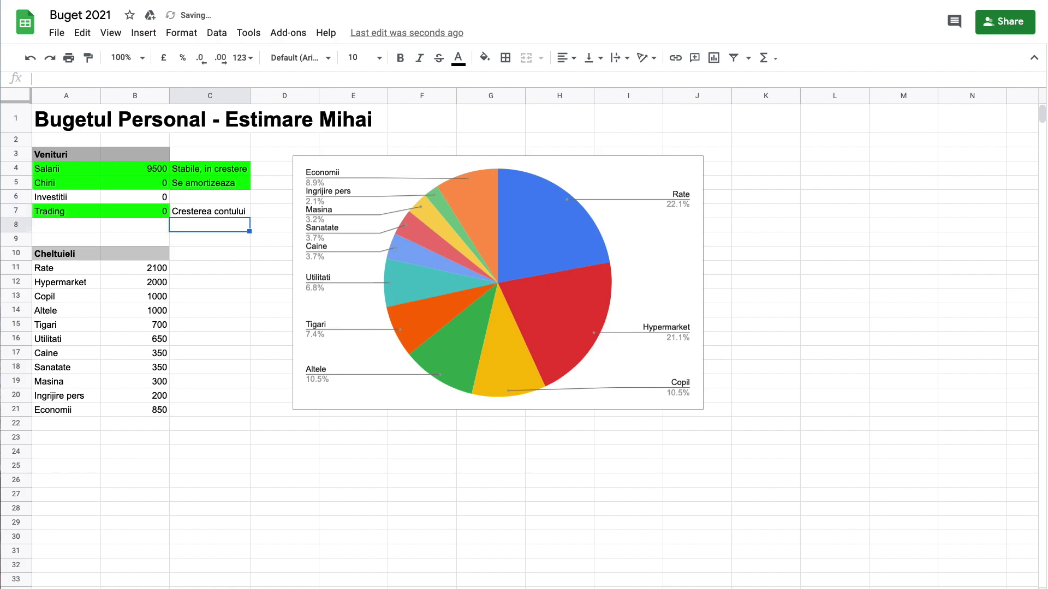
{"action": "left_click", "coordinate": [202, 210]}
{"action": "left_click", "coordinate": [485, 57]}
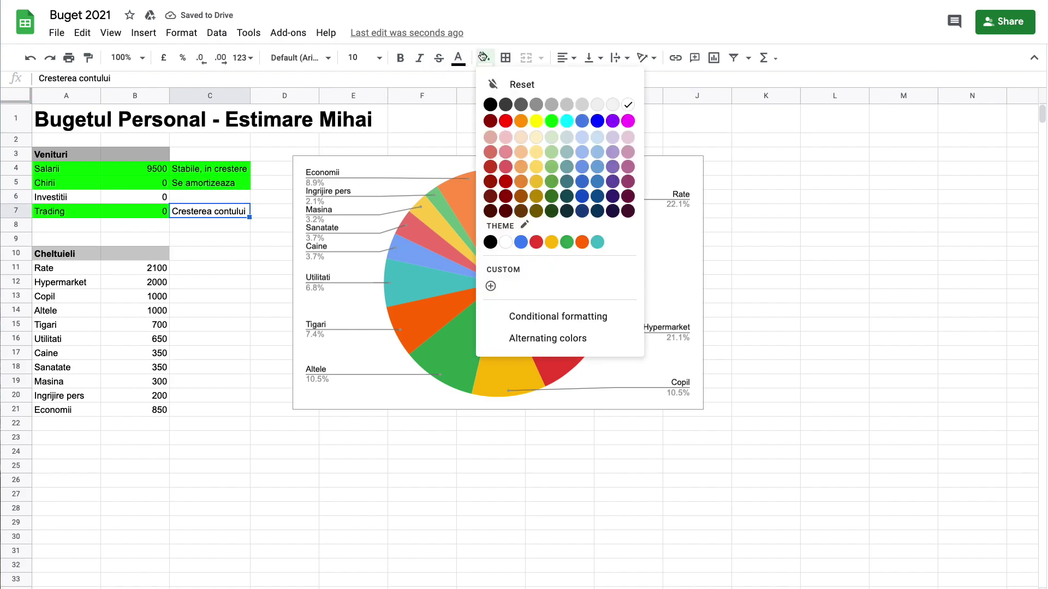
{"action": "left_click", "coordinate": [551, 120]}
{"action": "left_click", "coordinate": [151, 213]}
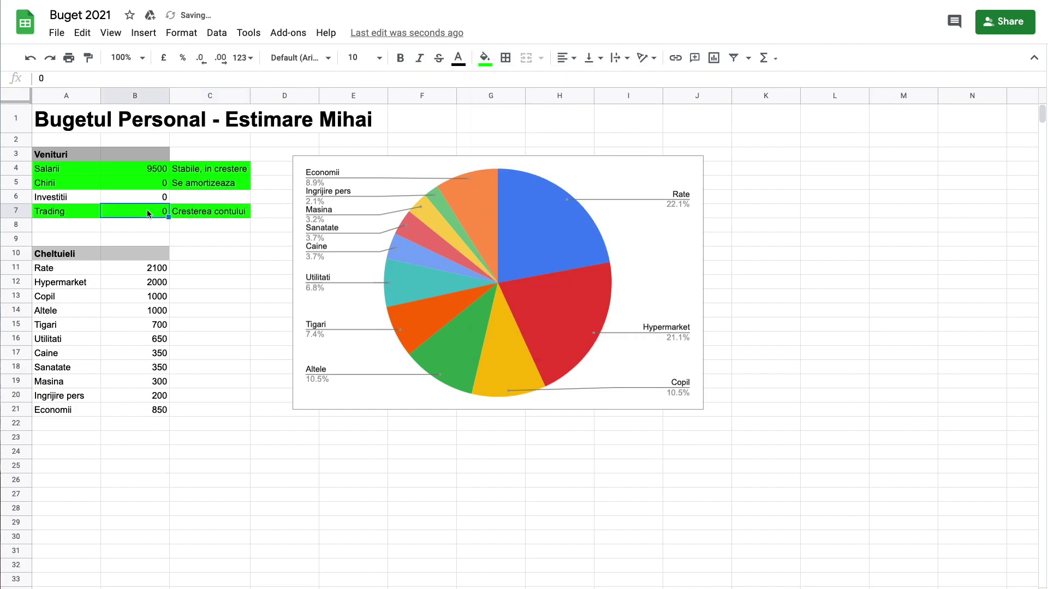
{"action": "left_click", "coordinate": [141, 243]}
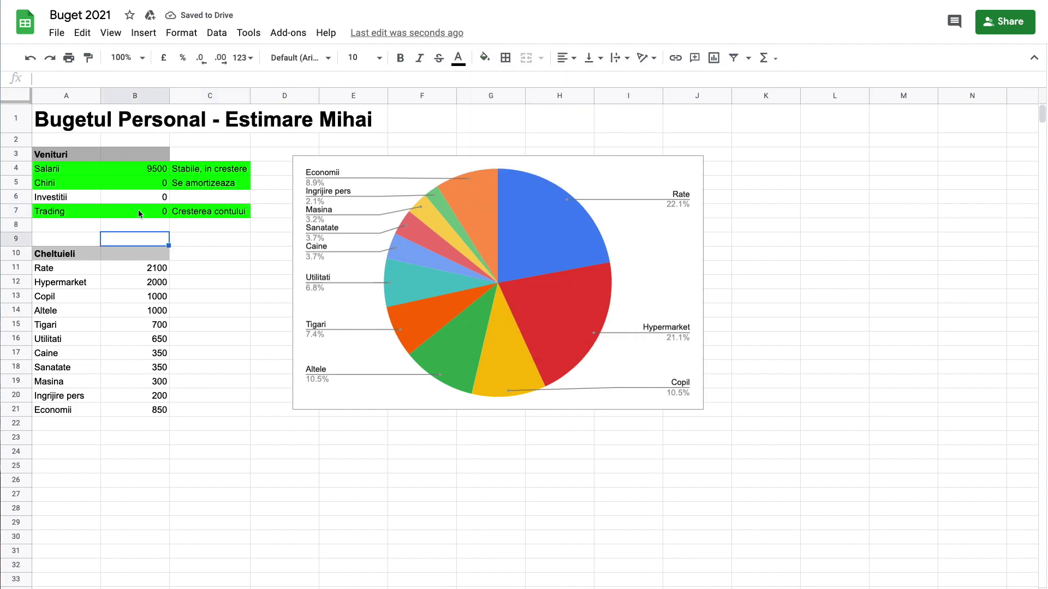
{"action": "left_click", "coordinate": [50, 199]}
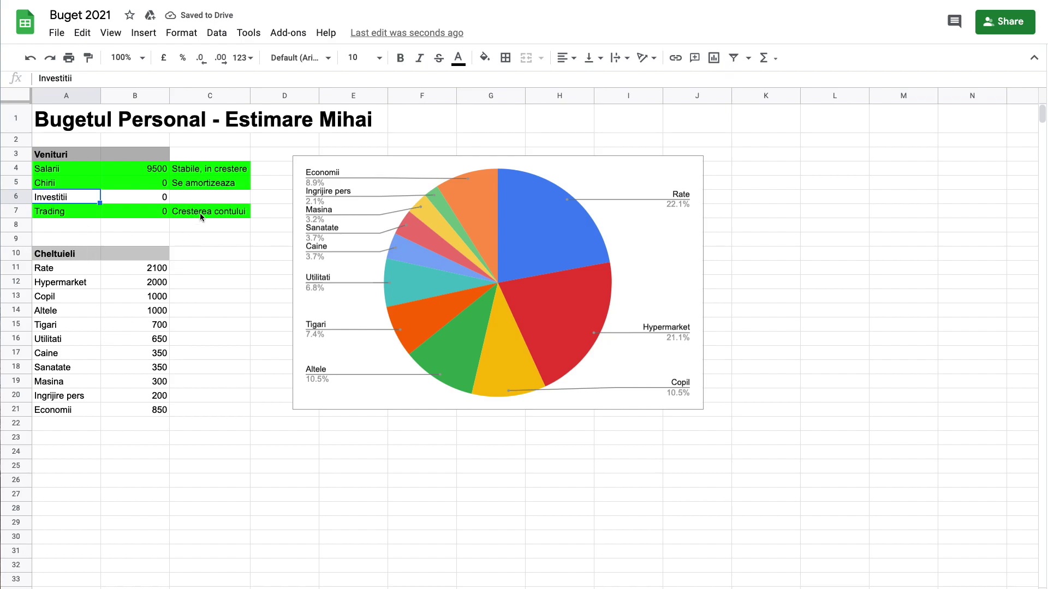
{"action": "left_click", "coordinate": [199, 196]}
{"action": "left_click_drag", "start_coordinate": [54, 197], "coordinate": [210, 200]}
{"action": "left_click", "coordinate": [210, 200]}
{"action": "left_click", "coordinate": [68, 203]}
{"action": "left_click_drag", "start_coordinate": [70, 199], "coordinate": [183, 199]}
Step: Enter the note "In viitor" for Investitii in cell C6
{"action": "left_click", "coordinate": [199, 202]}
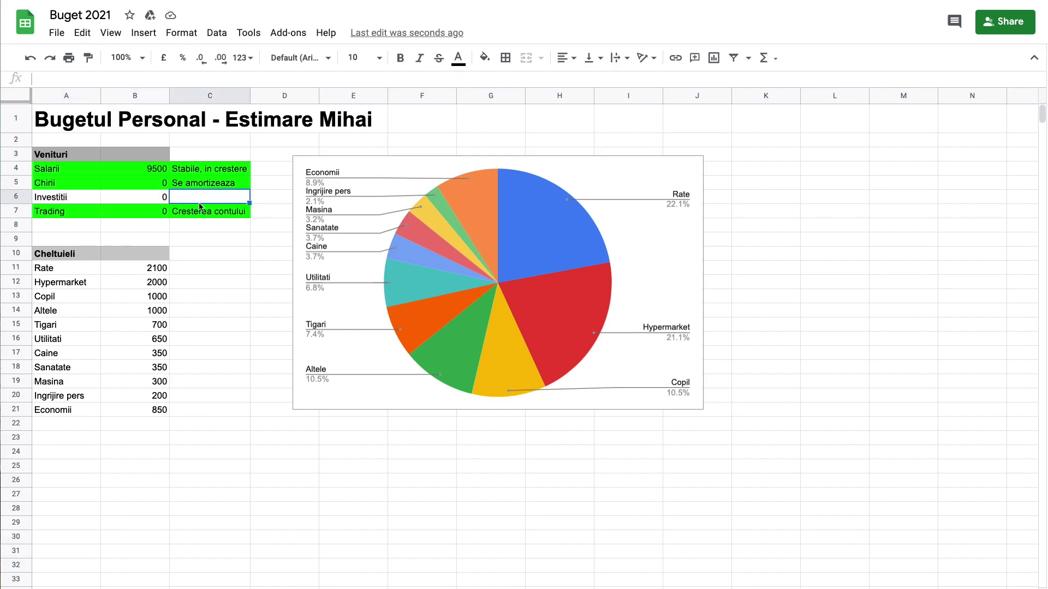
{"action": "type", "text": "In viitor"}
{"action": "key", "text": "Return"}
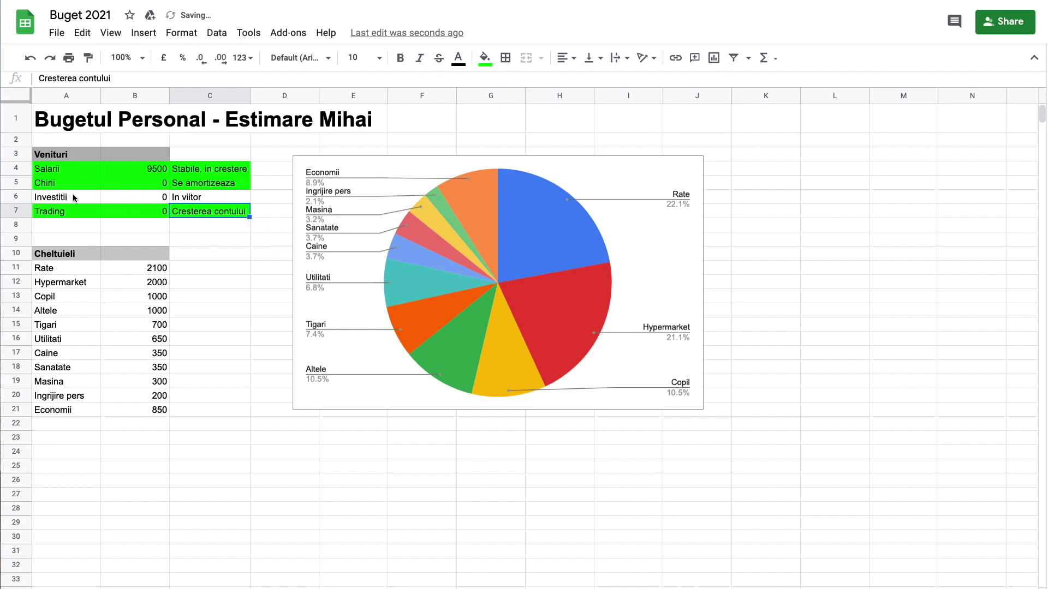
Step: Fill the Investitii row, A6:C6, with bright green to match the other income rows
{"action": "left_click_drag", "start_coordinate": [75, 200], "coordinate": [188, 198]}
{"action": "left_click", "coordinate": [485, 58]}
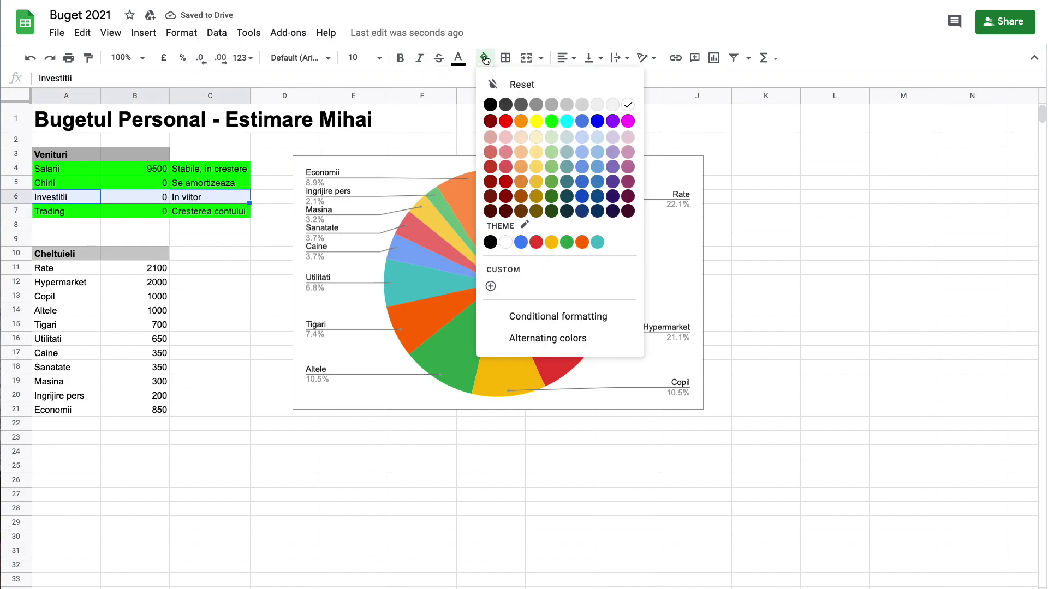
{"action": "left_click", "coordinate": [551, 120]}
{"action": "left_click", "coordinate": [208, 212]}
{"action": "left_click", "coordinate": [207, 231]}
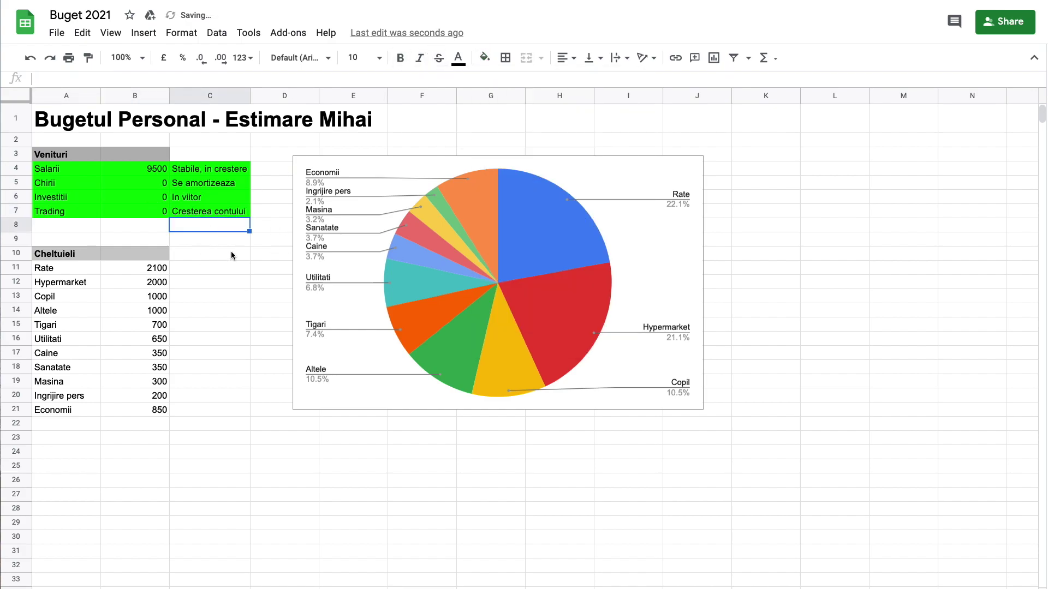
Step: Enlarge the pie chart from its lower-right corner so it extends to column M and row 30
{"action": "left_click", "coordinate": [704, 410]}
{"action": "left_click_drag", "start_coordinate": [704, 410], "coordinate": [898, 542]}
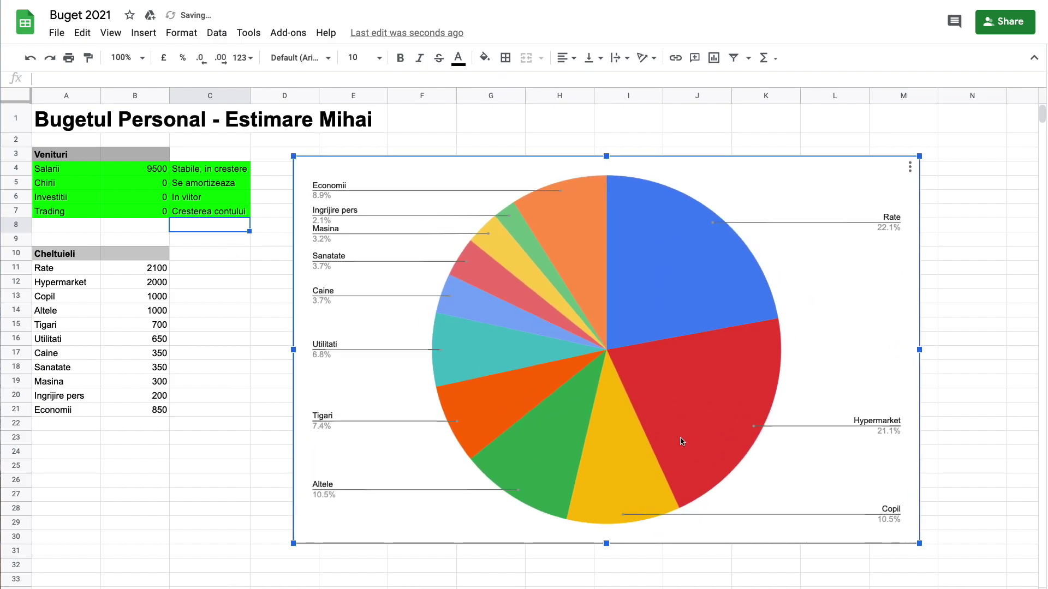
{"action": "left_click", "coordinate": [181, 299]}
Step: Enter the heading "In viitor" in C3, beside the Venituri header
{"action": "left_click", "coordinate": [198, 255]}
{"action": "left_click", "coordinate": [198, 155]}
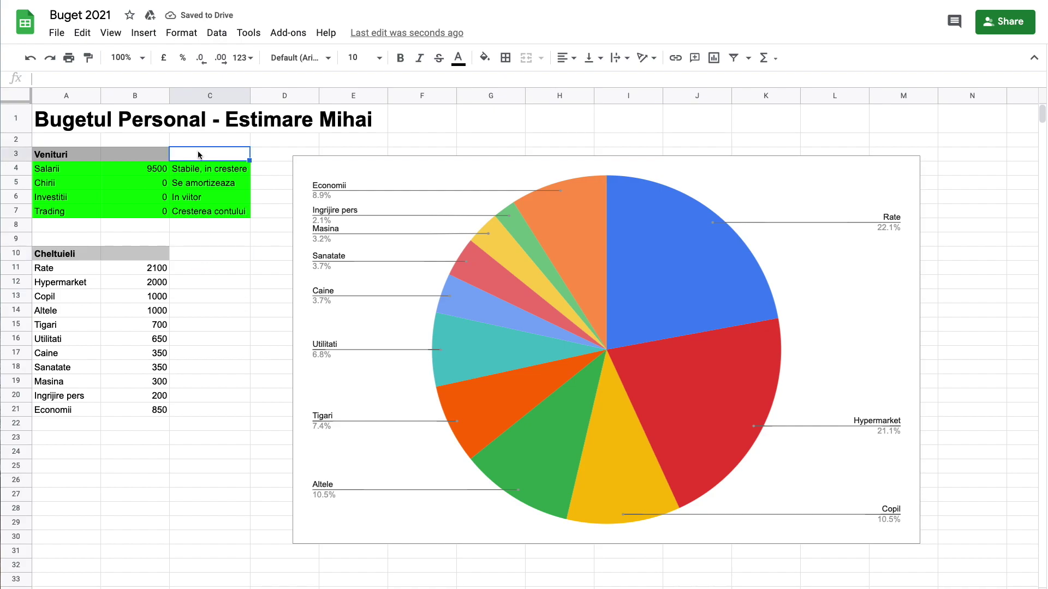
{"action": "type", "text": "In viitor"}
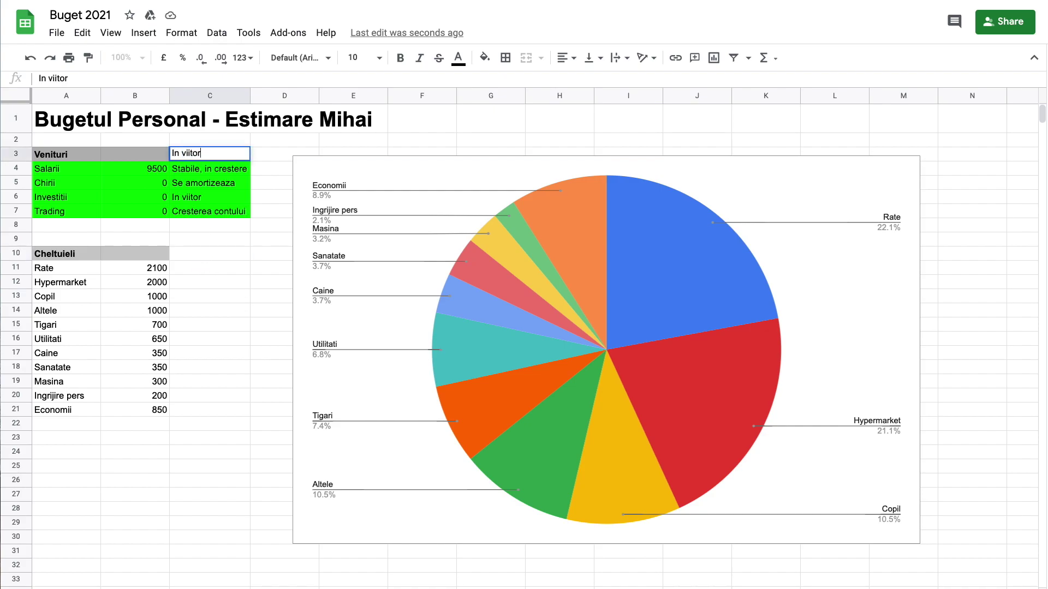
{"action": "key", "text": "Return"}
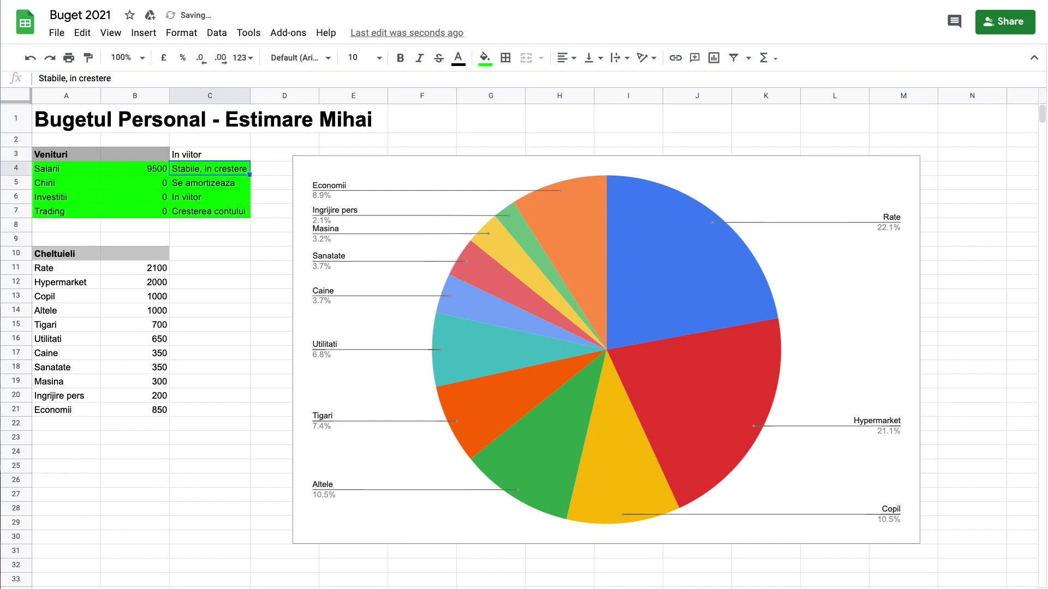
{"action": "left_click", "coordinate": [195, 158]}
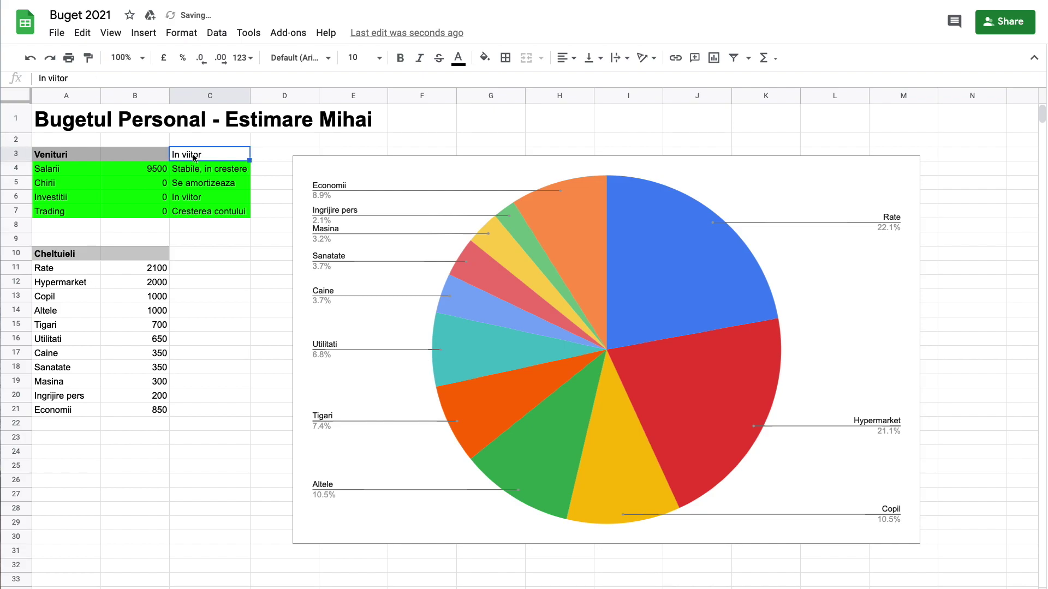
Step: Enter the heading "Estimari FP" in C10, beside the Cheltuieli header
{"action": "left_click", "coordinate": [55, 267]}
{"action": "mouse_move", "coordinate": [57, 254]}
{"action": "left_mouse_down"}
{"action": "mouse_move", "coordinate": [187, 256]}
{"action": "mouse_move", "coordinate": [76, 258]}
{"action": "left_mouse_up"}
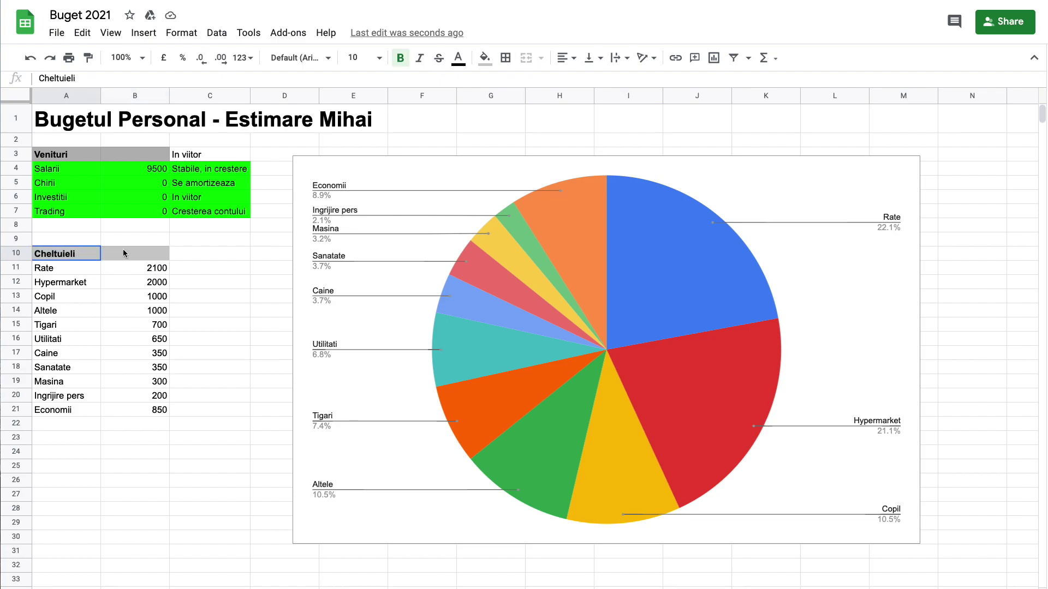
{"action": "left_click", "coordinate": [188, 256]}
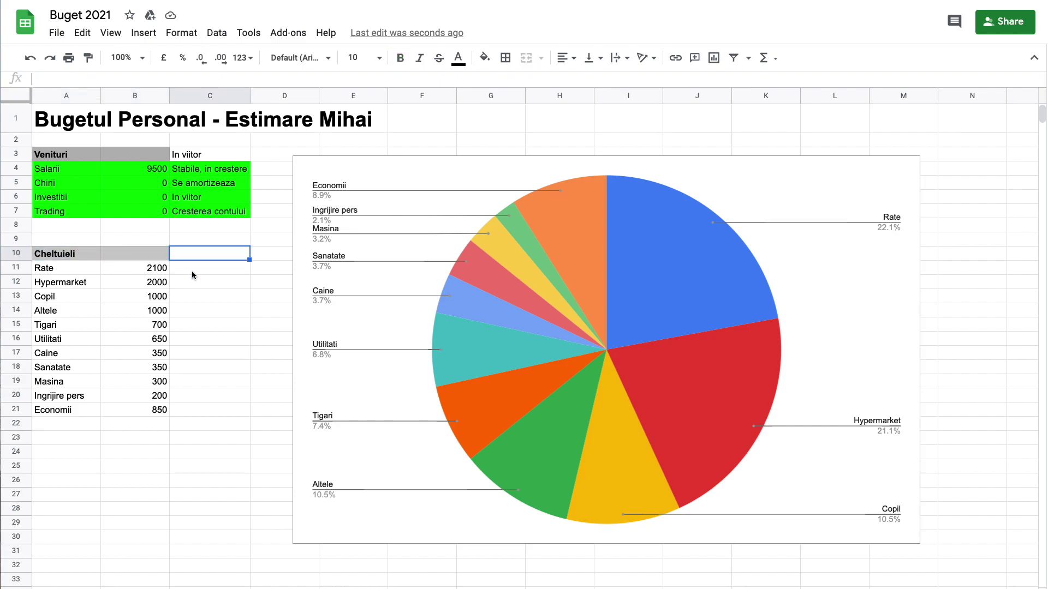
{"action": "type", "text": "Estimari"}
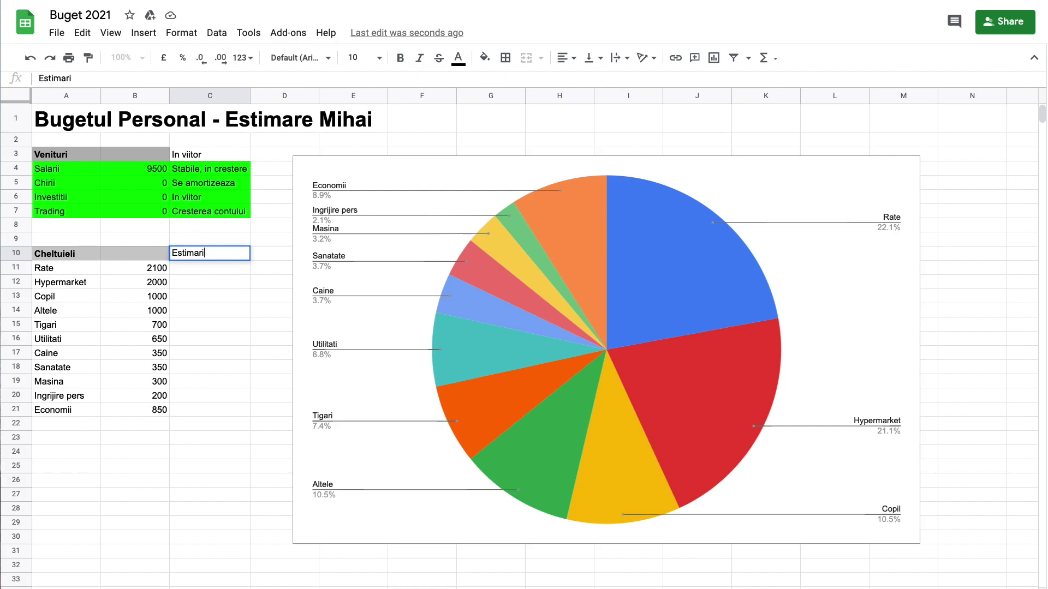
{"action": "key", "text": "Return"}
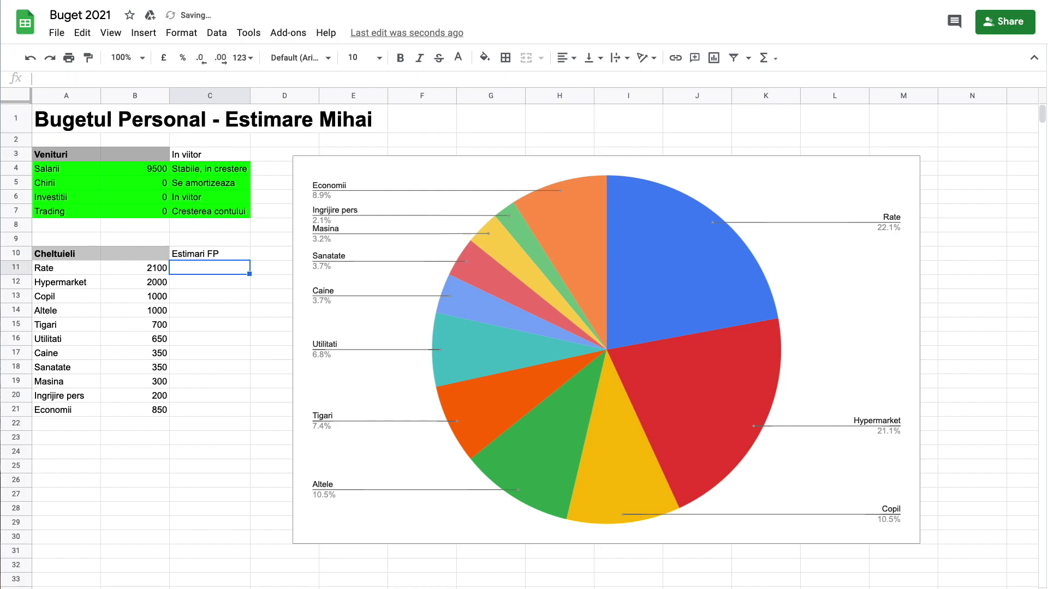
{"action": "left_click", "coordinate": [193, 255]}
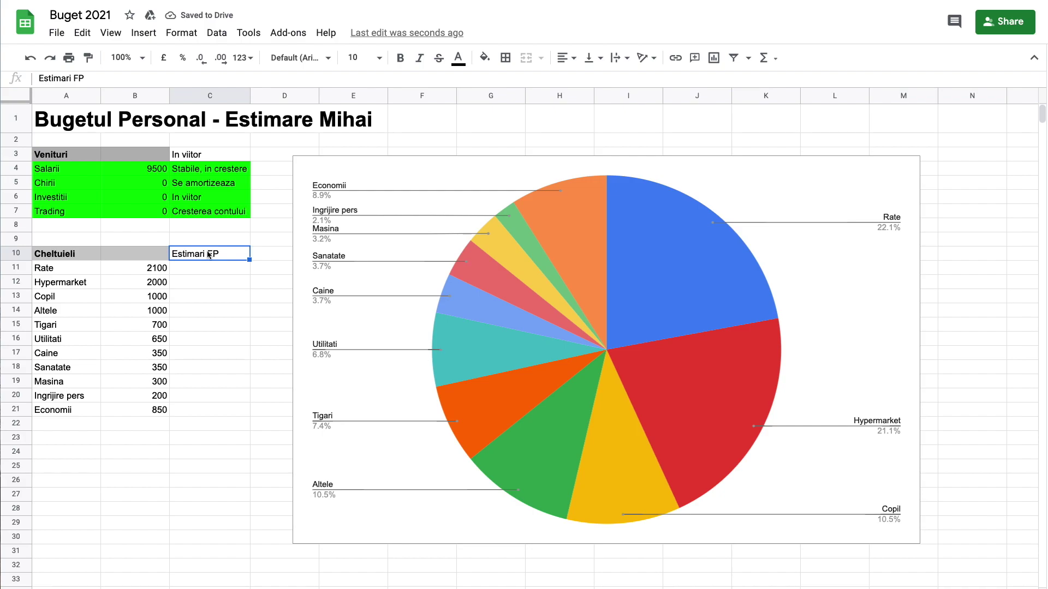
{"action": "left_click", "coordinate": [210, 276]}
{"action": "left_click", "coordinate": [62, 276]}
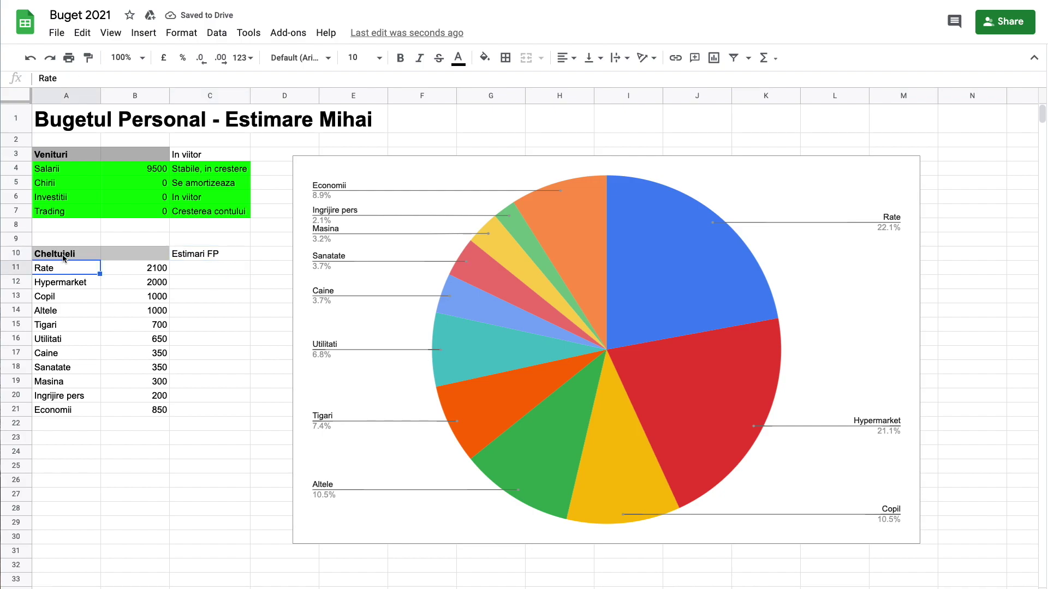
{"action": "left_click_drag", "start_coordinate": [63, 258], "coordinate": [192, 260]}
{"action": "left_click", "coordinate": [192, 260]}
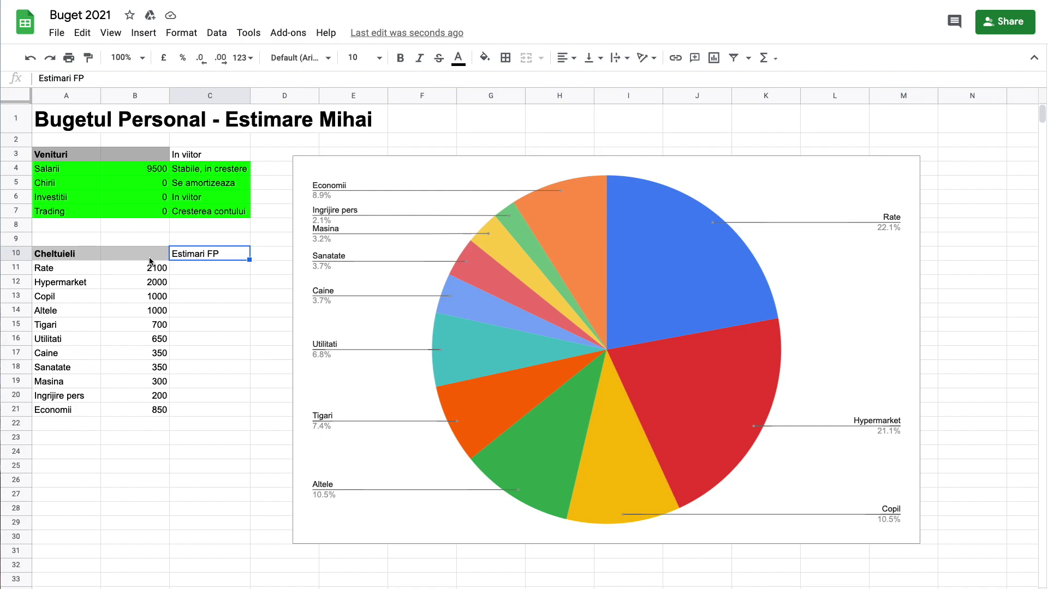
{"action": "left_click", "coordinate": [207, 267]}
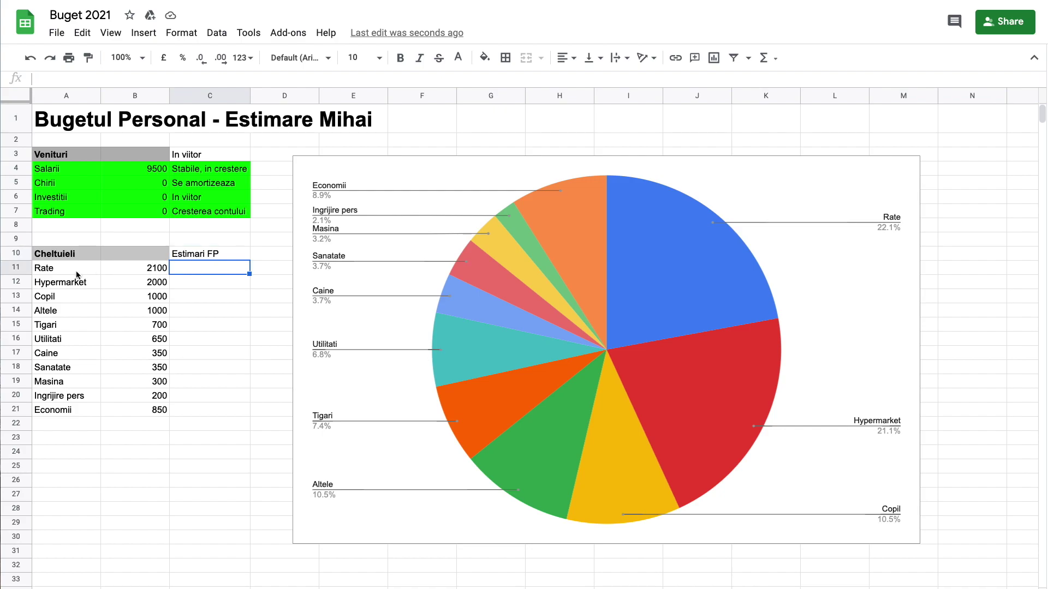
{"action": "left_click_drag", "start_coordinate": [76, 273], "coordinate": [192, 269]}
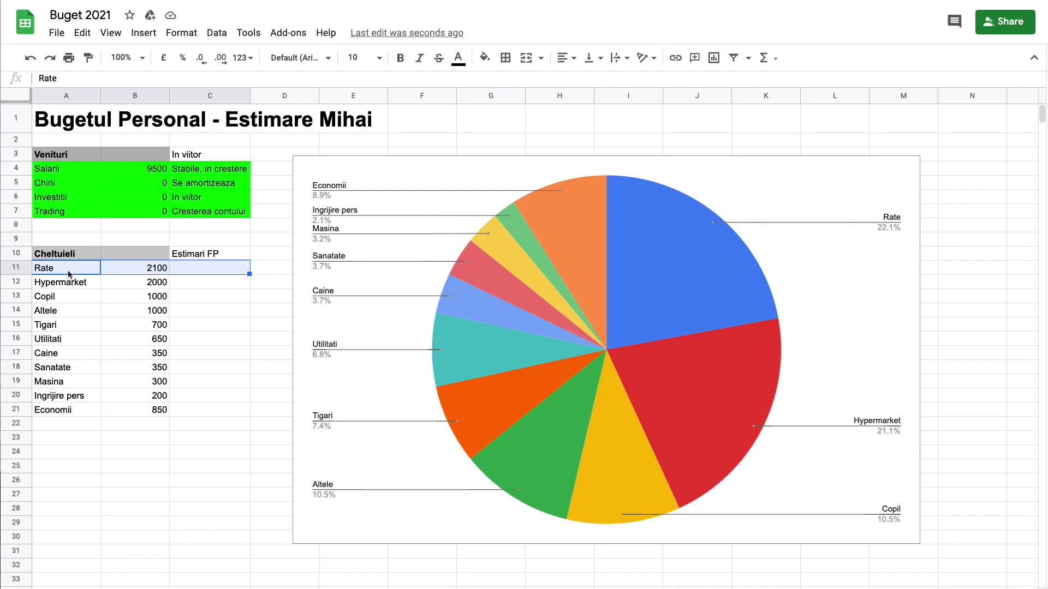
{"action": "left_click_drag", "start_coordinate": [69, 274], "coordinate": [150, 273]}
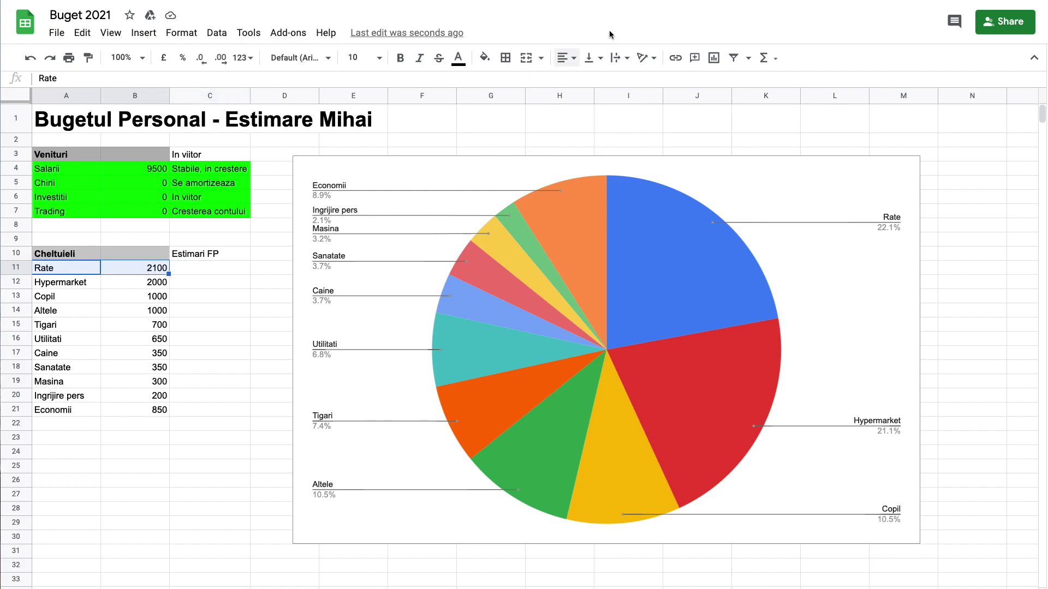
Step: Fill the Rate expense row, A11:B11, with red and set its text colour to white
{"action": "left_click", "coordinate": [484, 56]}
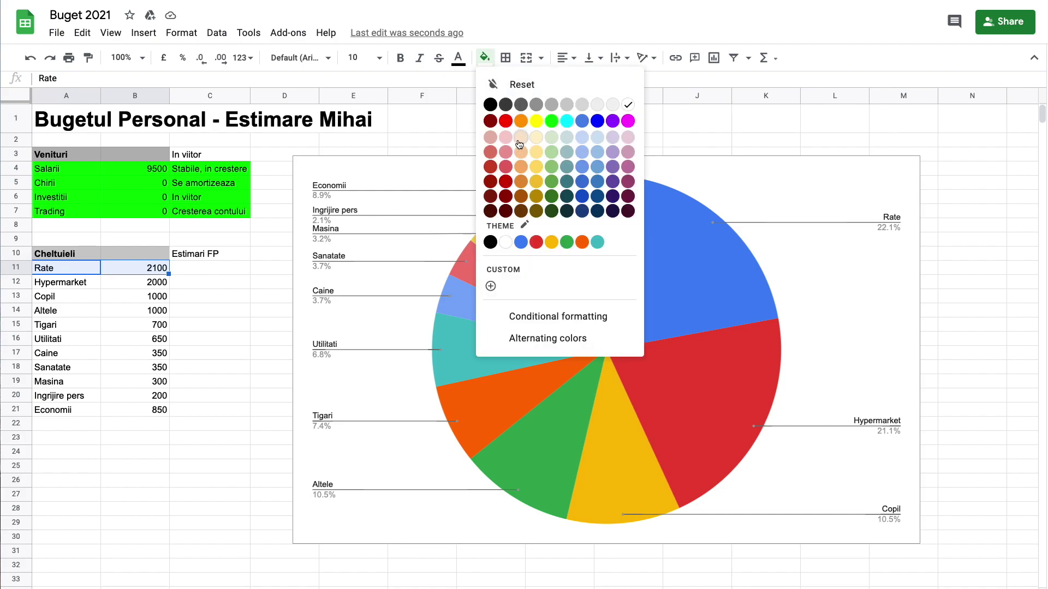
{"action": "left_click", "coordinate": [505, 120]}
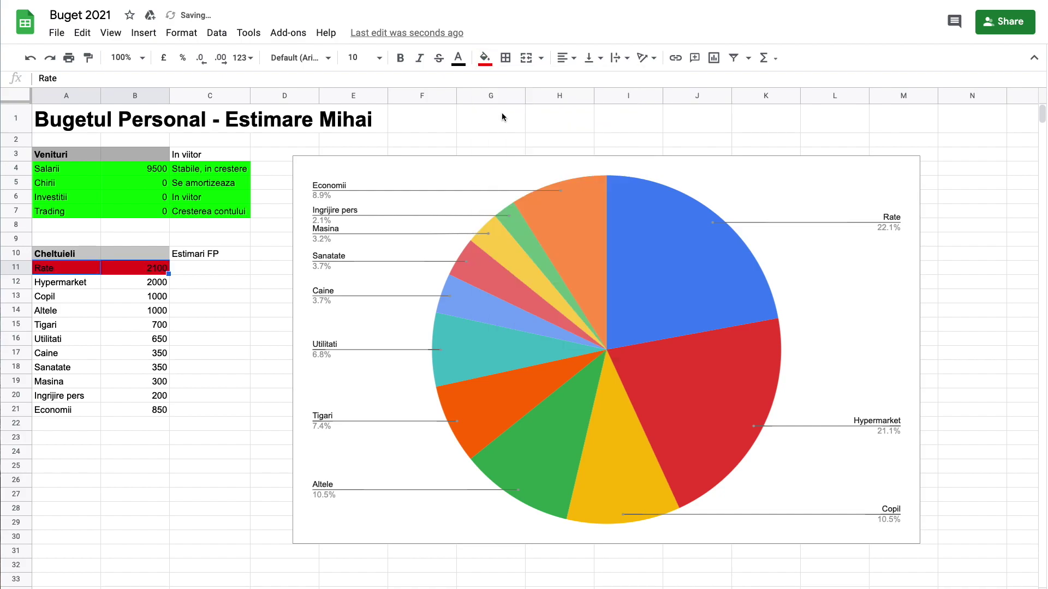
{"action": "left_click", "coordinate": [458, 56]}
{"action": "left_click", "coordinate": [602, 104]}
Step: Go through the expense rows below Rate, from Hypermarket down to Economii
{"action": "left_click_drag", "start_coordinate": [81, 283], "coordinate": [167, 341]}
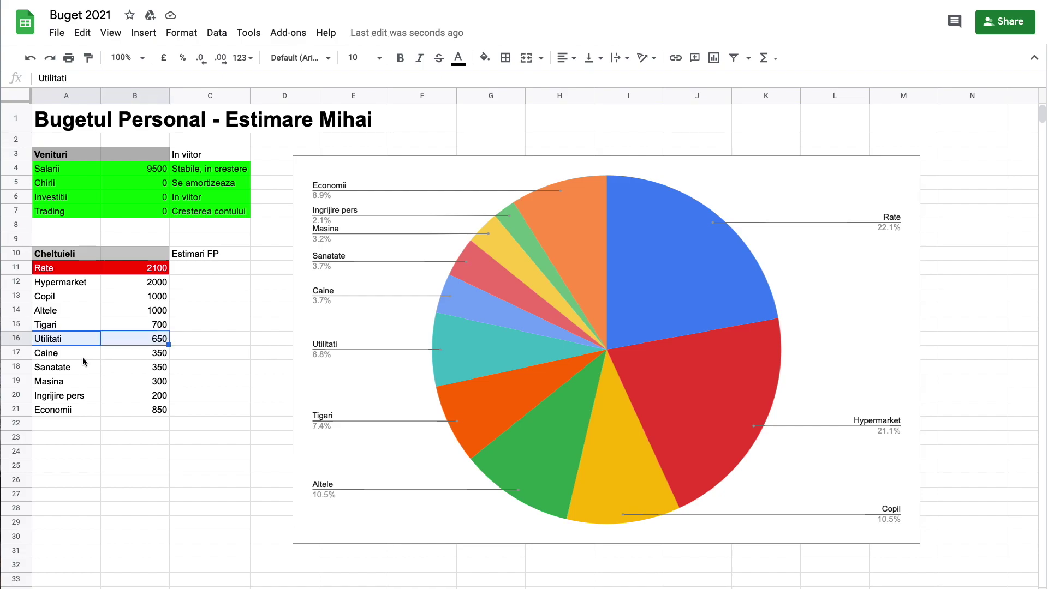
{"action": "left_click_drag", "start_coordinate": [83, 358], "coordinate": [164, 357]}
{"action": "left_click_drag", "start_coordinate": [72, 369], "coordinate": [154, 399]}
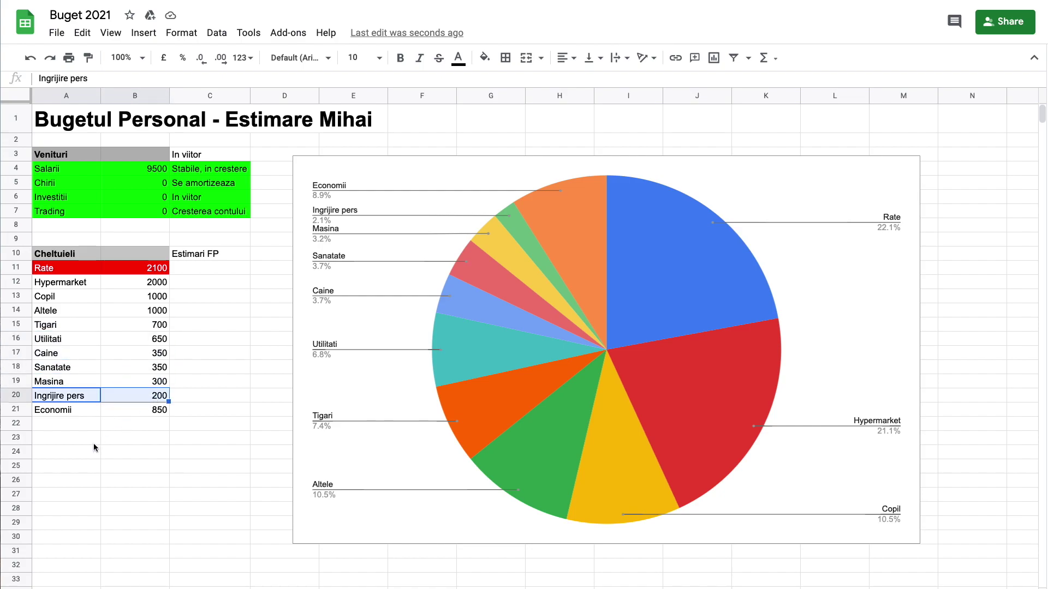
{"action": "left_click_drag", "start_coordinate": [69, 415], "coordinate": [143, 414]}
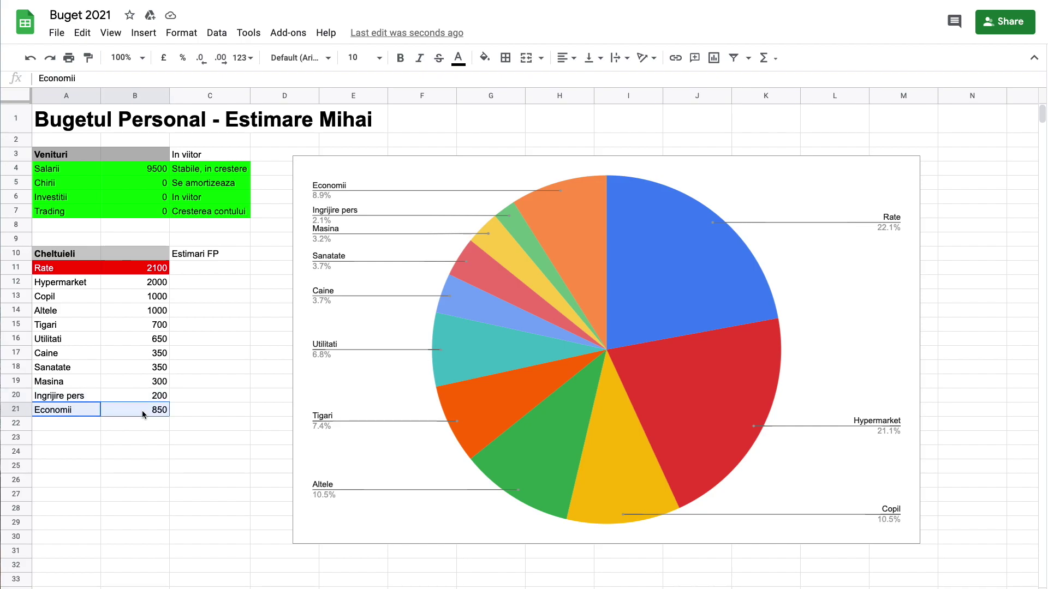
{"action": "left_click", "coordinate": [87, 416]}
{"action": "left_click", "coordinate": [76, 425]}
{"action": "left_click", "coordinate": [73, 410]}
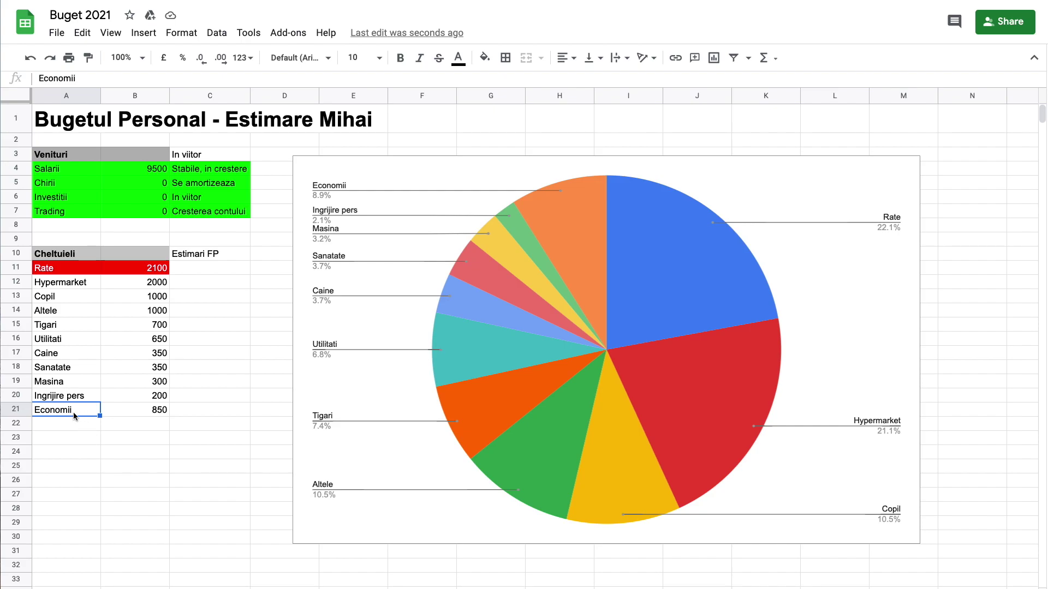
{"action": "left_click_drag", "start_coordinate": [68, 412], "coordinate": [191, 410]}
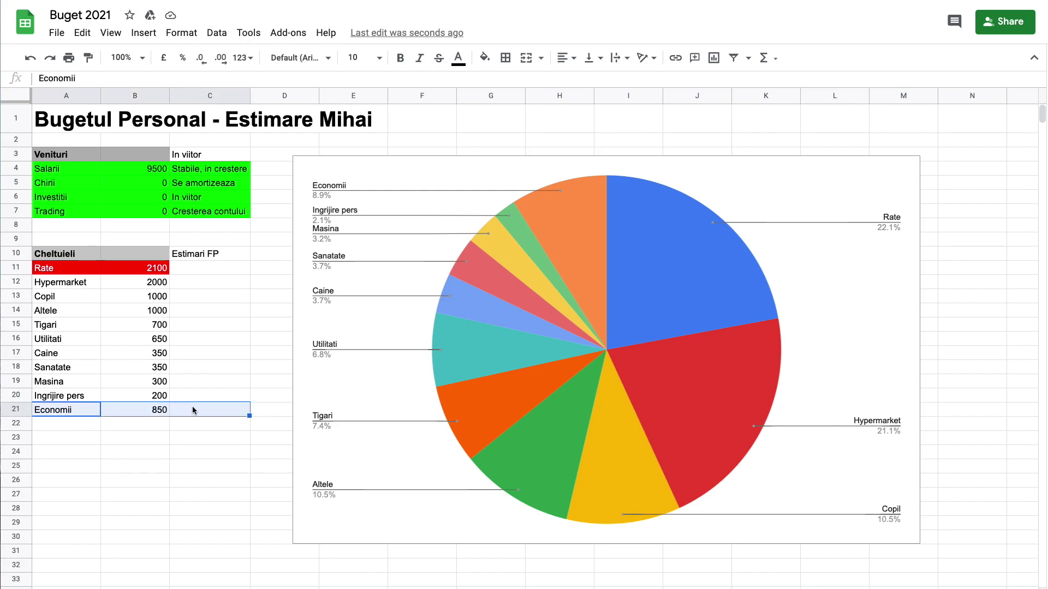
Step: Enter "???" in C21 as the estimate for Economii
{"action": "left_click", "coordinate": [192, 410]}
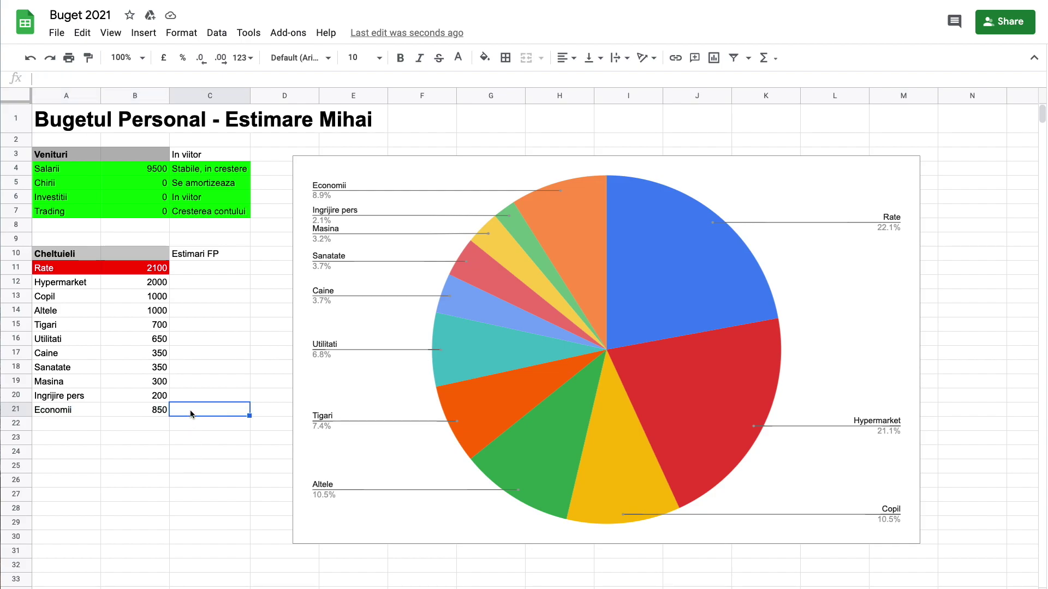
{"action": "type", "text": "??"}
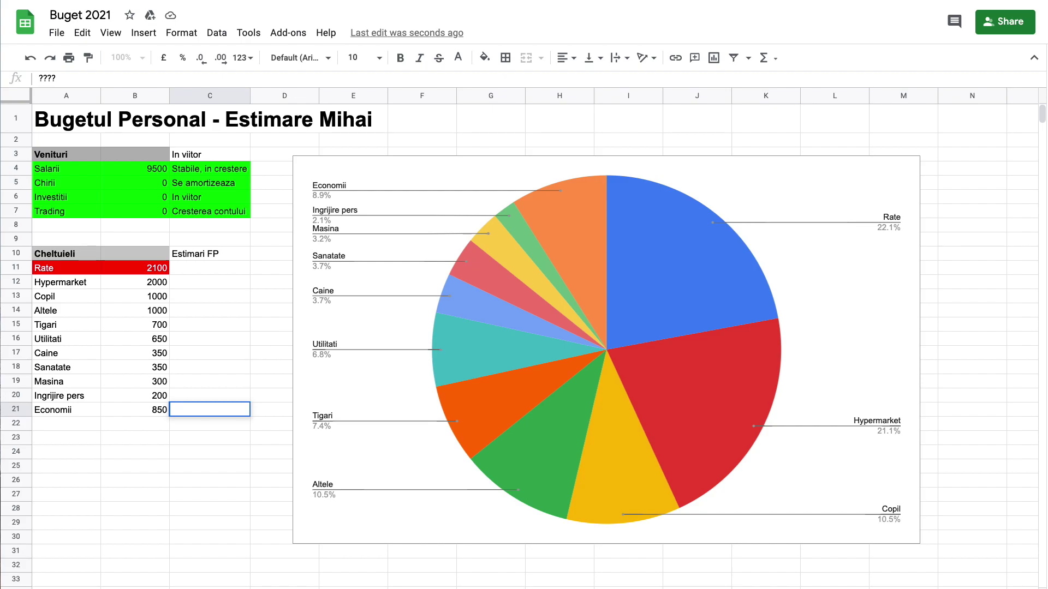
{"action": "key", "text": "Escape"}
{"action": "double_click", "coordinate": [195, 414]}
{"action": "key", "text": "Return"}
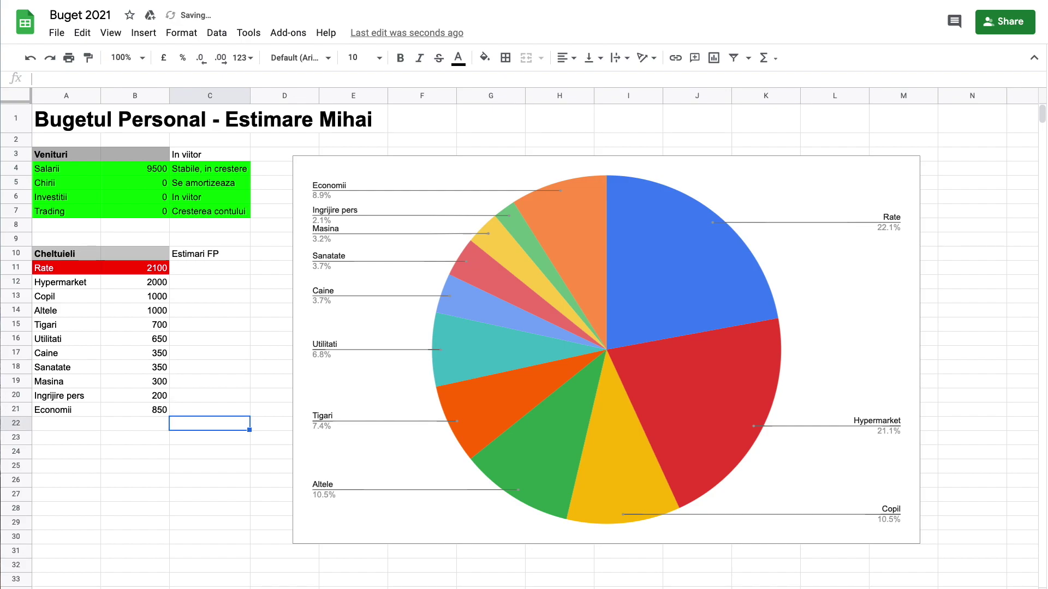
Step: Fill the Estimari FP cells C11:C21 with black
{"action": "left_click_drag", "start_coordinate": [206, 410], "coordinate": [211, 269]}
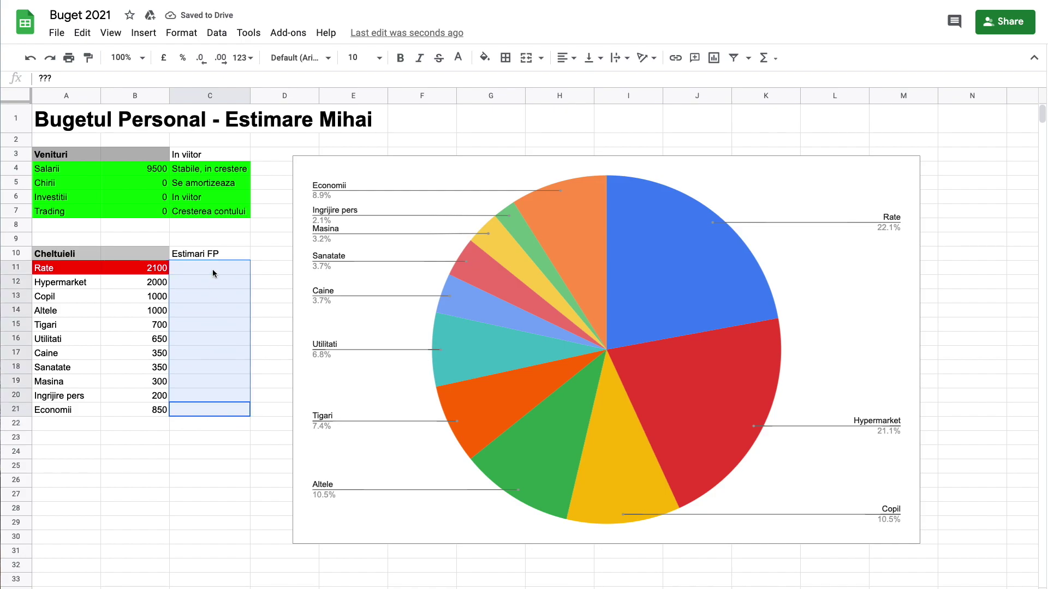
{"action": "left_click", "coordinate": [485, 57]}
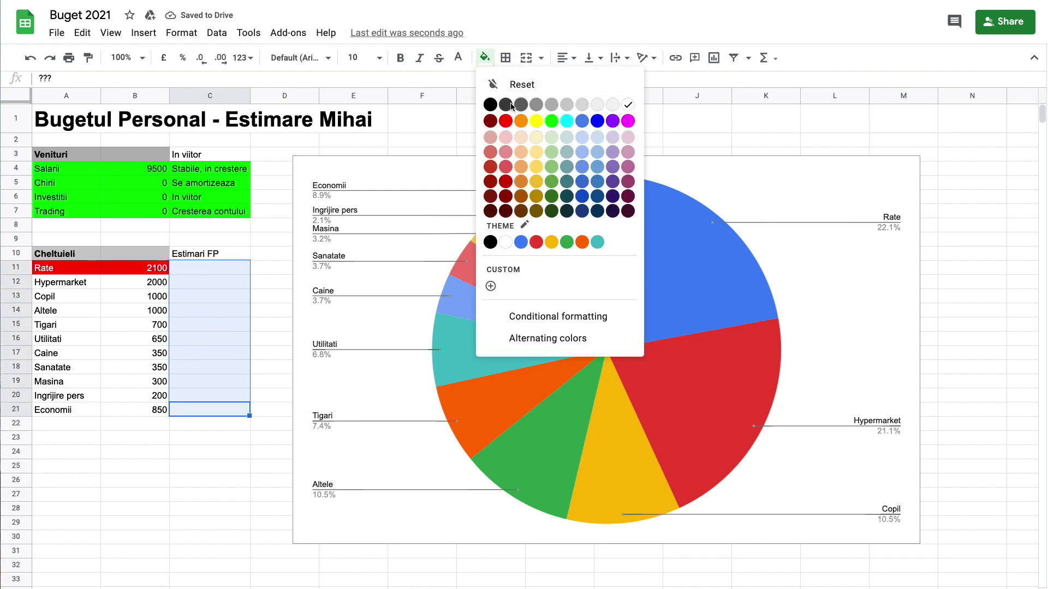
{"action": "left_click", "coordinate": [490, 104]}
{"action": "left_click", "coordinate": [203, 272]}
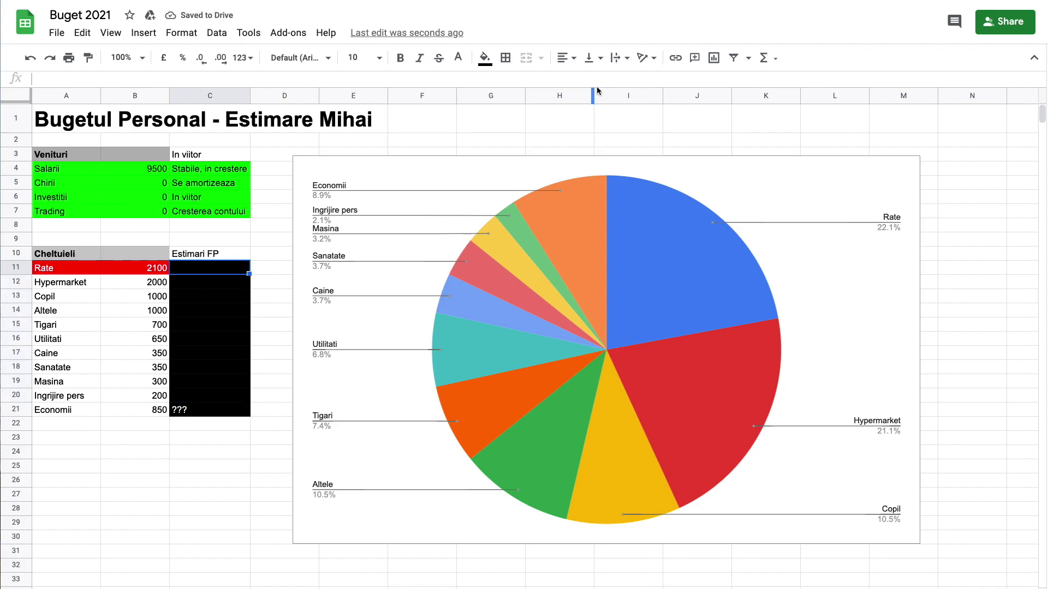
Step: Examine the expense amounts in column B and the Rate slice of the pie chart
{"action": "left_click_drag", "start_coordinate": [76, 270], "coordinate": [120, 418]}
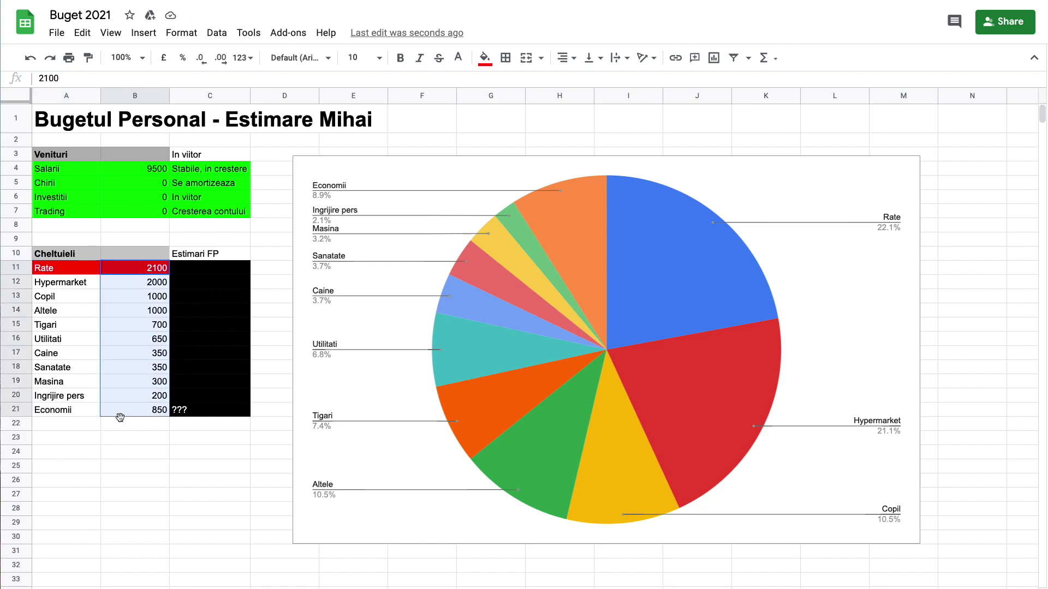
{"action": "left_click", "coordinate": [57, 273]}
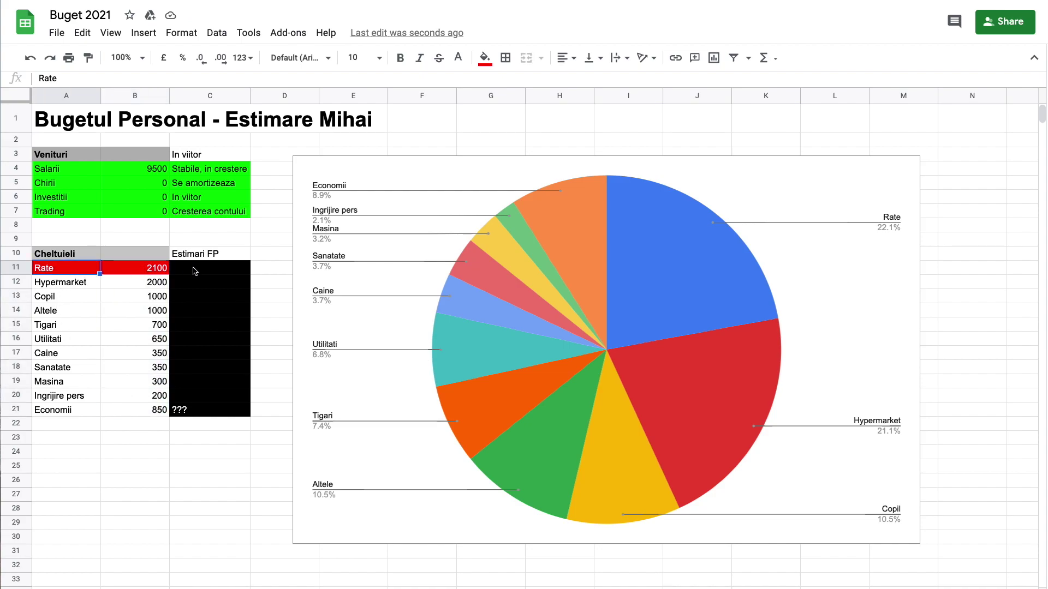
{"action": "left_click", "coordinate": [194, 271]}
{"action": "left_click", "coordinate": [59, 272]}
{"action": "left_click", "coordinate": [178, 271]}
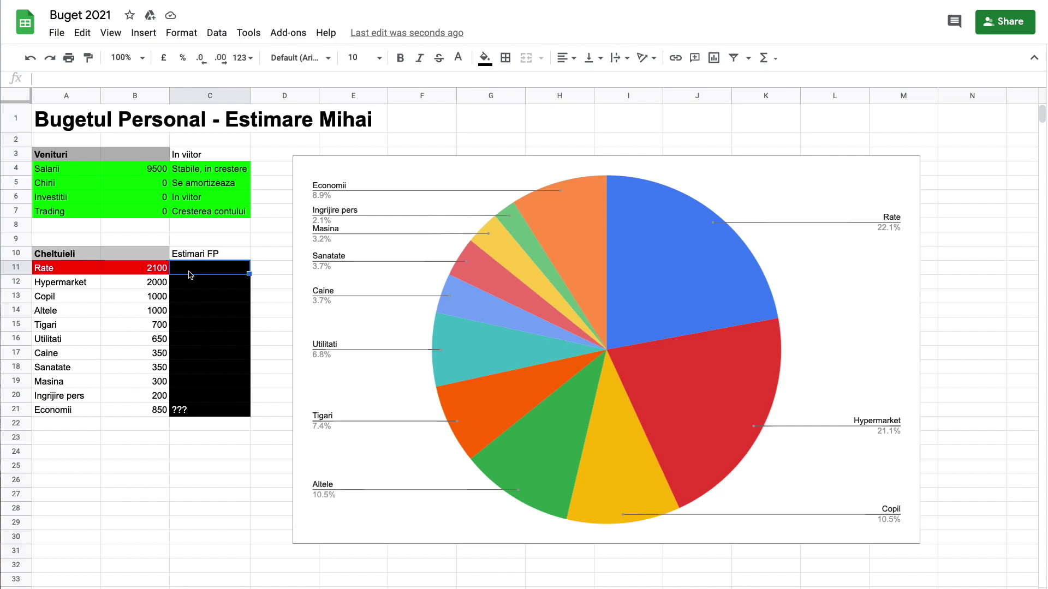
{"action": "left_click", "coordinate": [169, 270]}
{"action": "left_click", "coordinate": [675, 275]}
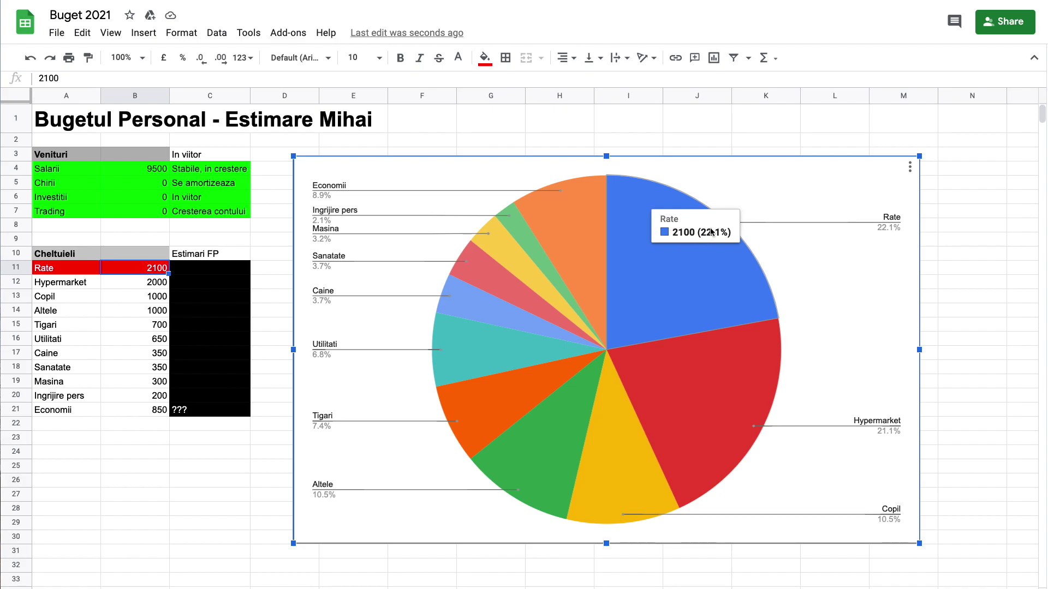
Step: Fill C11 with bright green and enter 2100 as the Rate estimate
{"action": "left_click", "coordinate": [211, 267]}
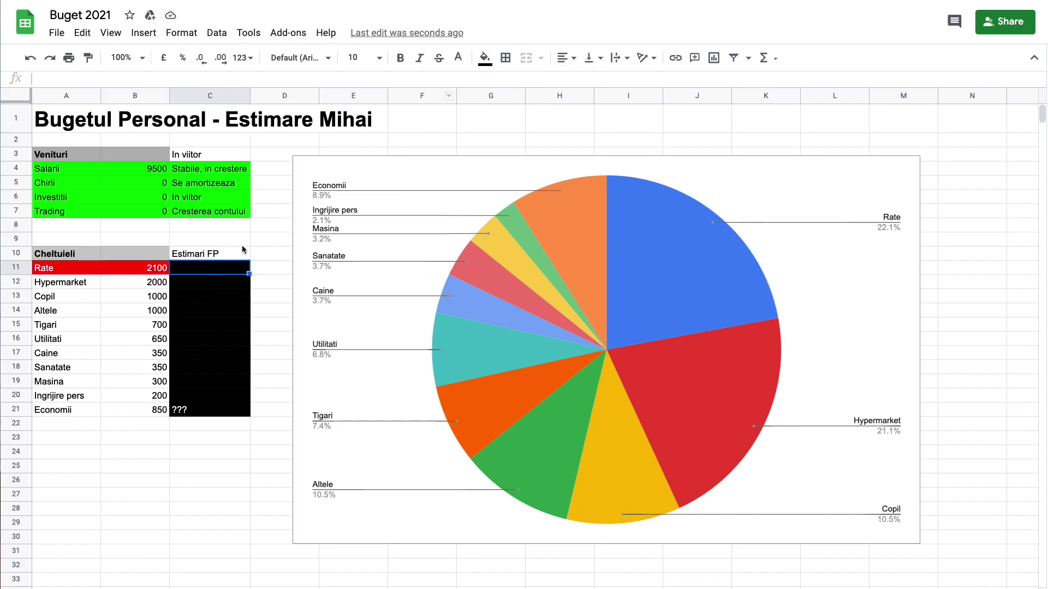
{"action": "left_click", "coordinate": [484, 64]}
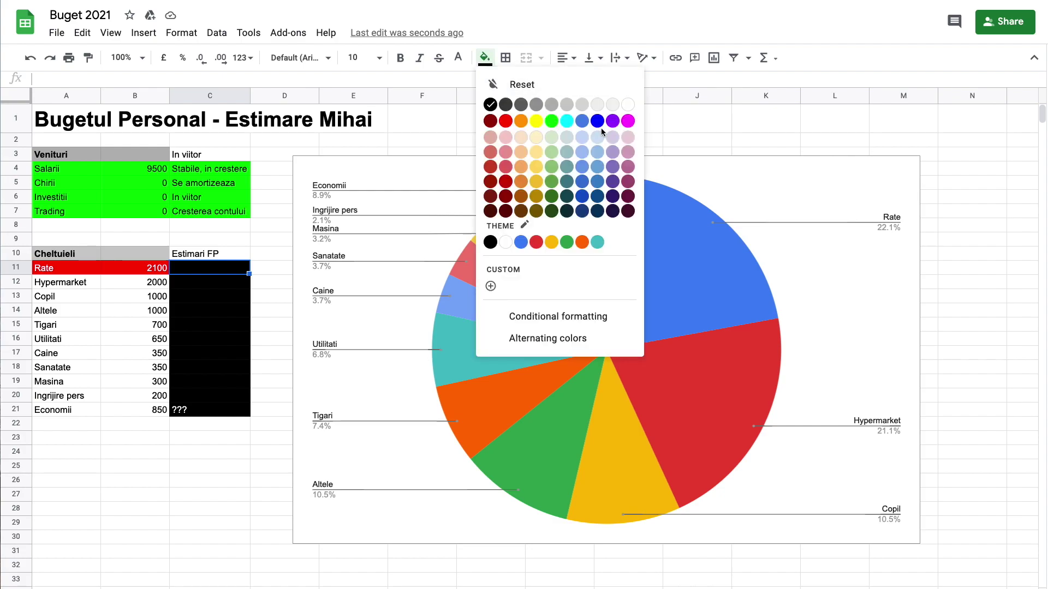
{"action": "left_click", "coordinate": [551, 121]}
{"action": "type", "text": "2100"}
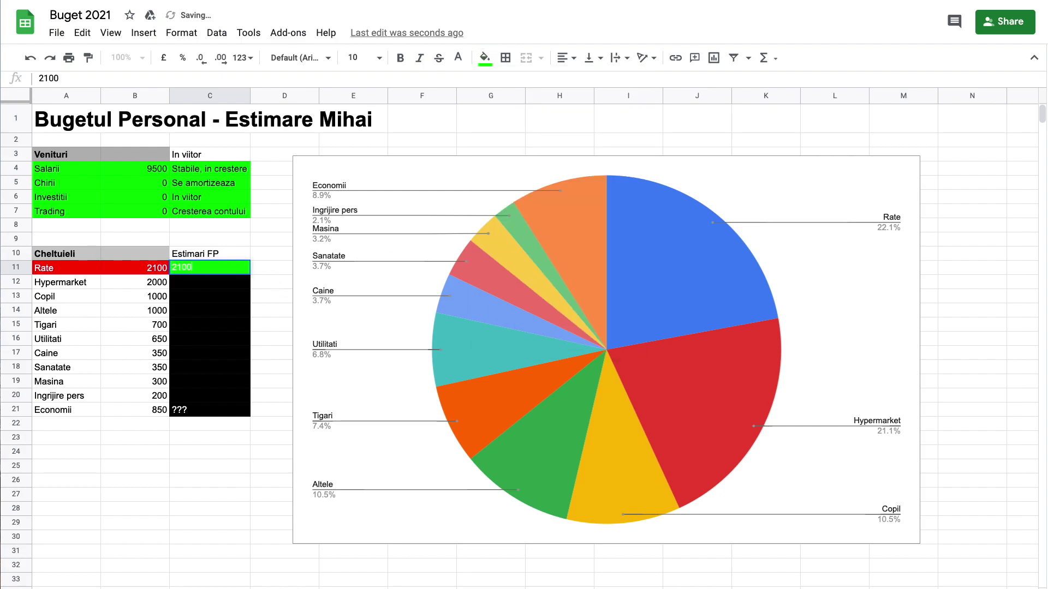
{"action": "key", "text": "Return"}
Step: Set the text colour to black for the Rate estimate and the rest of the column, C11:C21
{"action": "left_click", "coordinate": [199, 263]}
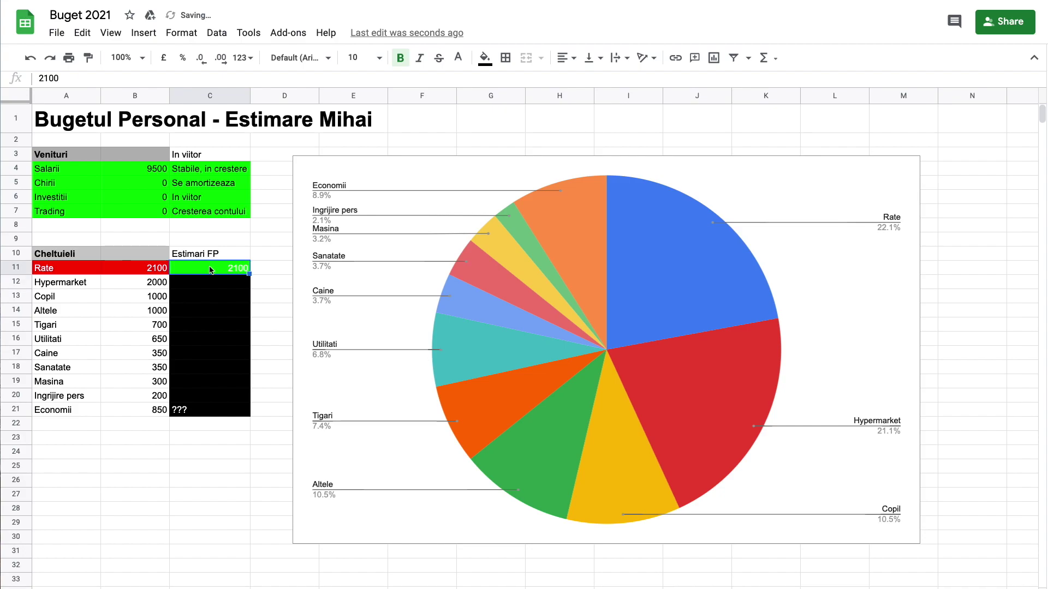
{"action": "left_click", "coordinate": [458, 58]}
{"action": "left_click", "coordinate": [465, 104]}
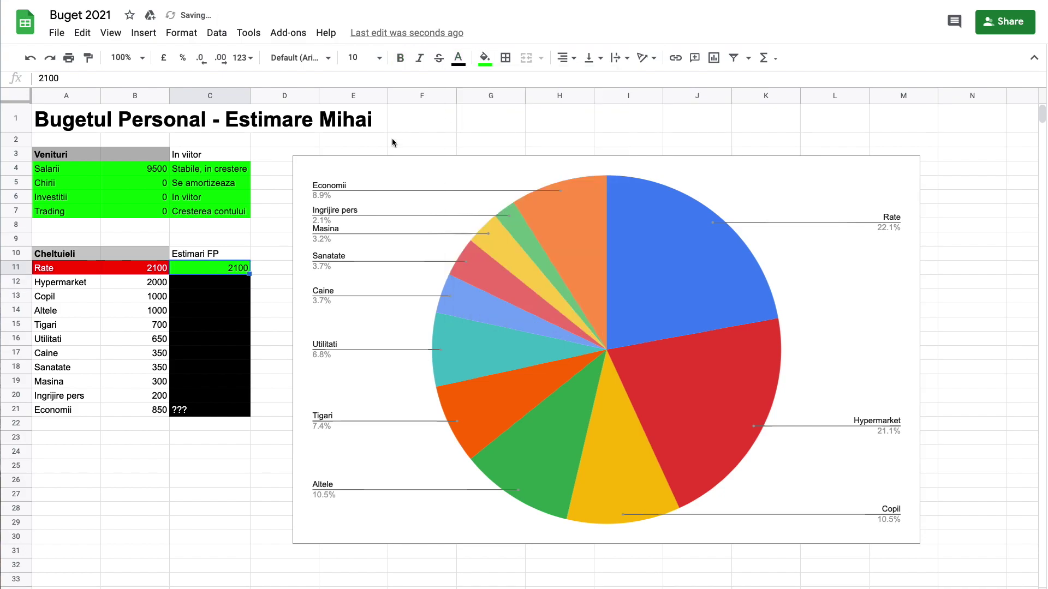
{"action": "left_click_drag", "start_coordinate": [203, 275], "coordinate": [208, 410]}
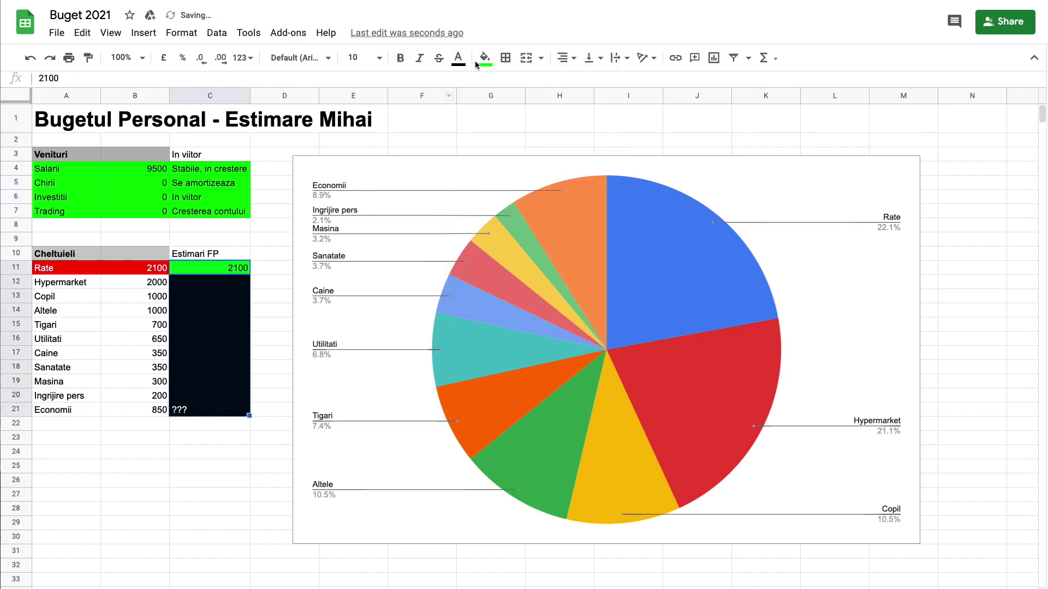
{"action": "left_click", "coordinate": [458, 57]}
{"action": "left_click", "coordinate": [463, 104]}
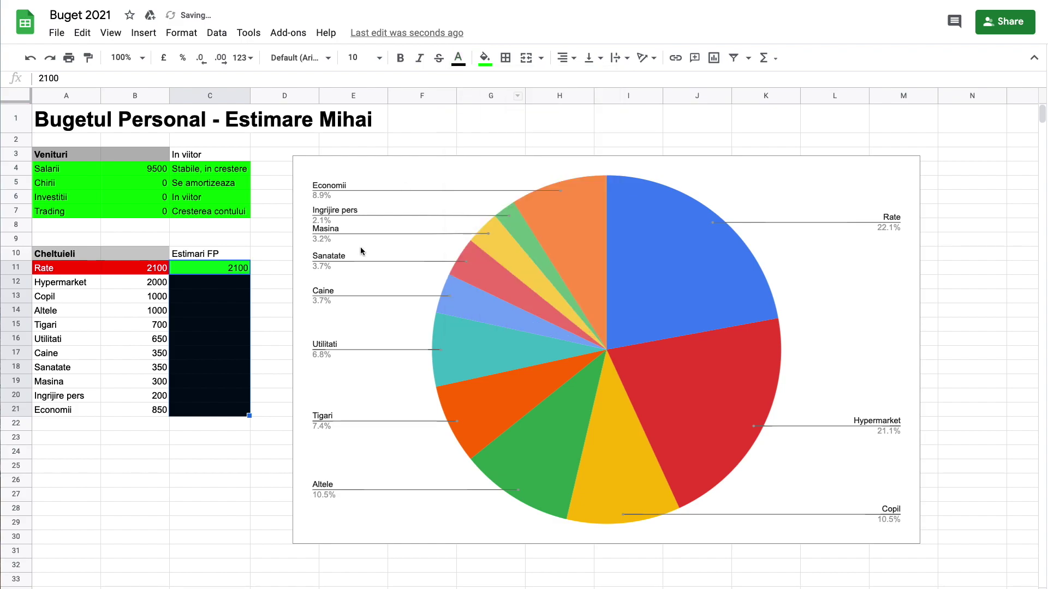
Step: Compare the Rate estimate in C11 with the Rate slice of the pie chart
{"action": "left_click", "coordinate": [221, 272]}
{"action": "left_click", "coordinate": [218, 295]}
{"action": "left_click", "coordinate": [216, 274]}
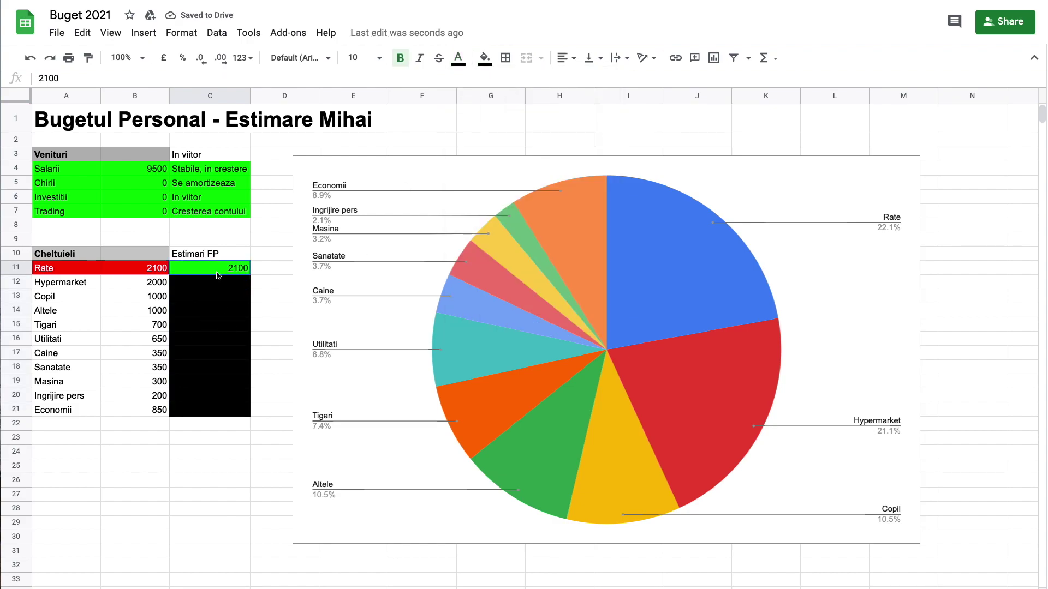
{"action": "left_click", "coordinate": [216, 276]}
{"action": "left_click", "coordinate": [217, 272]}
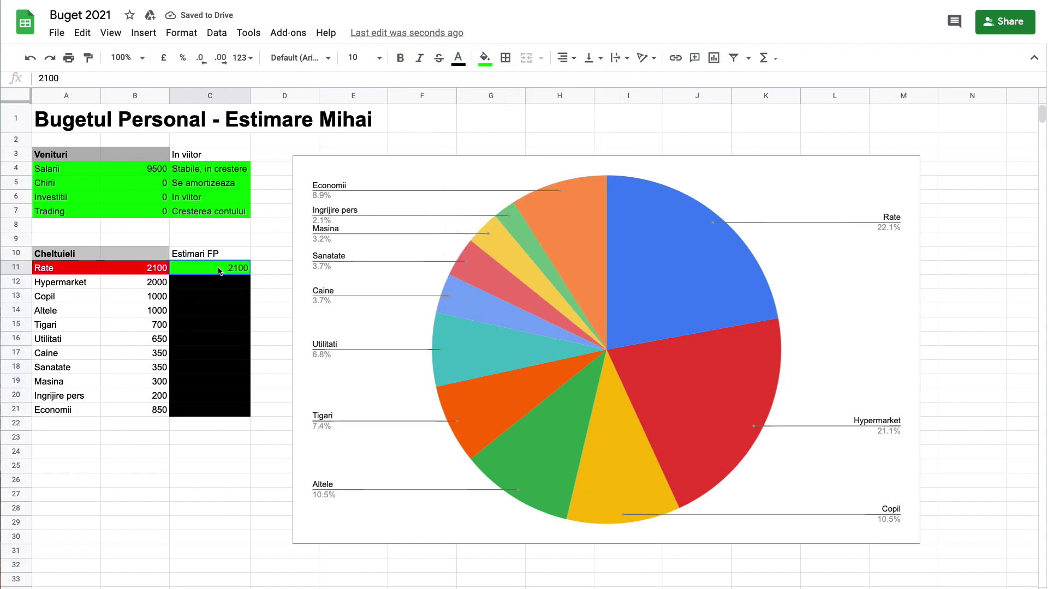
{"action": "left_click", "coordinate": [687, 281]}
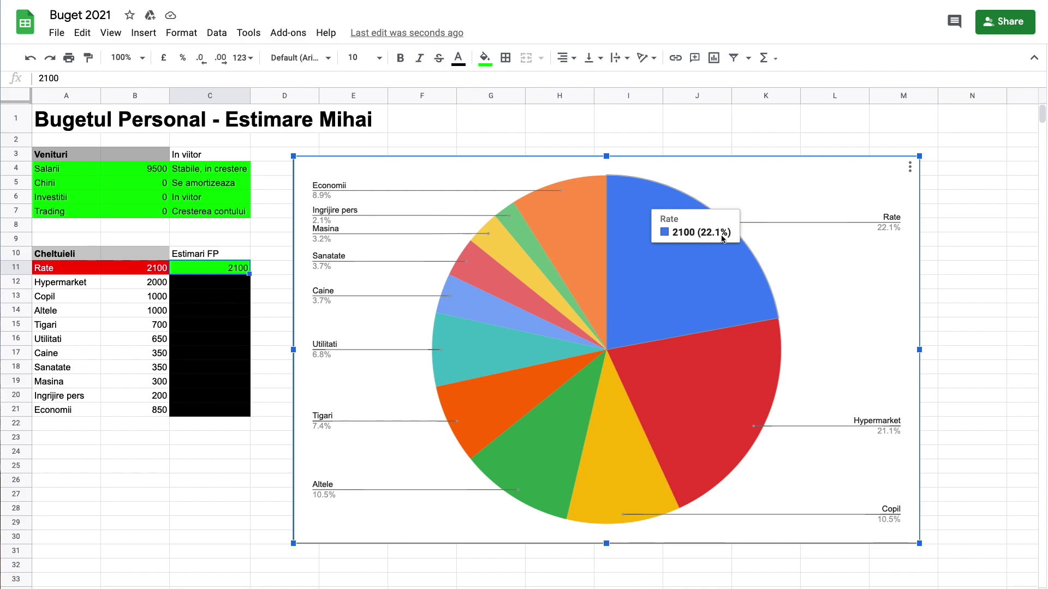
{"action": "left_click", "coordinate": [224, 273]}
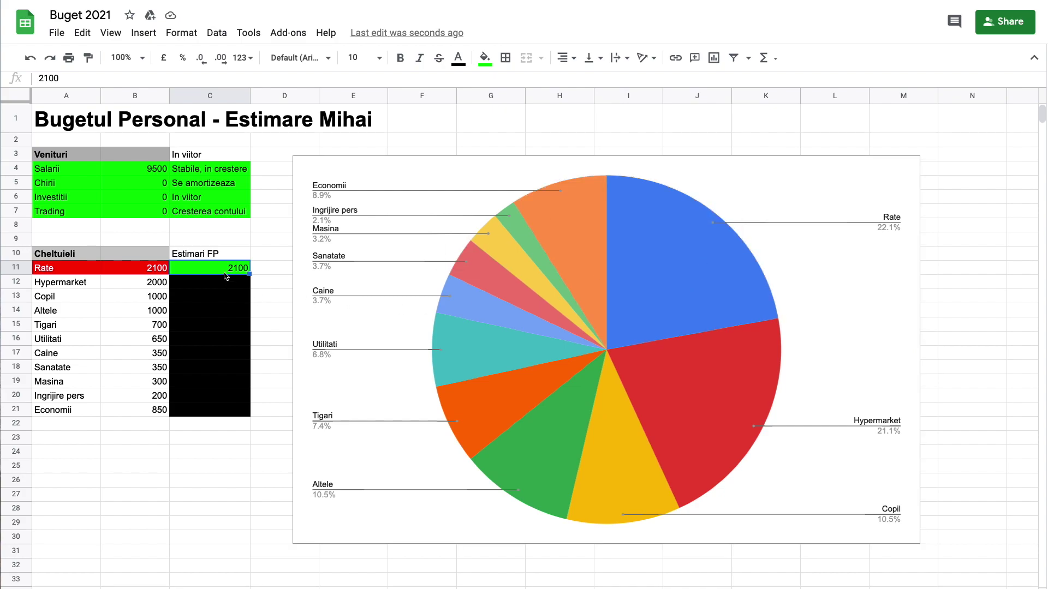
{"action": "left_click", "coordinate": [84, 284]}
{"action": "left_click", "coordinate": [182, 264]}
{"action": "left_click", "coordinate": [652, 230]}
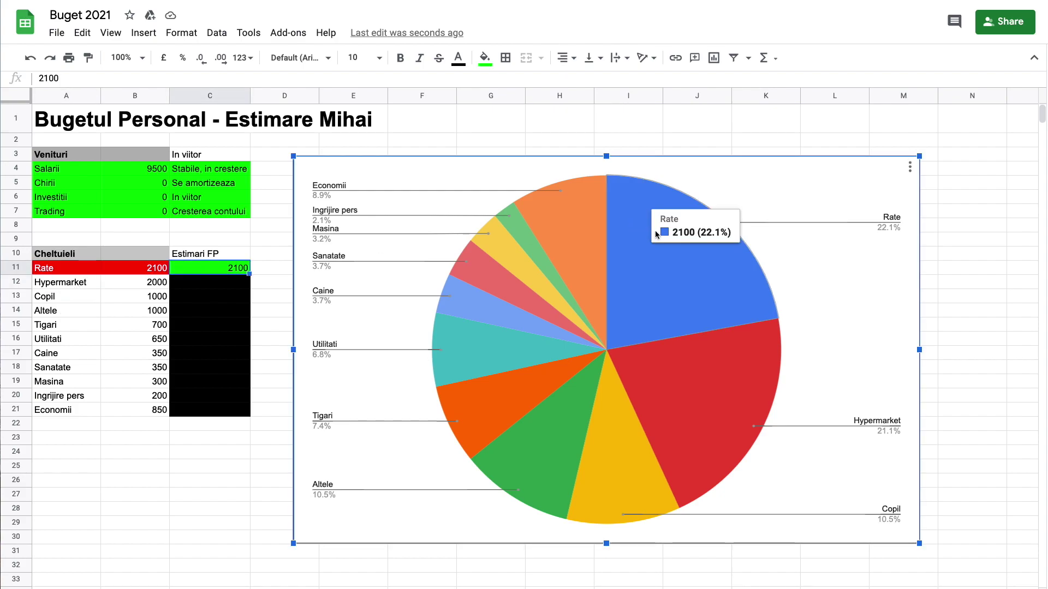
Step: Replace the Rate estimate in C11 with the breakdown "1400+ 700"
{"action": "left_click", "coordinate": [201, 275]}
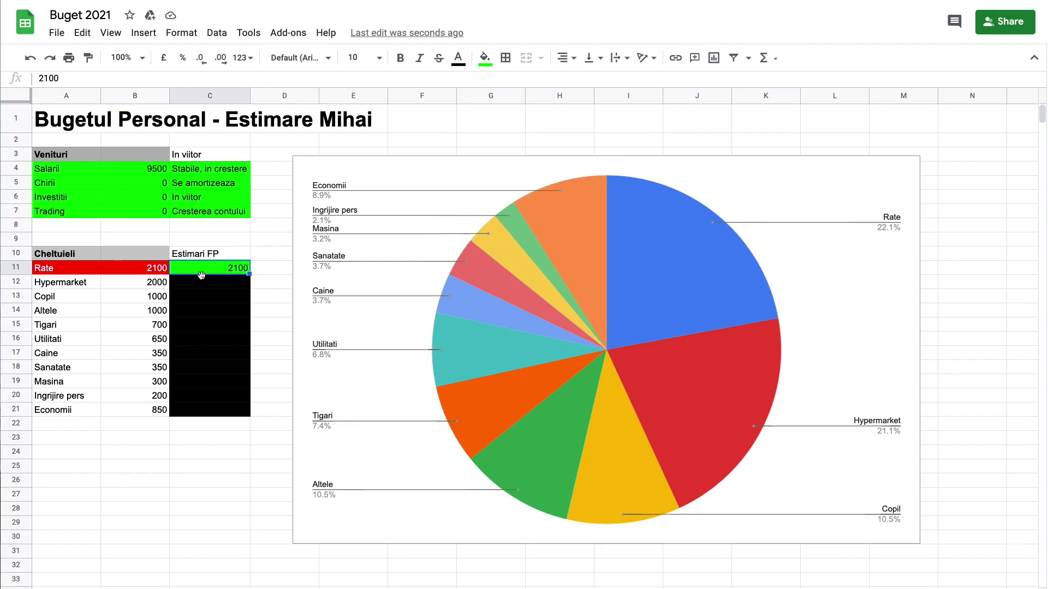
{"action": "type", "text": "1400+"}
{"action": "type", "text": "700"}
{"action": "left_click", "coordinate": [66, 267]}
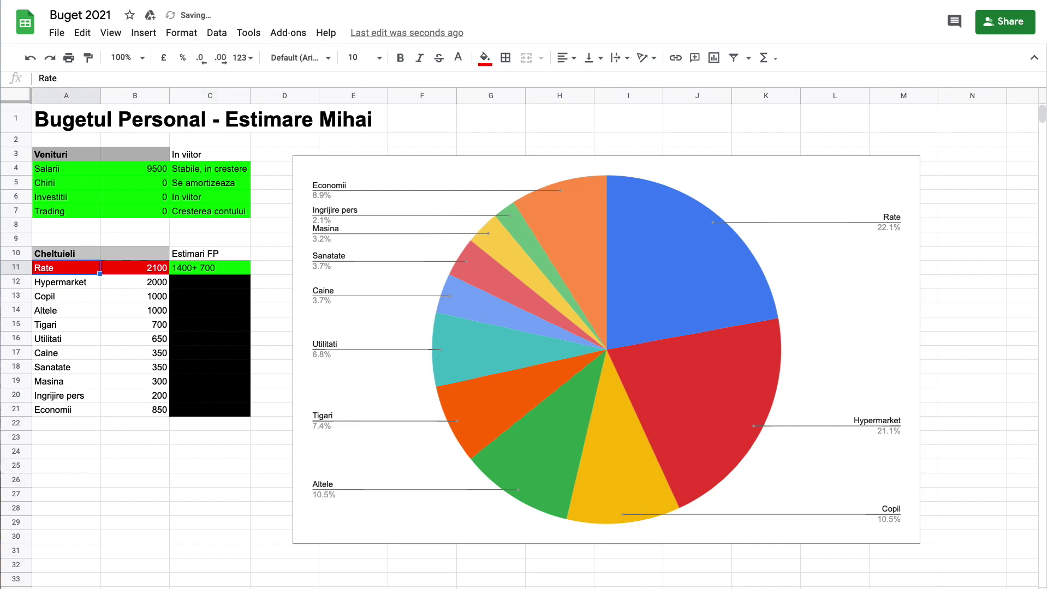
Step: Change the Rate estimate in C11 to "1400 RON + 700 RON" and fit column C's width to its contents
{"action": "key", "text": "Right"}
{"action": "key", "text": "Right"}
{"action": "left_click", "coordinate": [107, 78]}
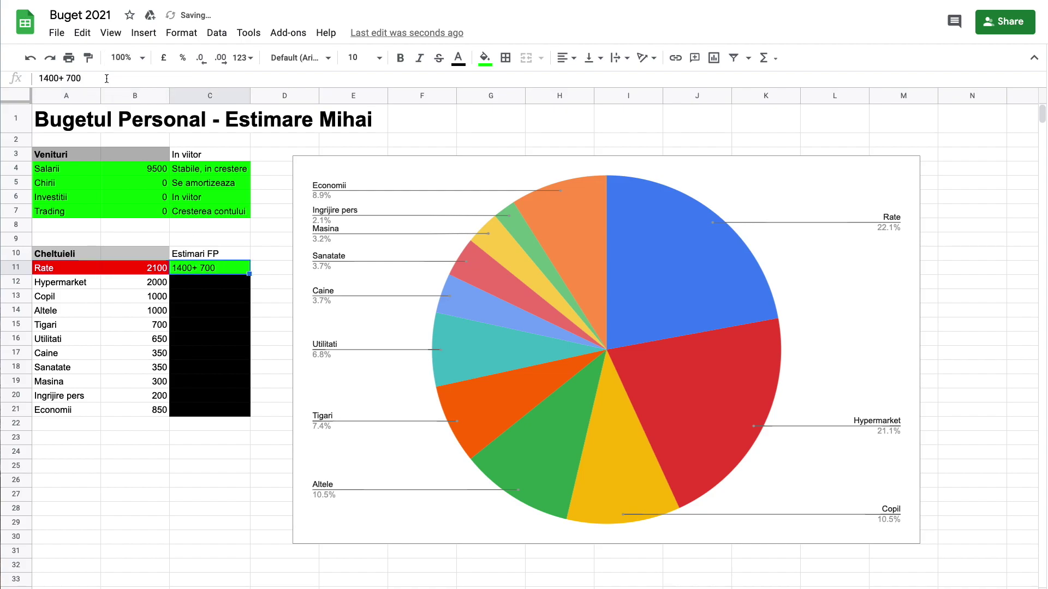
{"action": "type", "text": "RON"}
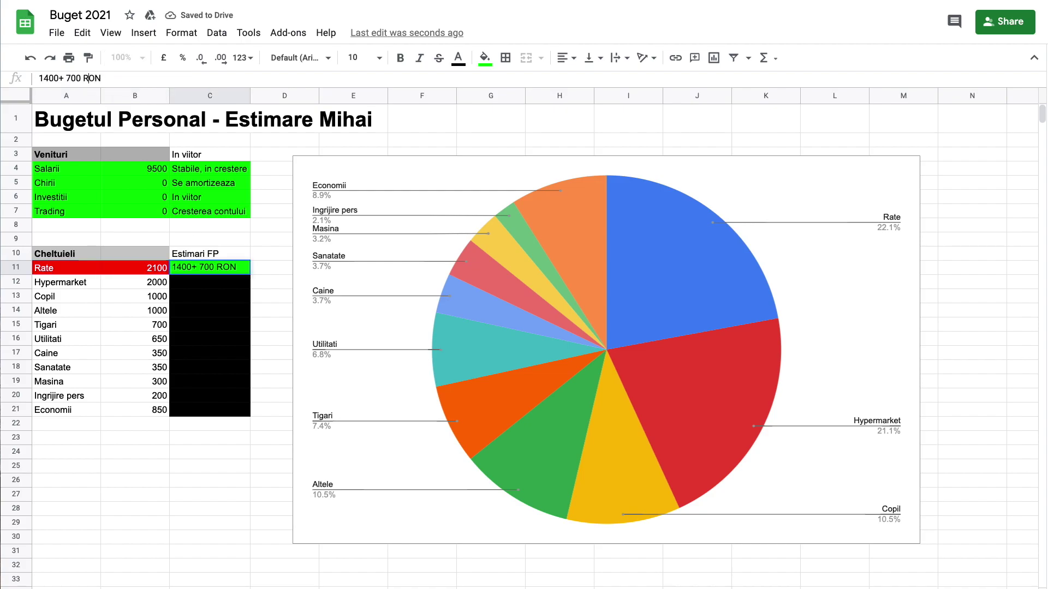
{"action": "type", "text": " R"}
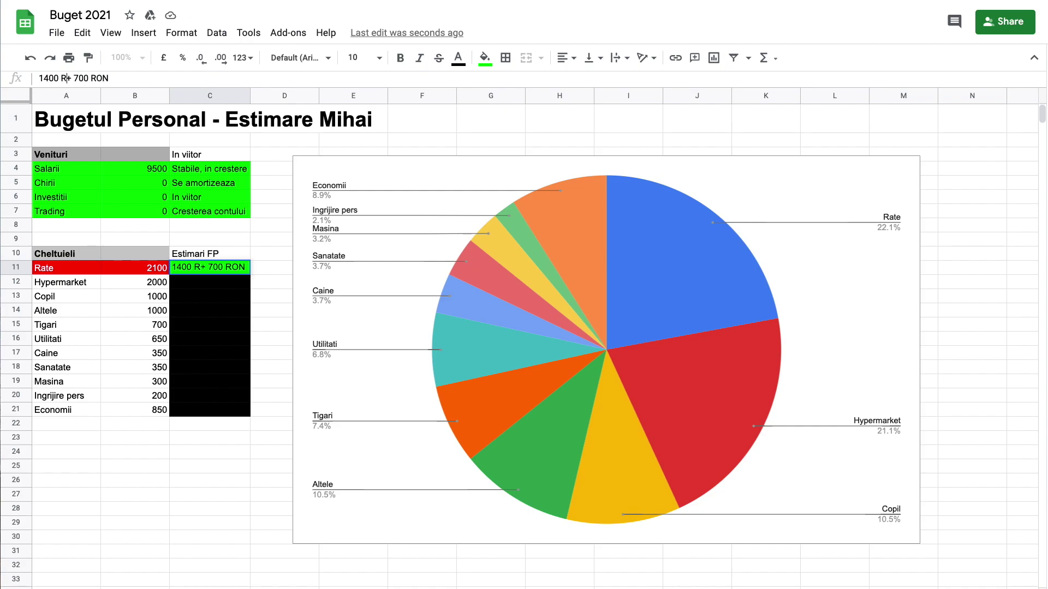
{"action": "type", "text": "ON"}
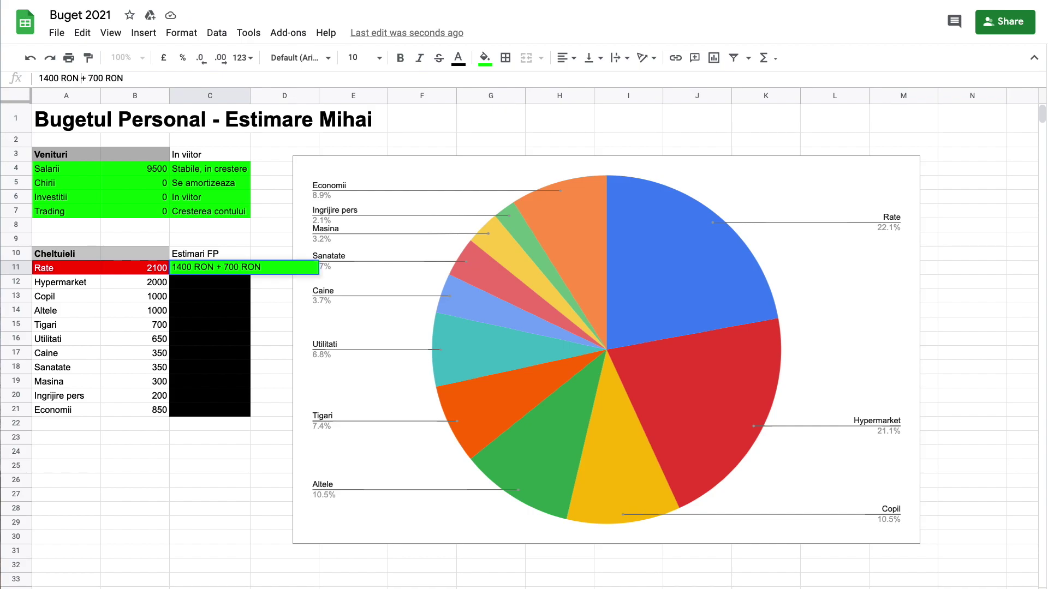
{"action": "key", "text": "Return"}
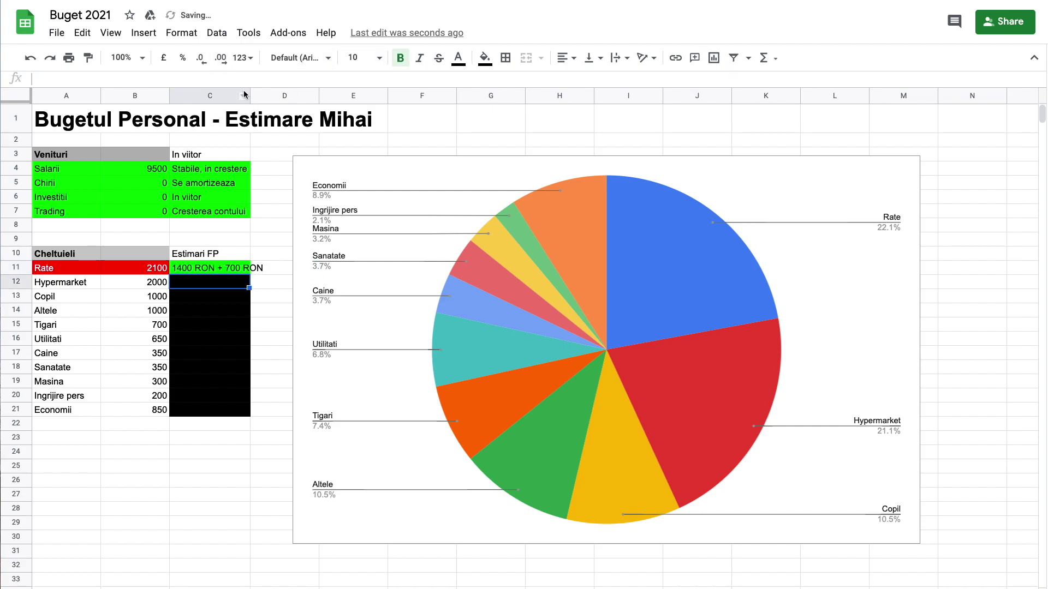
{"action": "double_click", "coordinate": [249, 92]}
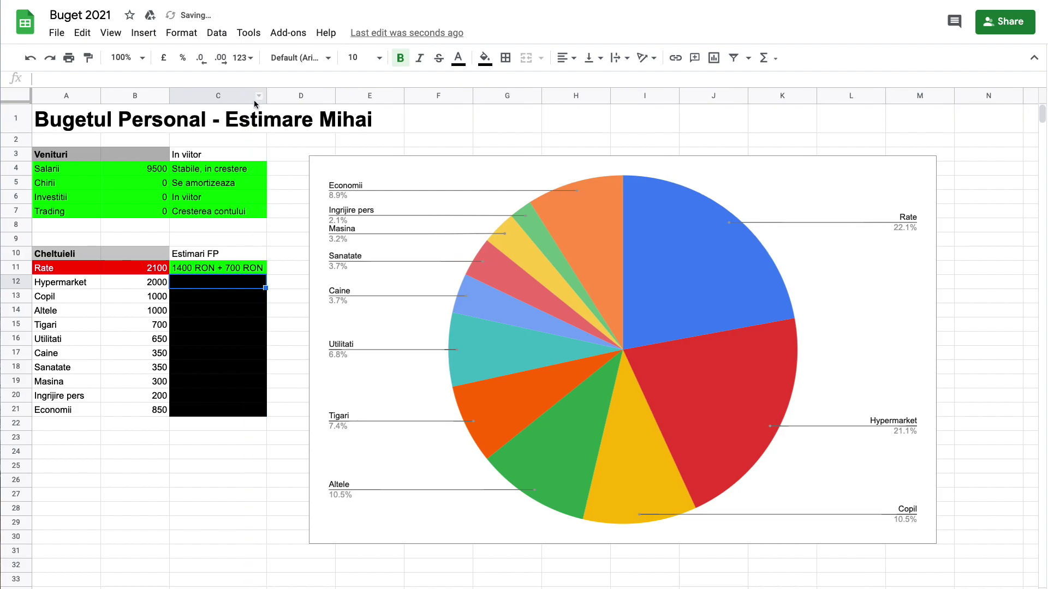
Step: Check the Rate breakdown in C11 against the Rate slice of the pie chart
{"action": "left_click", "coordinate": [208, 268]}
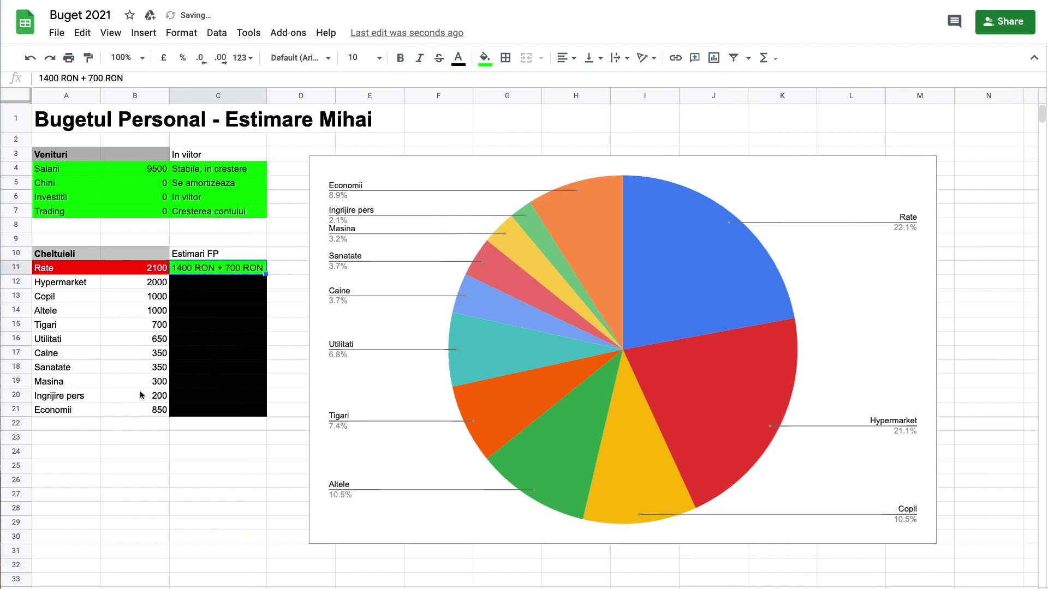
{"action": "left_click", "coordinate": [218, 262]}
{"action": "left_click", "coordinate": [695, 246]}
{"action": "mouse_move", "coordinate": [725, 235]}
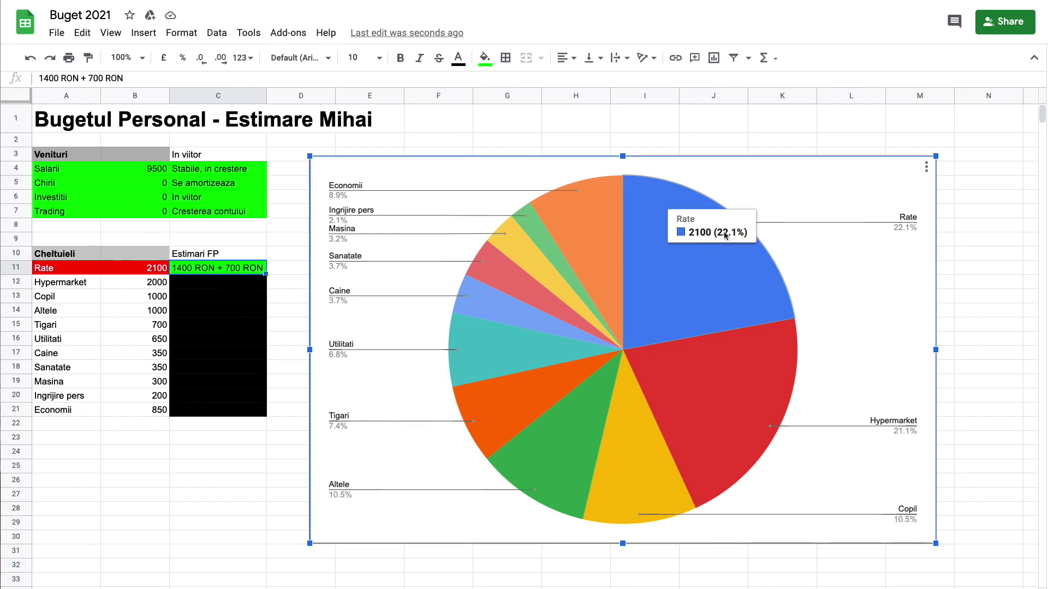
Step: Fill the Hypermarket expense and its amount, A12:B12, with red and make their text white
{"action": "left_click", "coordinate": [218, 285]}
{"action": "left_click_drag", "start_coordinate": [59, 285], "coordinate": [136, 286]}
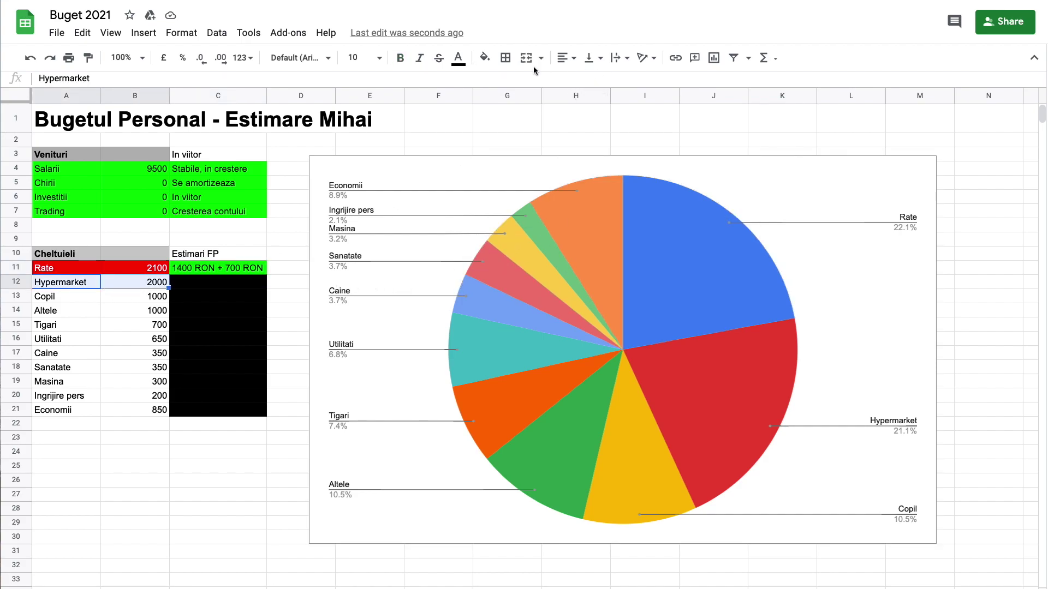
{"action": "left_click", "coordinate": [484, 57]}
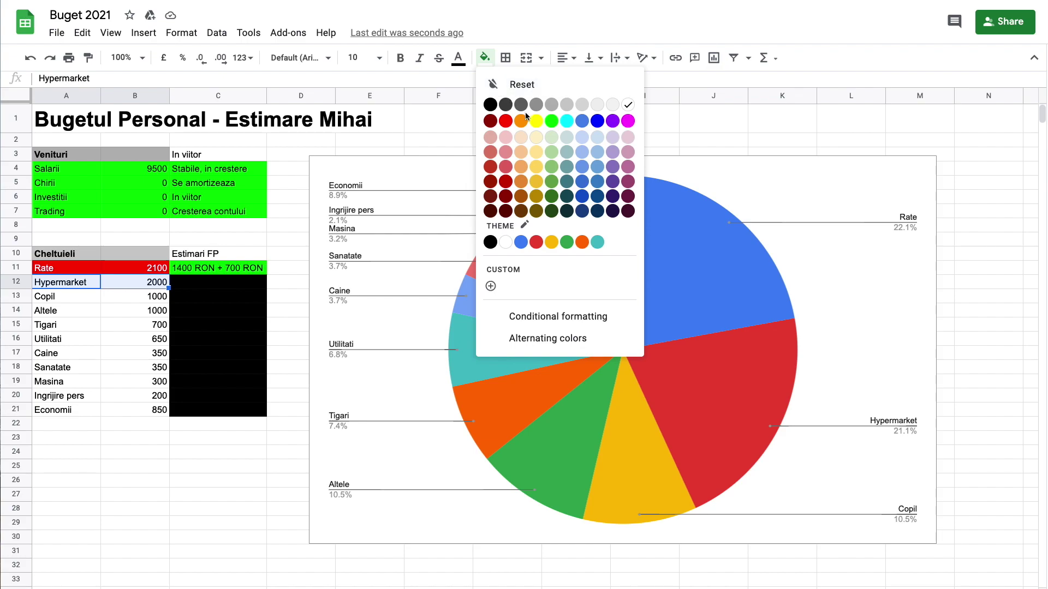
{"action": "left_click", "coordinate": [505, 120]}
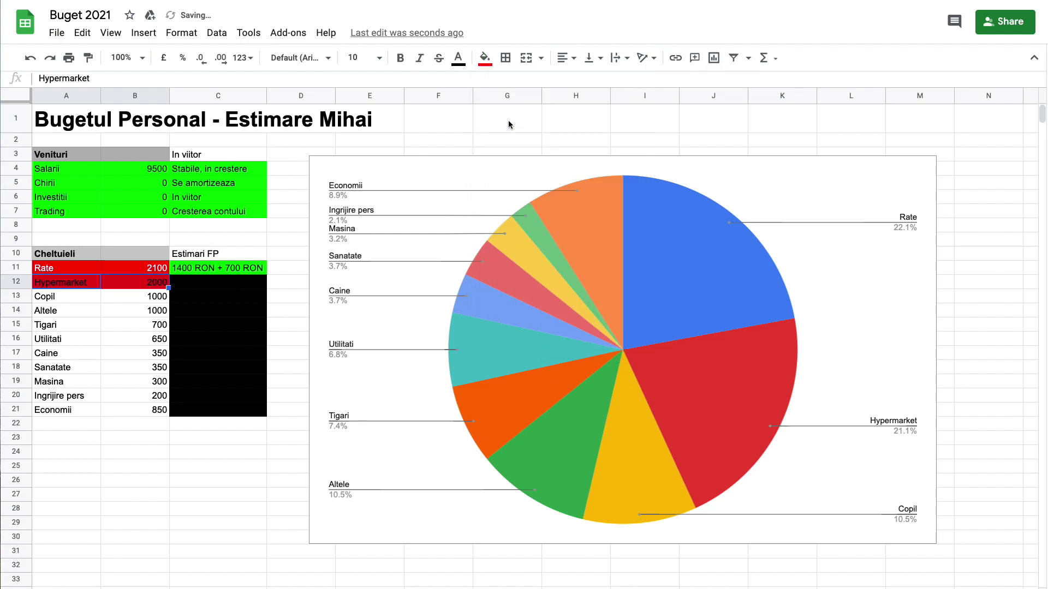
{"action": "left_click", "coordinate": [459, 63]}
{"action": "left_click", "coordinate": [606, 105]}
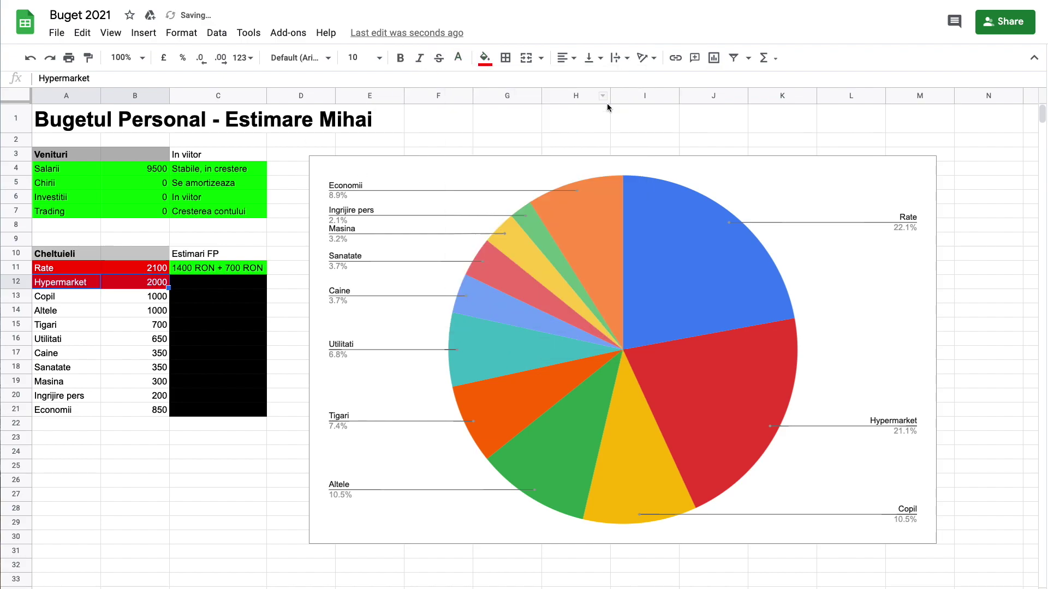
Step: Set the text colour of the Hypermarket estimate cell, C12, to white
{"action": "left_click", "coordinate": [203, 282]}
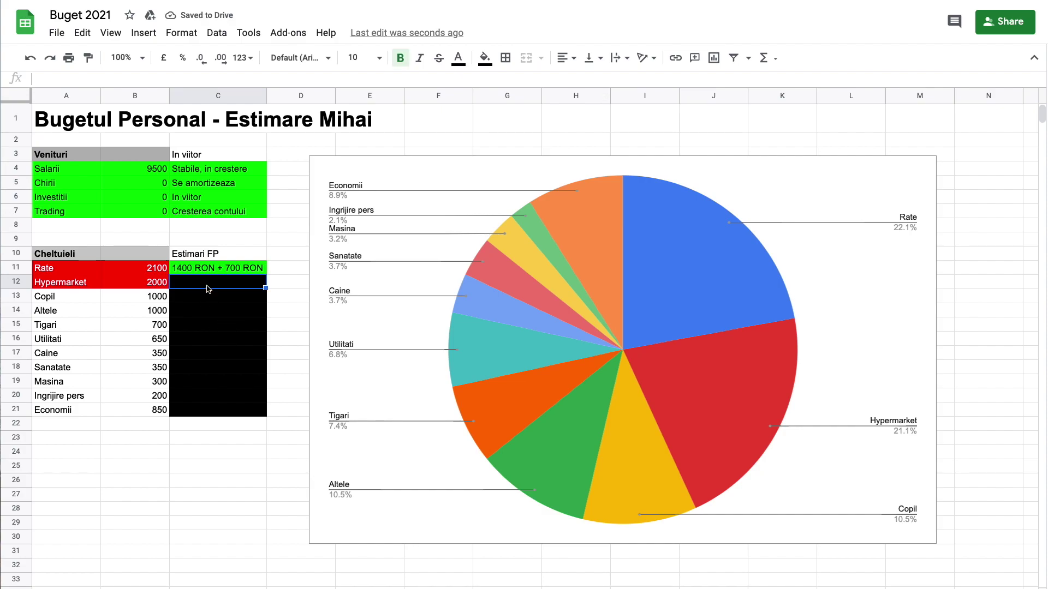
{"action": "left_click", "coordinate": [459, 57]}
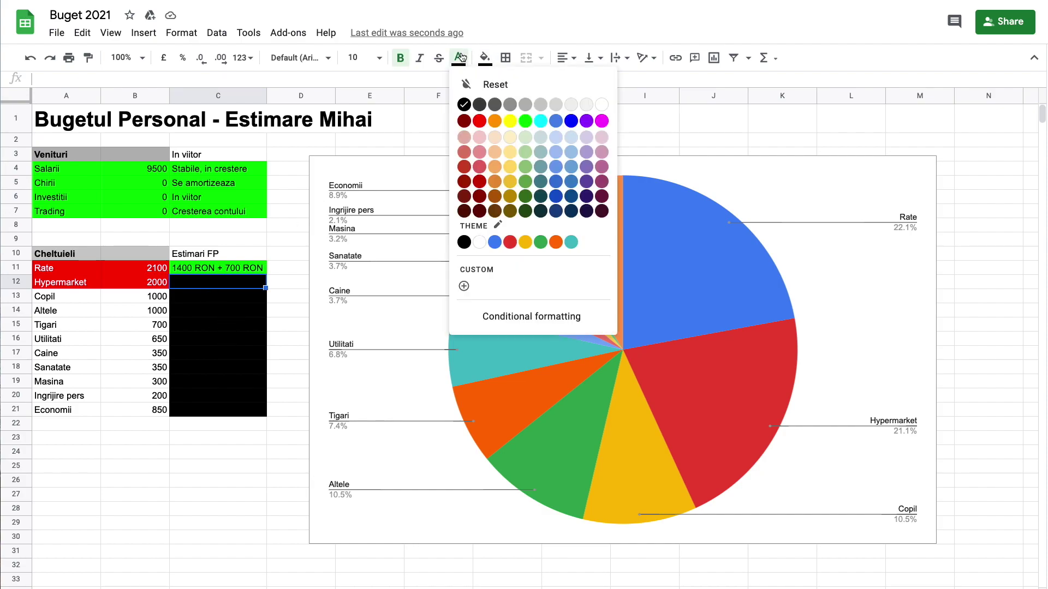
{"action": "left_click", "coordinate": [606, 105]}
{"action": "left_click_drag", "start_coordinate": [195, 284], "coordinate": [207, 411]}
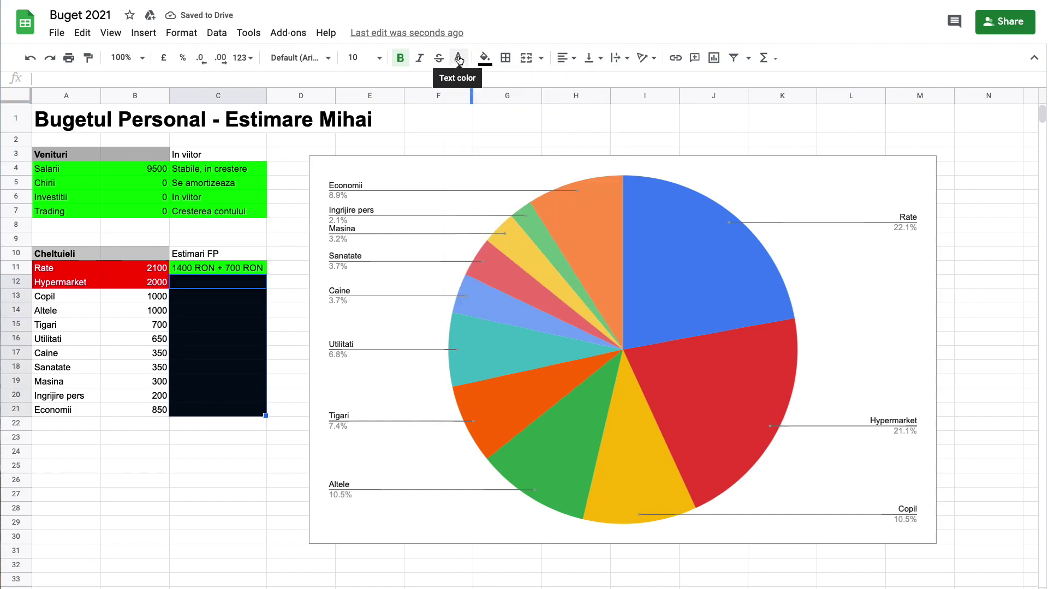
{"action": "left_click", "coordinate": [204, 283]}
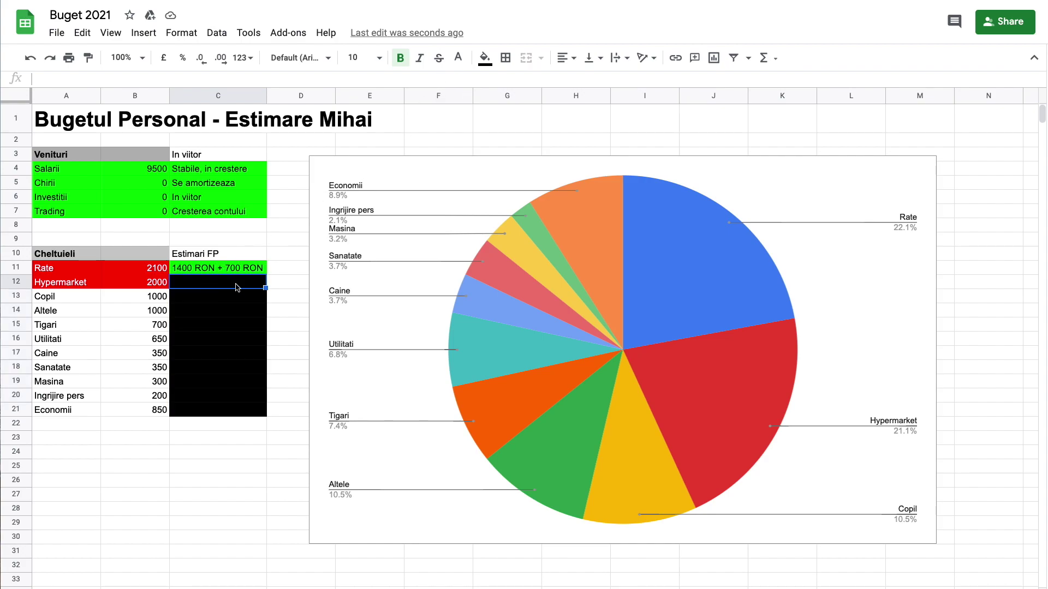
{"action": "mouse_move", "coordinate": [237, 287]}
{"action": "left_mouse_down"}
{"action": "mouse_move", "coordinate": [69, 288]}
{"action": "mouse_move", "coordinate": [233, 289]}
{"action": "left_mouse_up"}
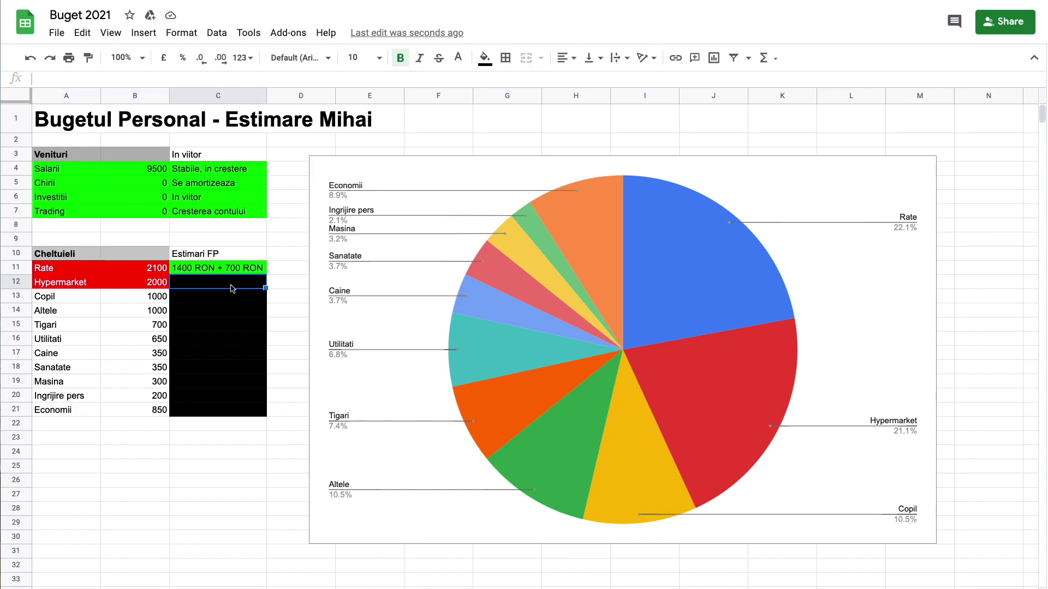
Step: Try bright green as the text colour of C12 and switch it back to white
{"action": "left_click", "coordinate": [459, 58]}
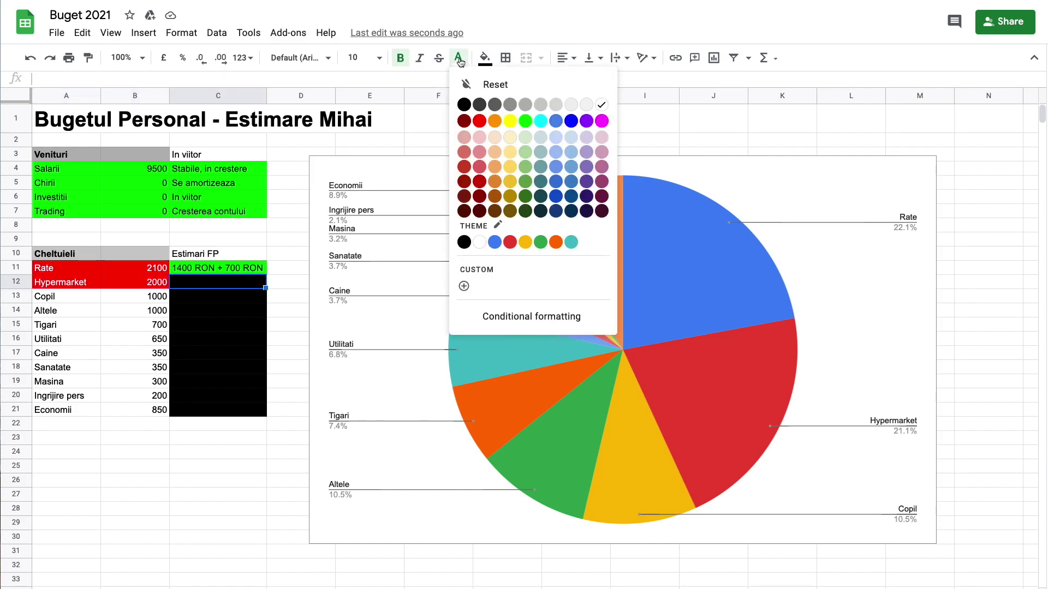
{"action": "left_click", "coordinate": [521, 123]}
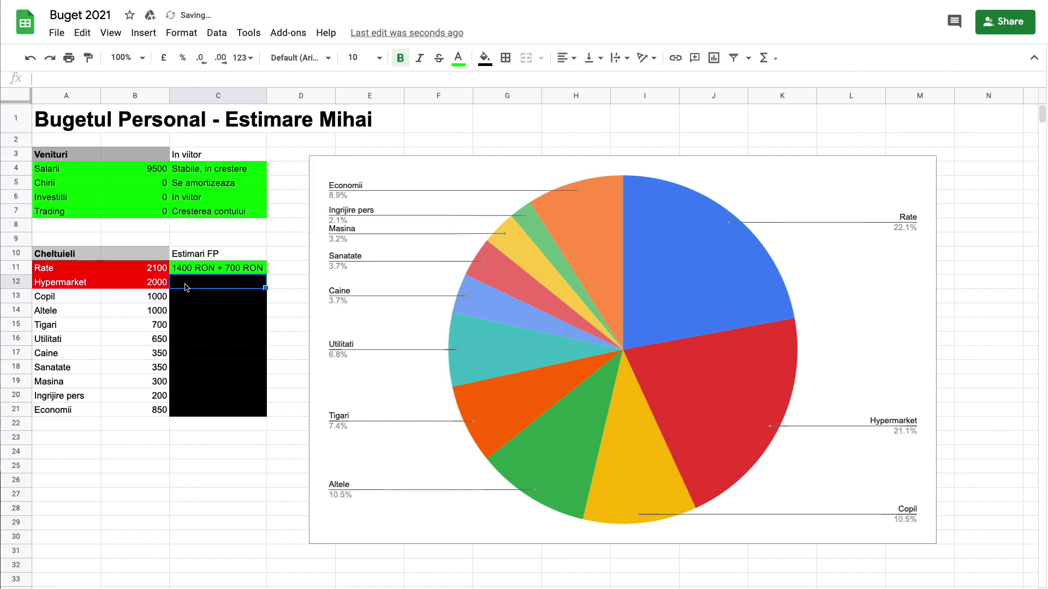
{"action": "left_click", "coordinate": [459, 58]}
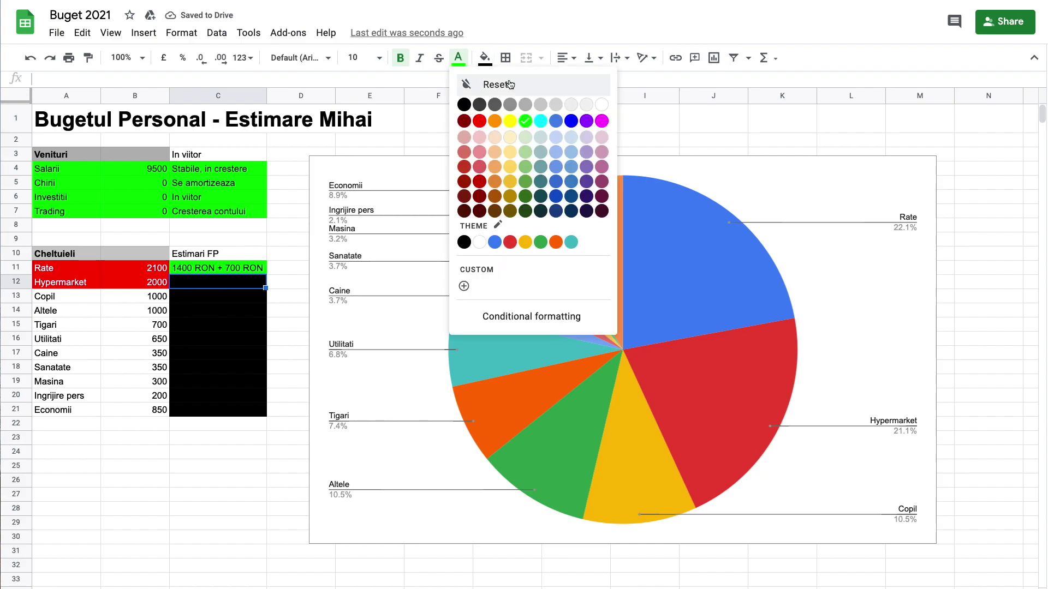
{"action": "left_click", "coordinate": [595, 109]}
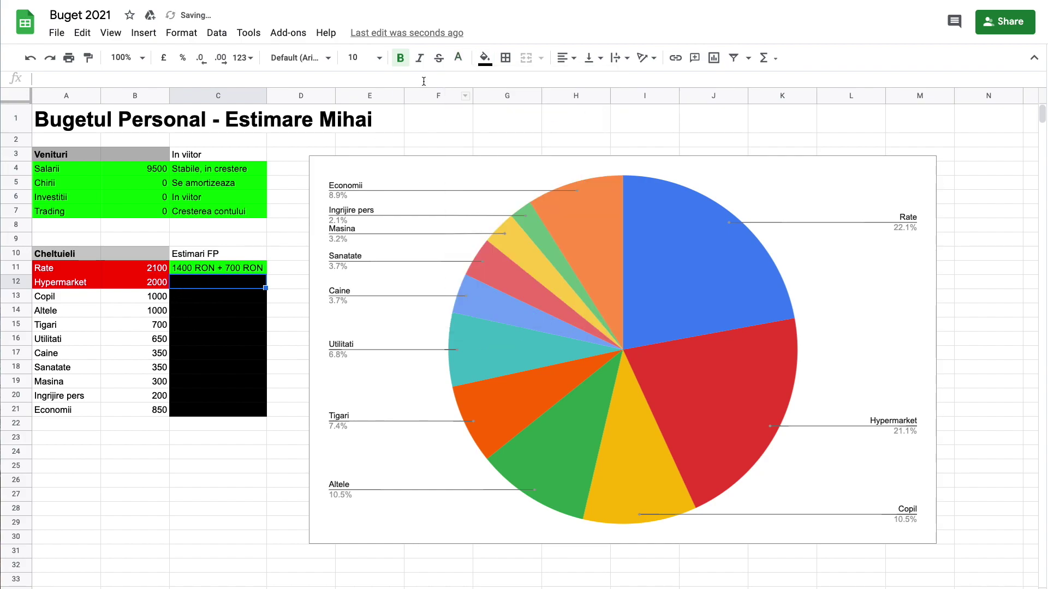
Step: Fill C12 with red and enter "4000 RON ?" as the Hypermarket estimate
{"action": "left_click", "coordinate": [485, 58]}
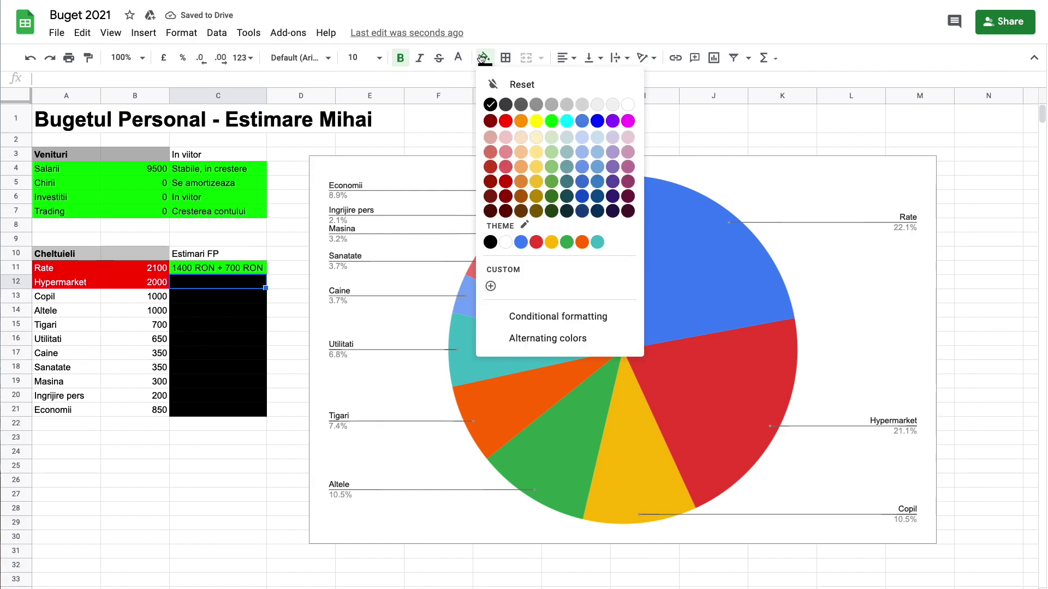
{"action": "left_click", "coordinate": [506, 121]}
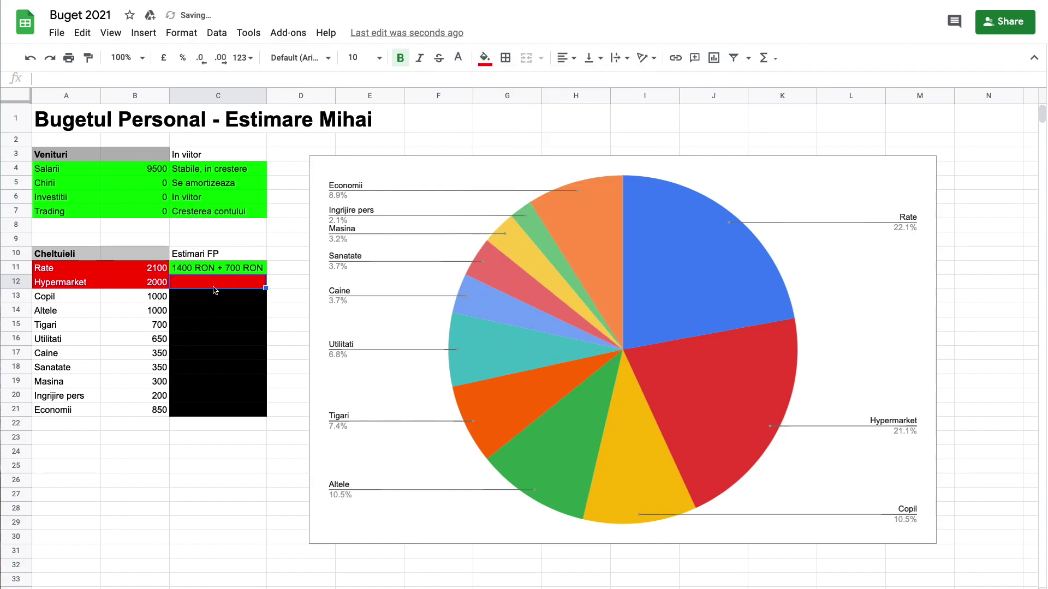
{"action": "type", "text": "4000"}
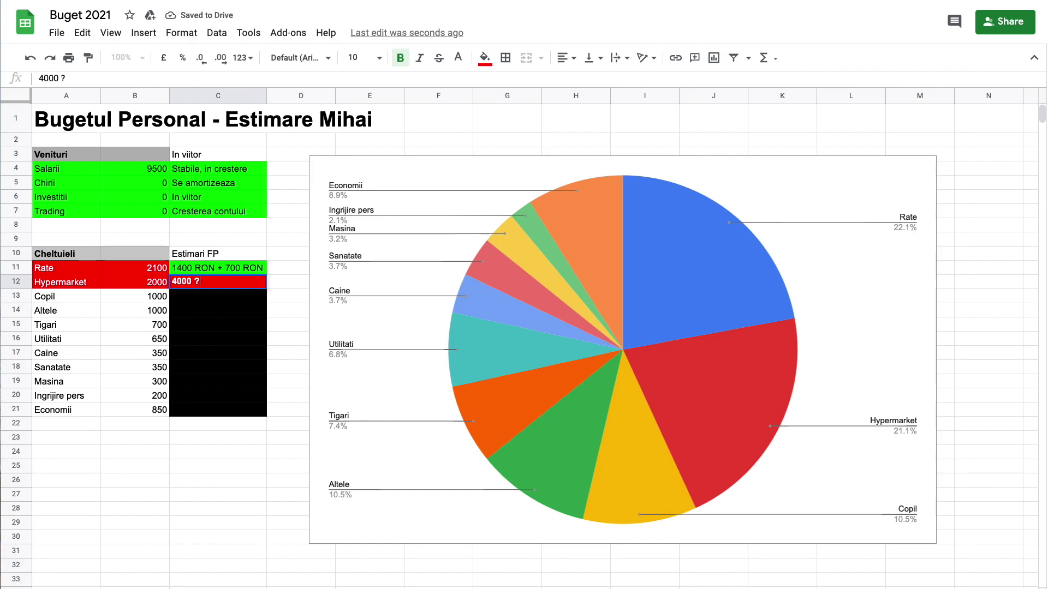
{"action": "type", "text": " RON"}
{"action": "key", "text": "Return"}
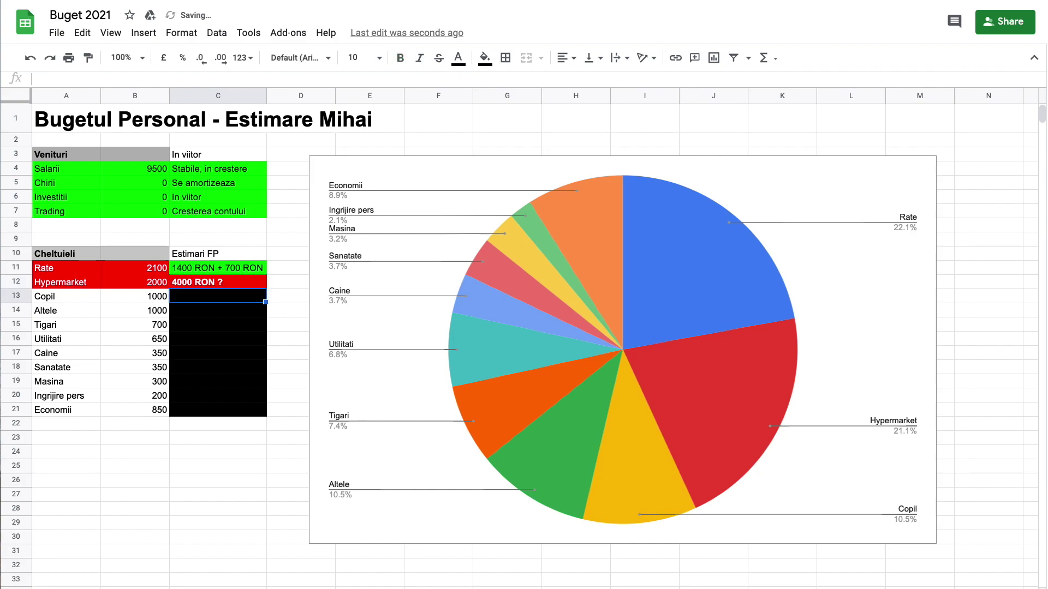
Step: Compare the Hypermarket amount and estimate in row 12 with the Hypermarket slice of the pie chart
{"action": "left_click_drag", "start_coordinate": [236, 285], "coordinate": [76, 286]}
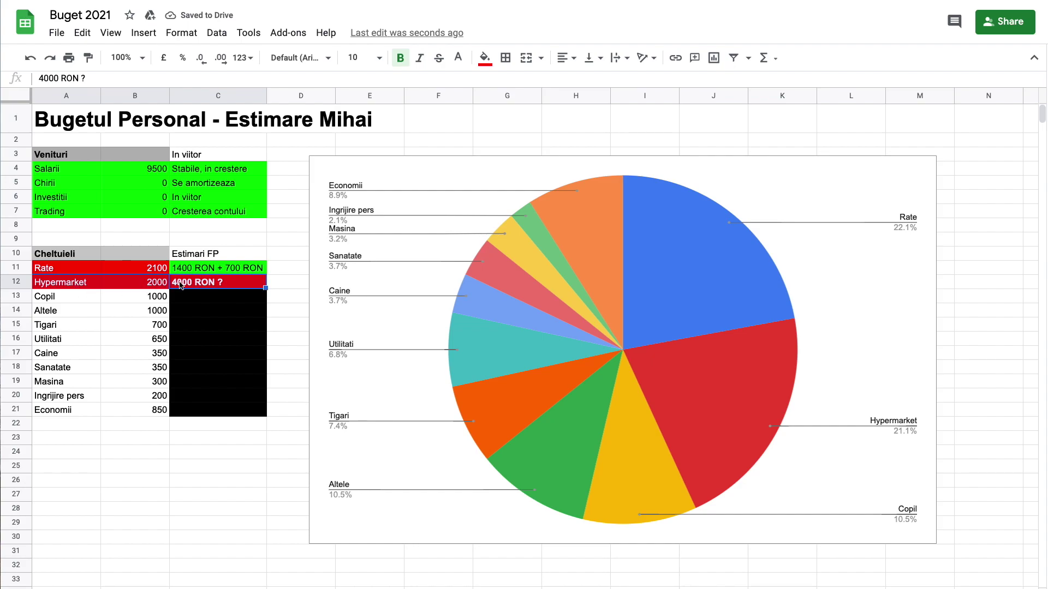
{"action": "left_click", "coordinate": [66, 283]}
{"action": "left_click", "coordinate": [236, 284]}
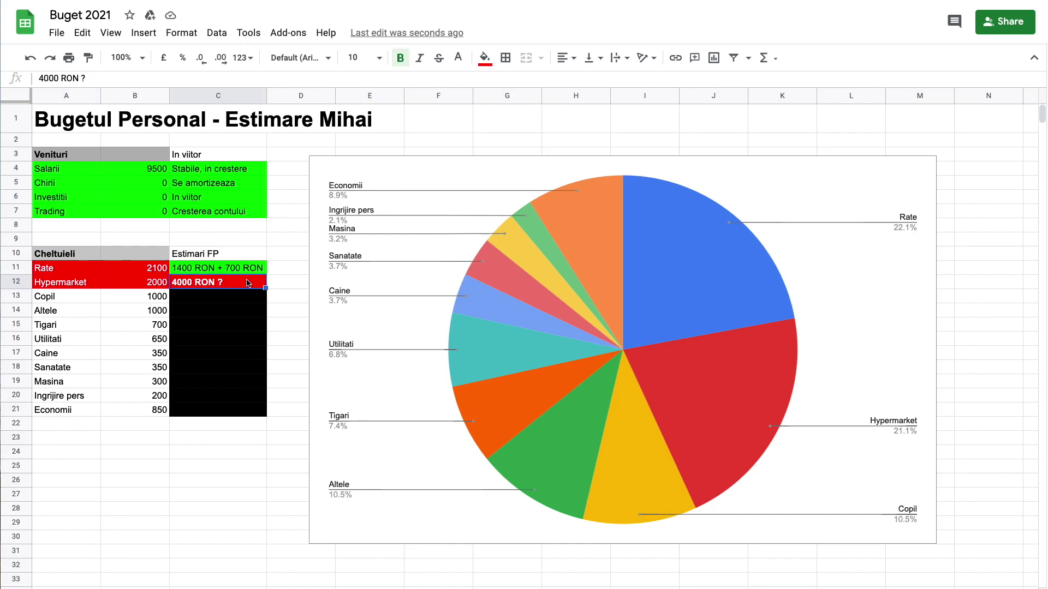
{"action": "left_click", "coordinate": [696, 414]}
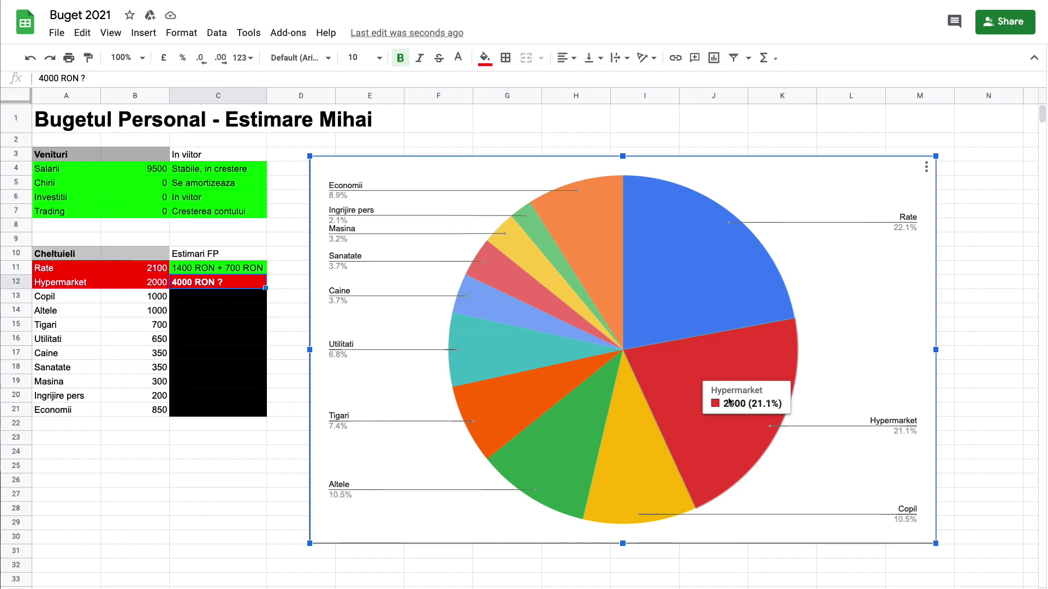
{"action": "left_click", "coordinate": [192, 296]}
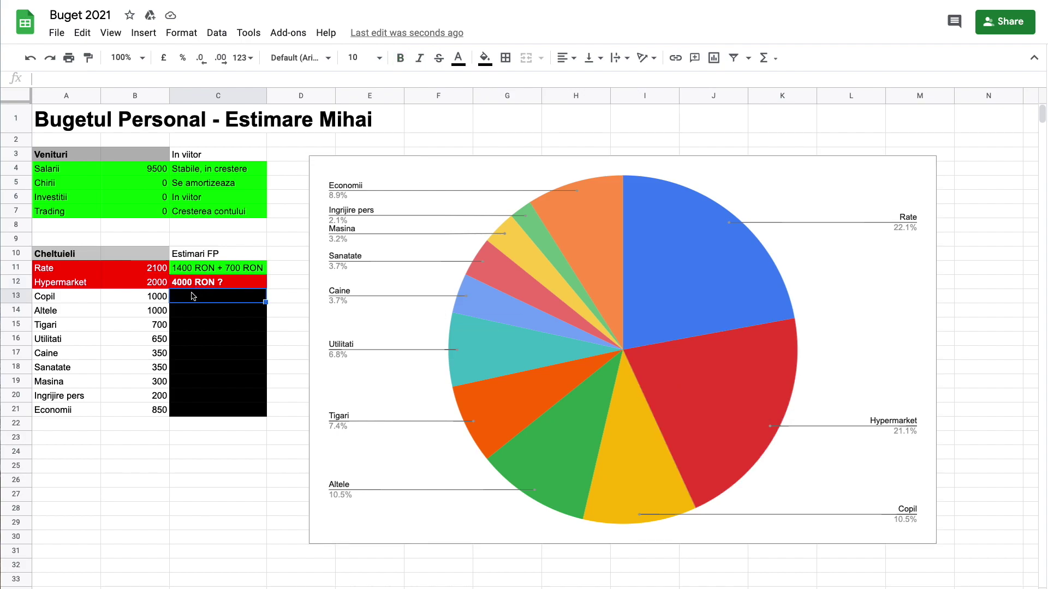
{"action": "left_click", "coordinate": [203, 284]}
{"action": "left_click", "coordinate": [46, 285], "text": "shift"}
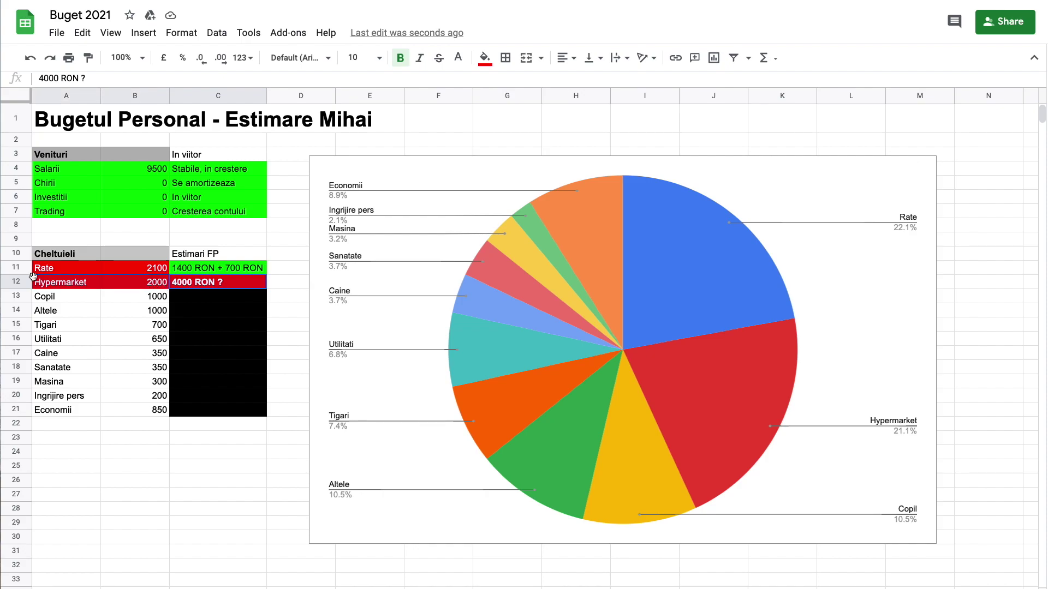
{"action": "left_click", "coordinate": [743, 362]}
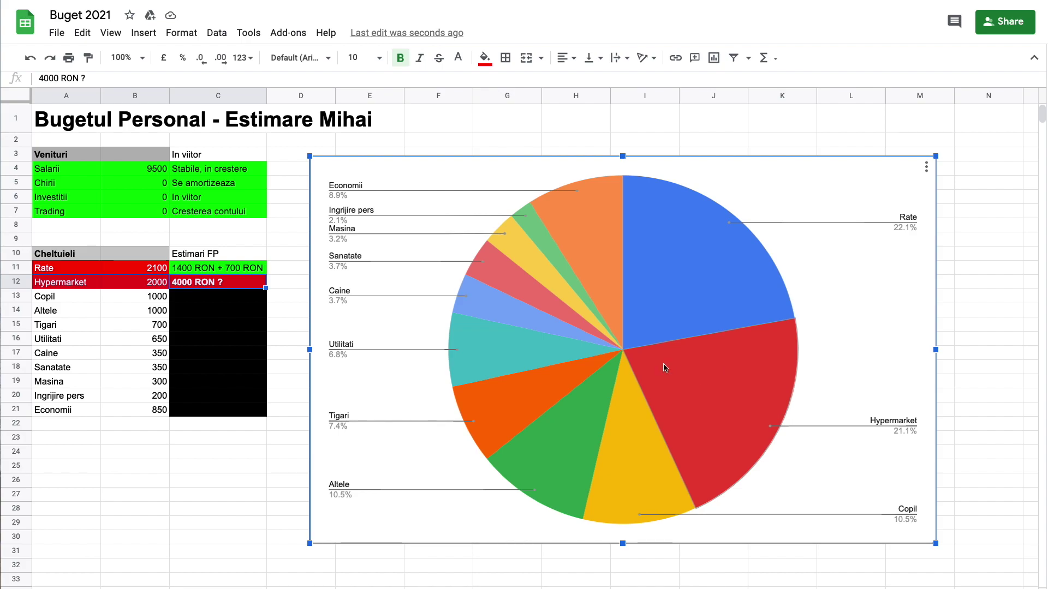
{"action": "left_click", "coordinate": [210, 293]}
{"action": "left_click", "coordinate": [202, 283]}
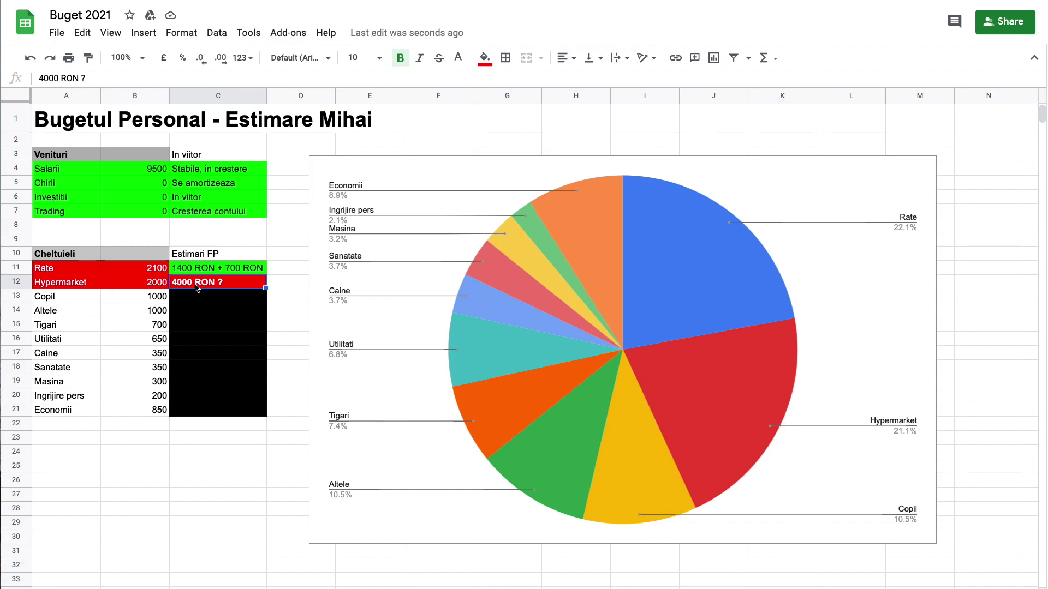
{"action": "left_click", "coordinate": [120, 286]}
{"action": "left_click", "coordinate": [234, 286]}
{"action": "left_click", "coordinate": [749, 387]}
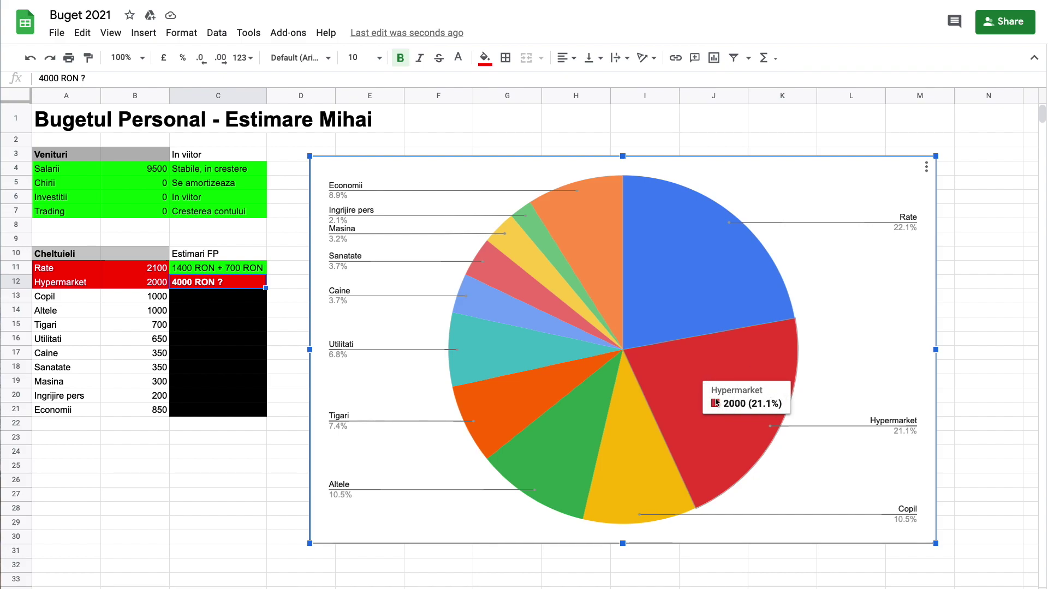
{"action": "left_click", "coordinate": [226, 284]}
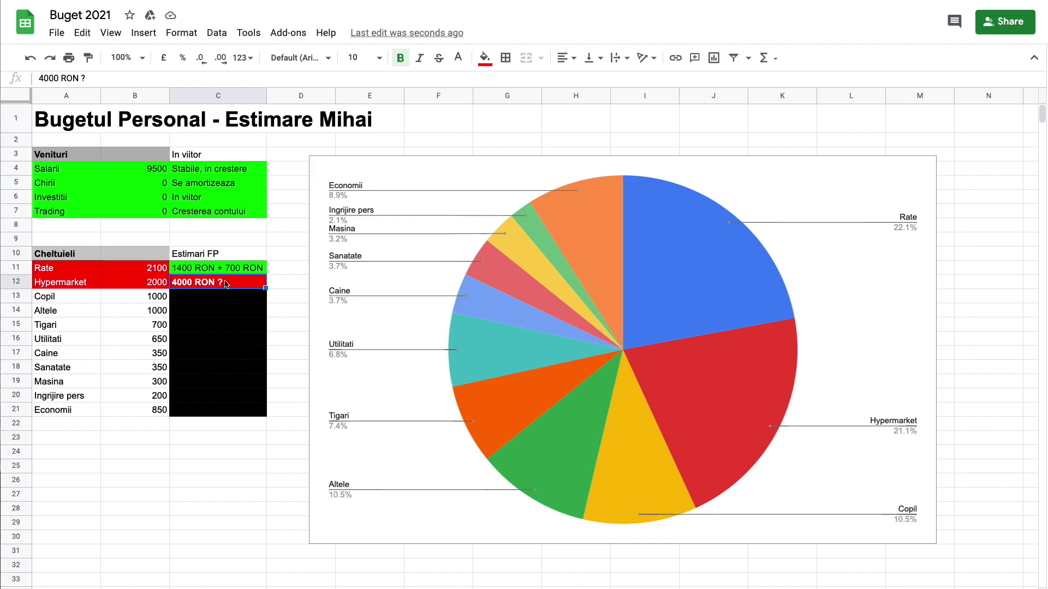
Step: Fill the Copil cells A13:B13 with red and set their text colour to white
{"action": "left_click", "coordinate": [61, 297]}
{"action": "left_click", "coordinate": [110, 298], "text": "shift"}
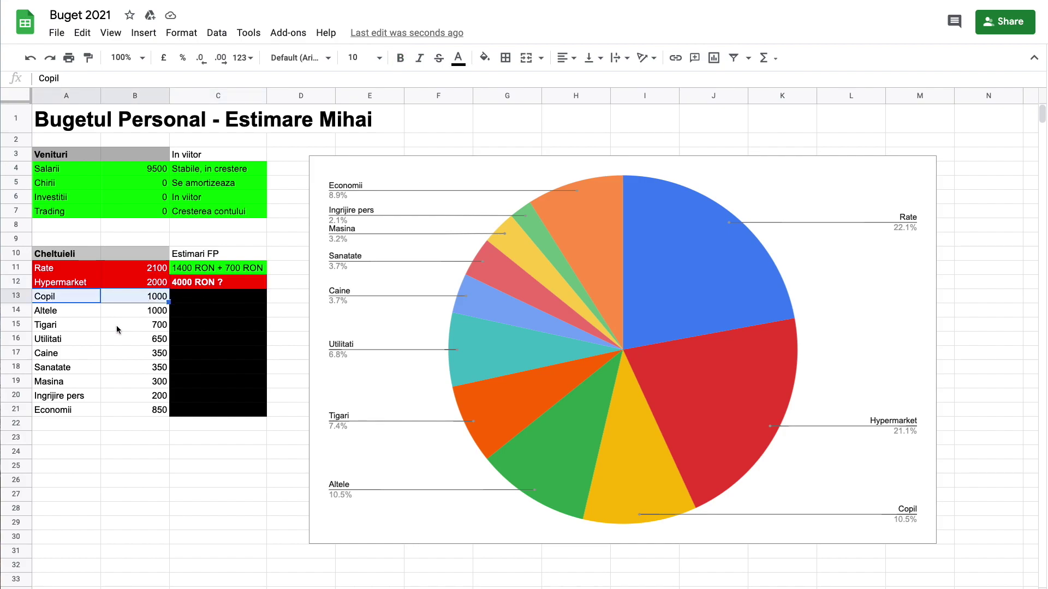
{"action": "left_click", "coordinate": [485, 57]}
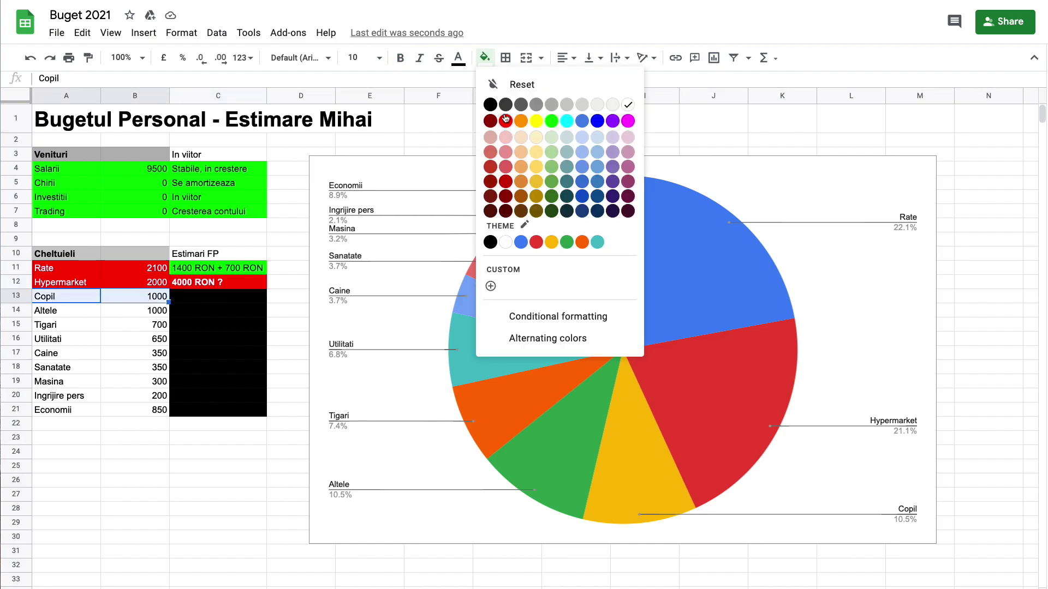
{"action": "left_click", "coordinate": [504, 120]}
{"action": "left_click", "coordinate": [458, 57]}
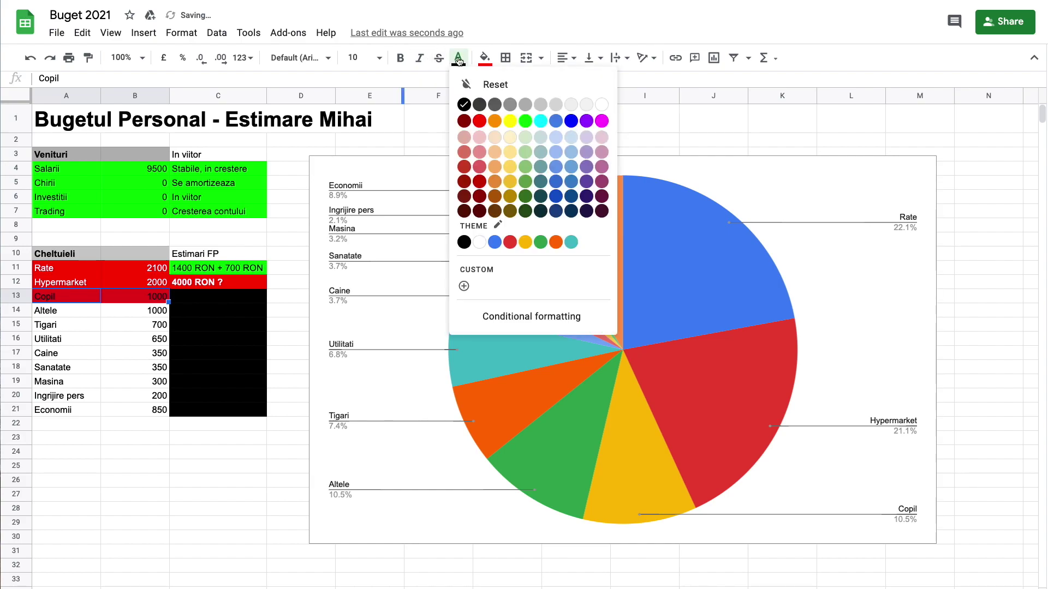
{"action": "left_click", "coordinate": [585, 104]}
Step: Enter "1000 RON" as the Copil estimate in C13 and fill the cell with bright green
{"action": "left_click", "coordinate": [209, 298]}
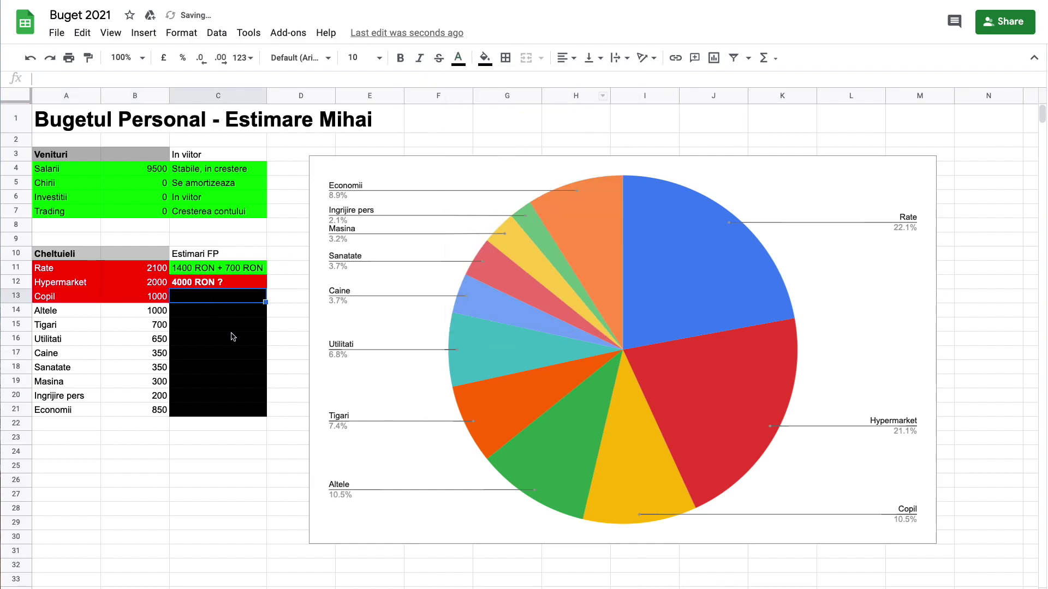
{"action": "key", "text": "Return"}
{"action": "type", "text": "1000"}
{"action": "key", "text": "Return"}
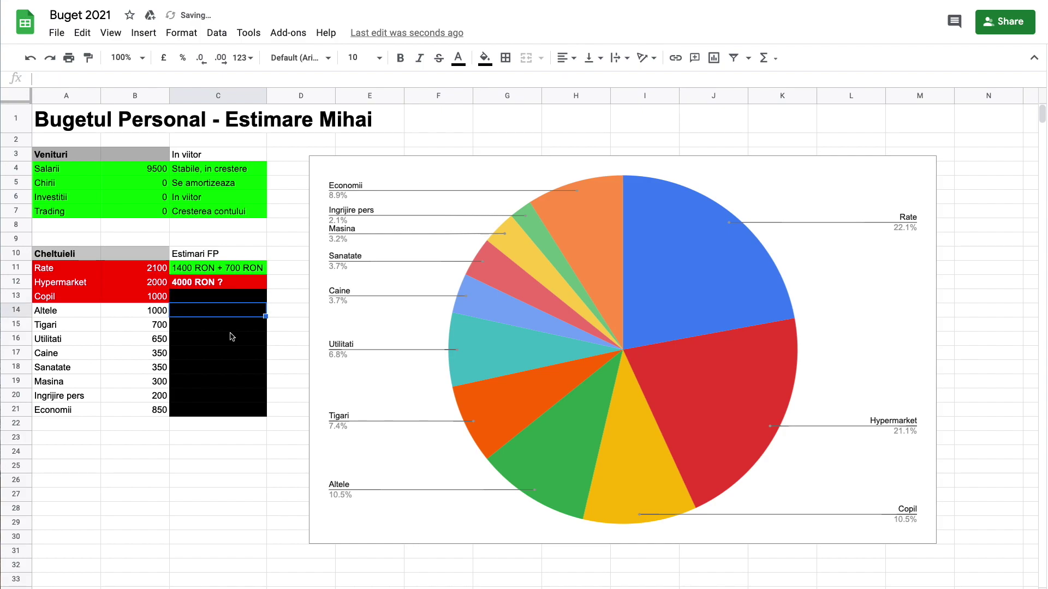
{"action": "left_click", "coordinate": [224, 298]}
{"action": "left_click", "coordinate": [484, 58]}
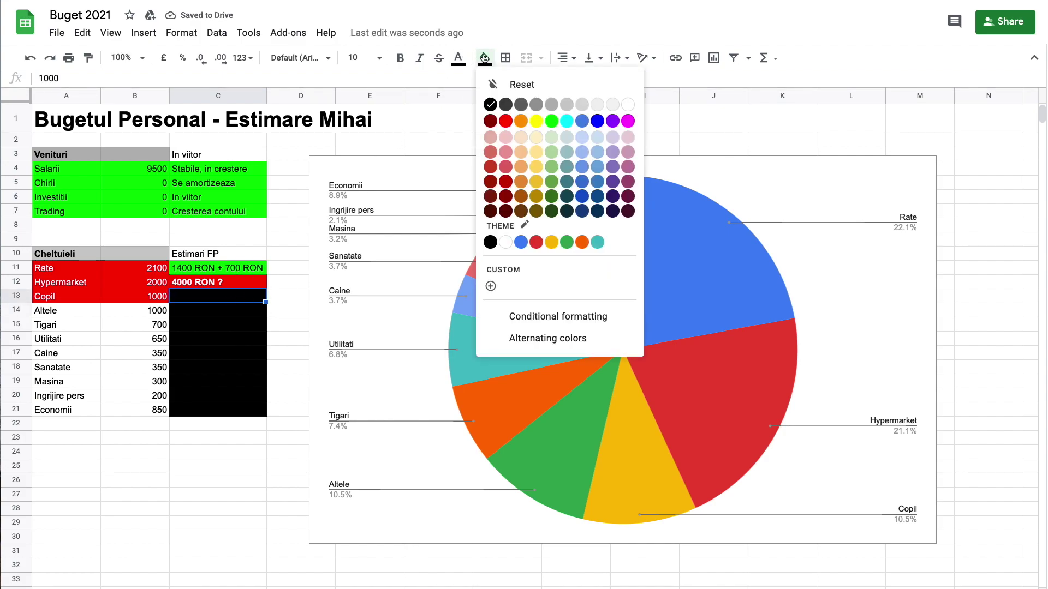
{"action": "left_click", "coordinate": [551, 121]}
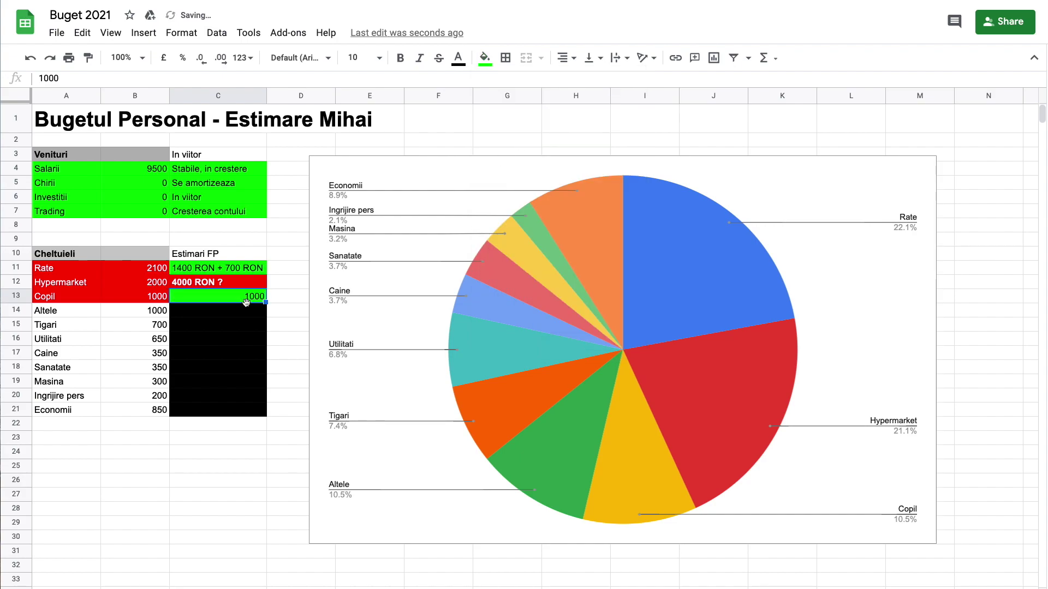
{"action": "left_click", "coordinate": [122, 82]}
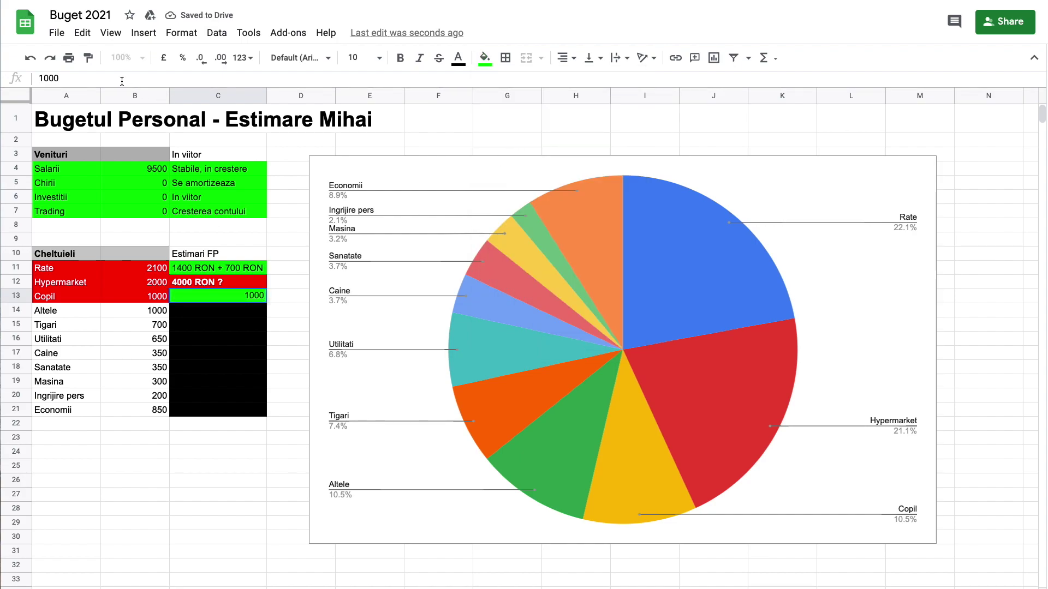
{"action": "type", "text": "RON"}
{"action": "key", "text": "Return"}
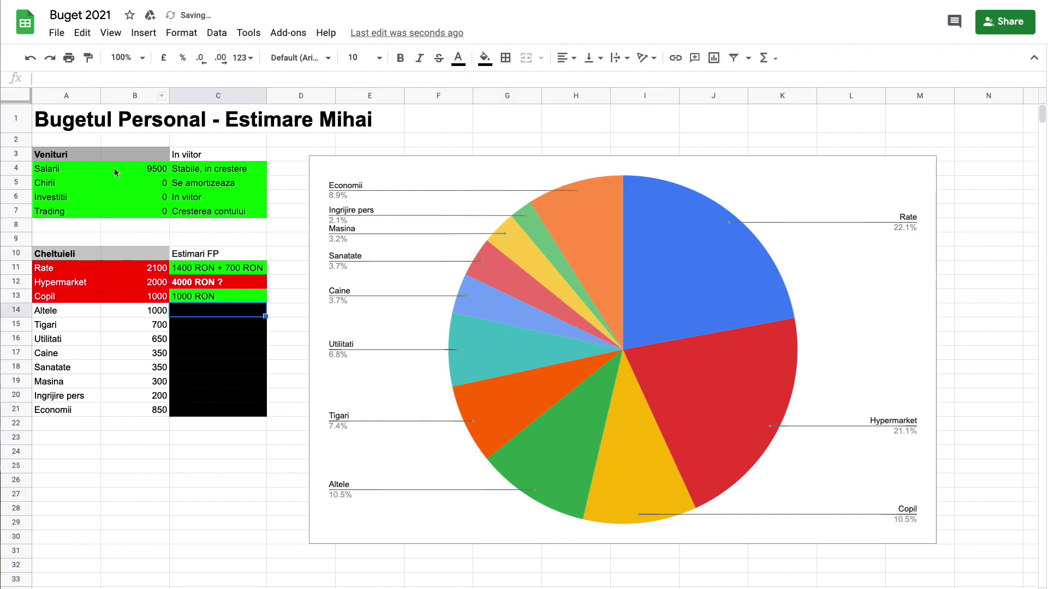
Step: Compare the Copil estimate in C13 with the Copil slice of the pie chart
{"action": "left_click", "coordinate": [235, 297]}
{"action": "left_click", "coordinate": [292, 299]}
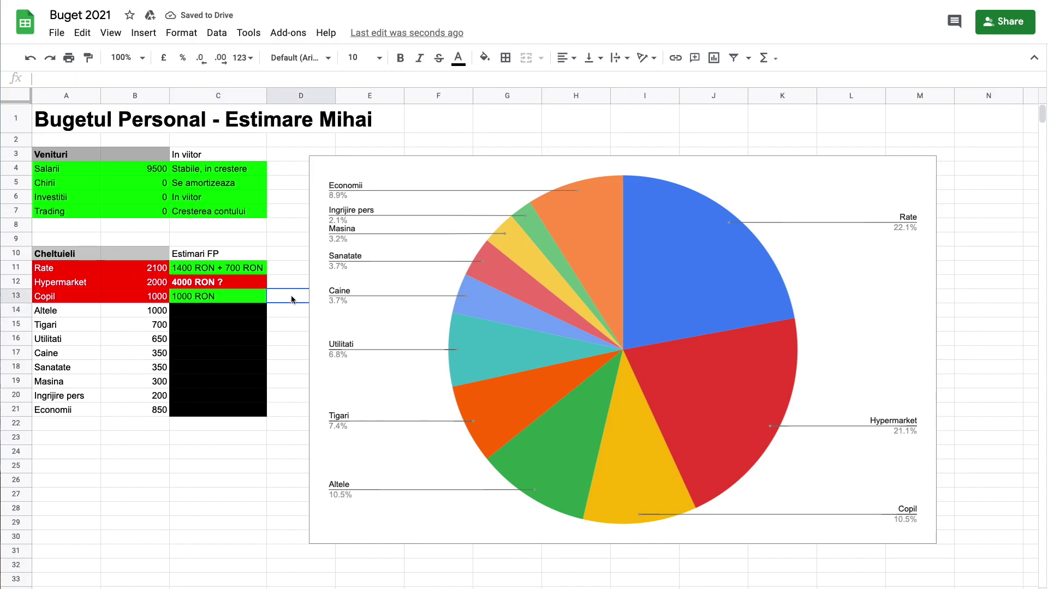
{"action": "left_click", "coordinate": [214, 293]}
{"action": "left_click", "coordinate": [640, 431]}
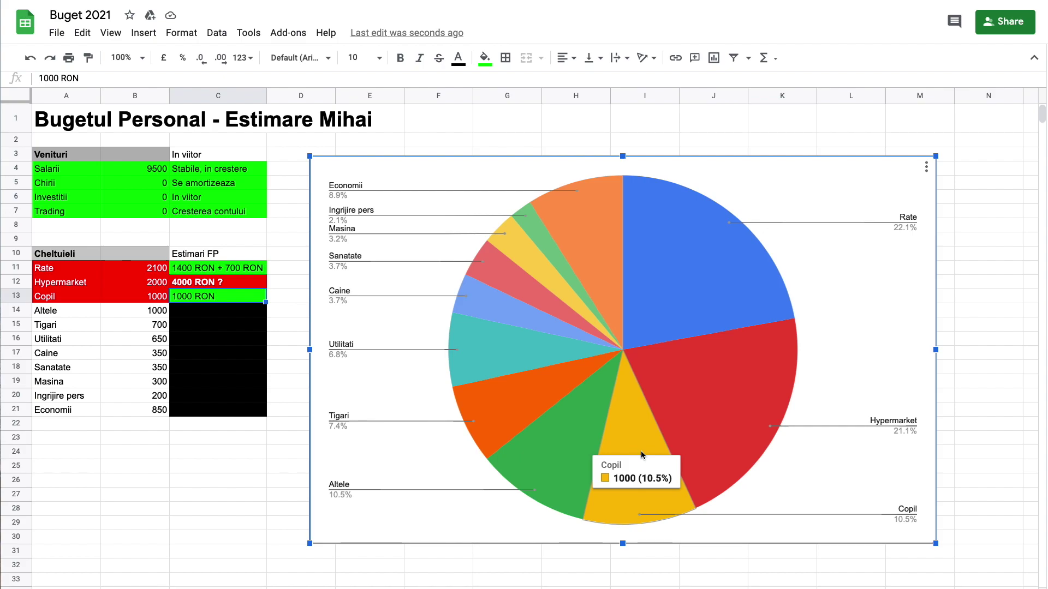
Step: Fill the Altele cells A14:B14 with red and set their text colour to white
{"action": "left_click", "coordinate": [69, 312]}
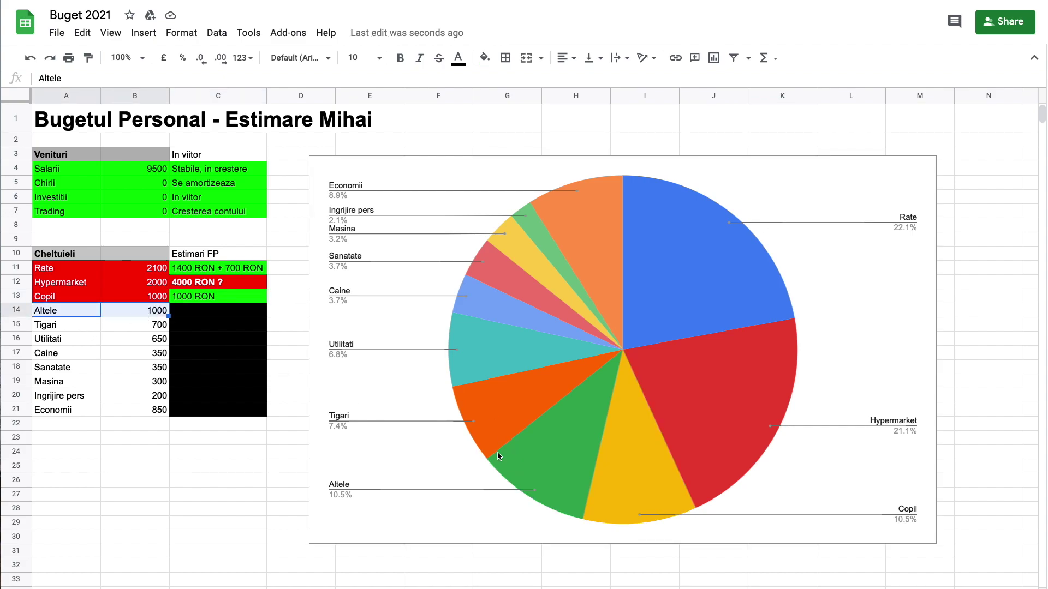
{"action": "left_click", "coordinate": [538, 453]}
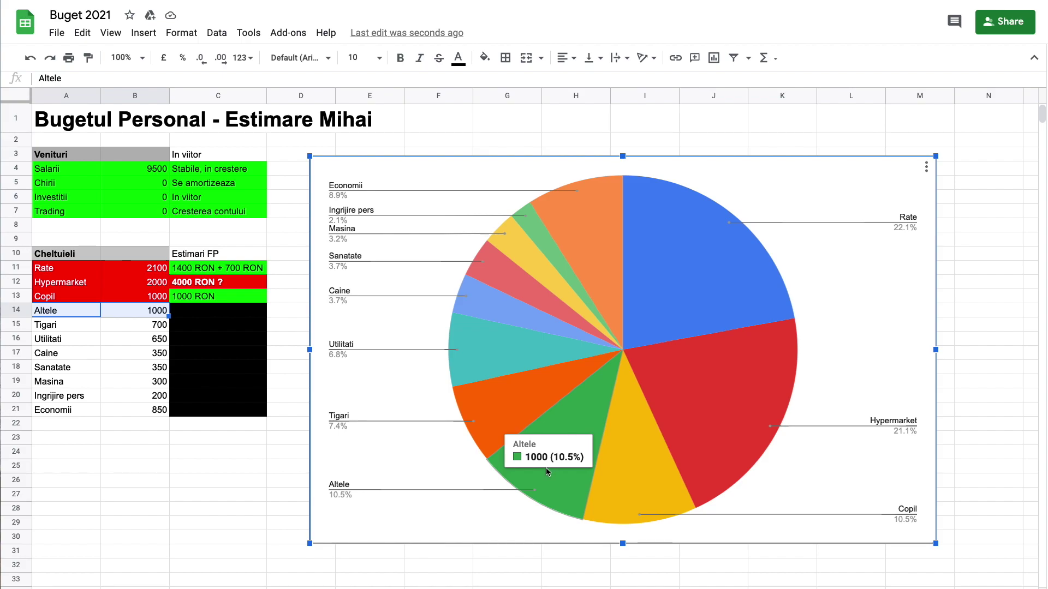
{"action": "left_click", "coordinate": [484, 57]}
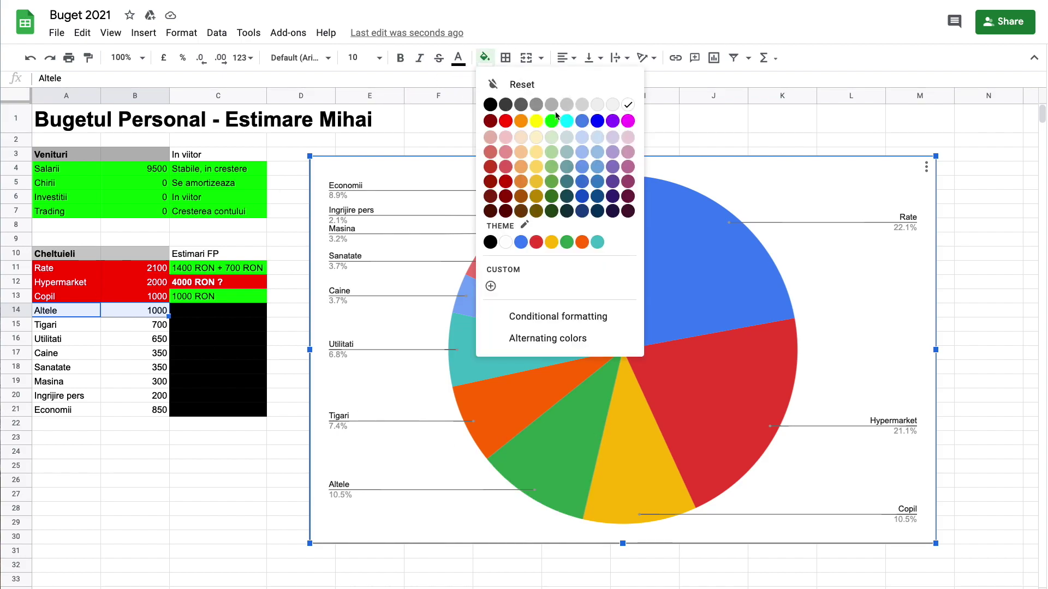
{"action": "left_click", "coordinate": [505, 121]}
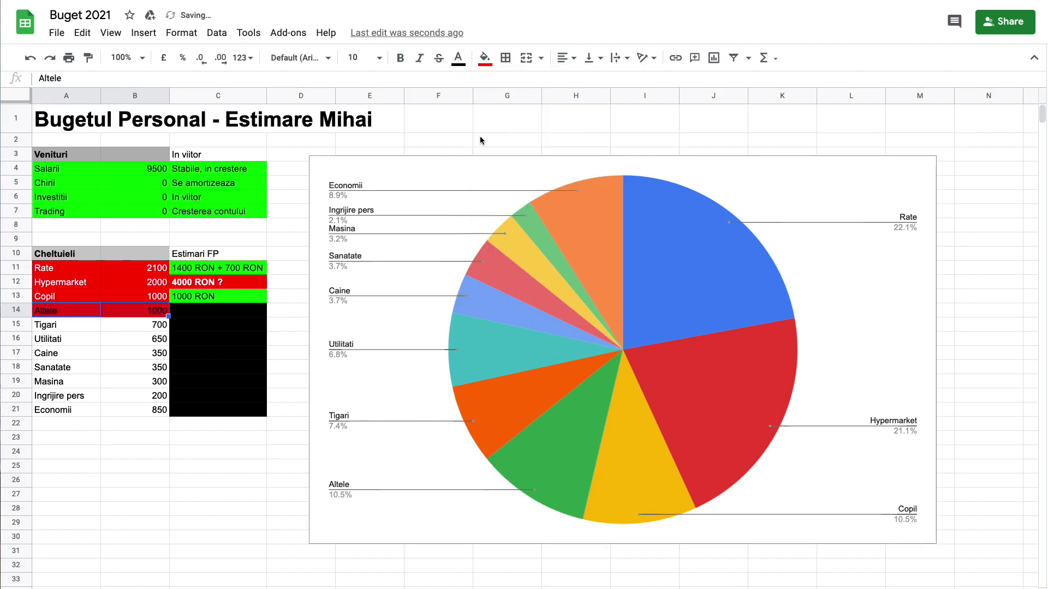
{"action": "left_click", "coordinate": [459, 59]}
{"action": "left_click", "coordinate": [606, 105]}
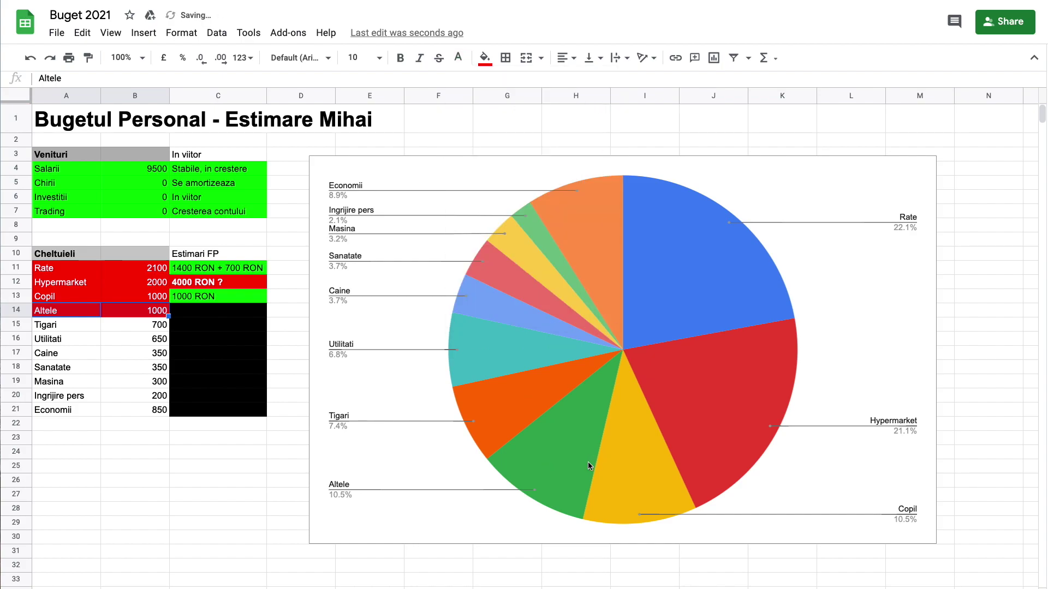
Step: Give the Altele estimate cell C14 white text and a red fill, and enter "???" in it
{"action": "left_click", "coordinate": [553, 452]}
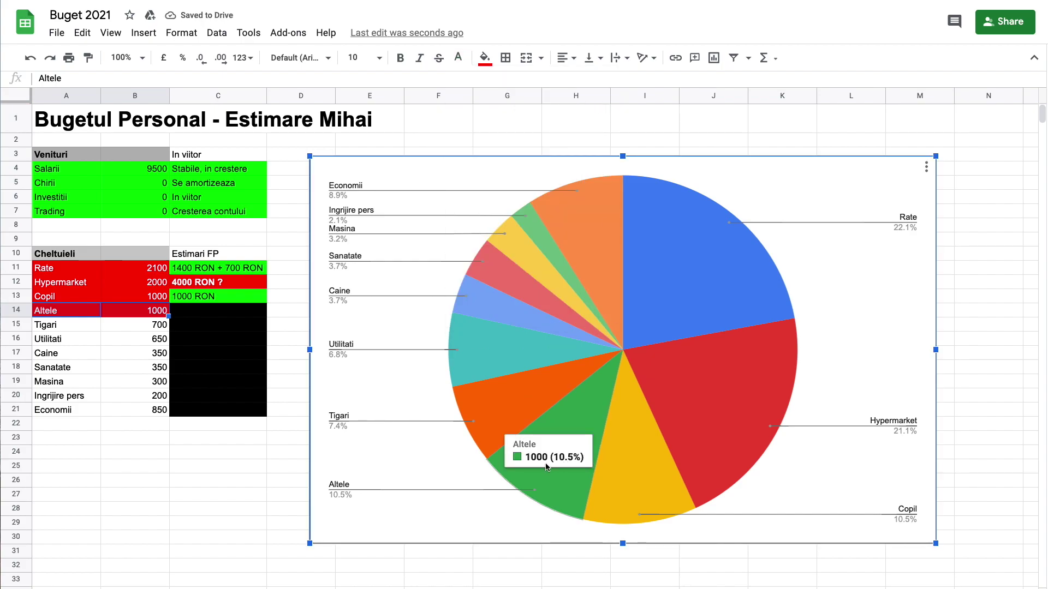
{"action": "left_click", "coordinate": [211, 316]}
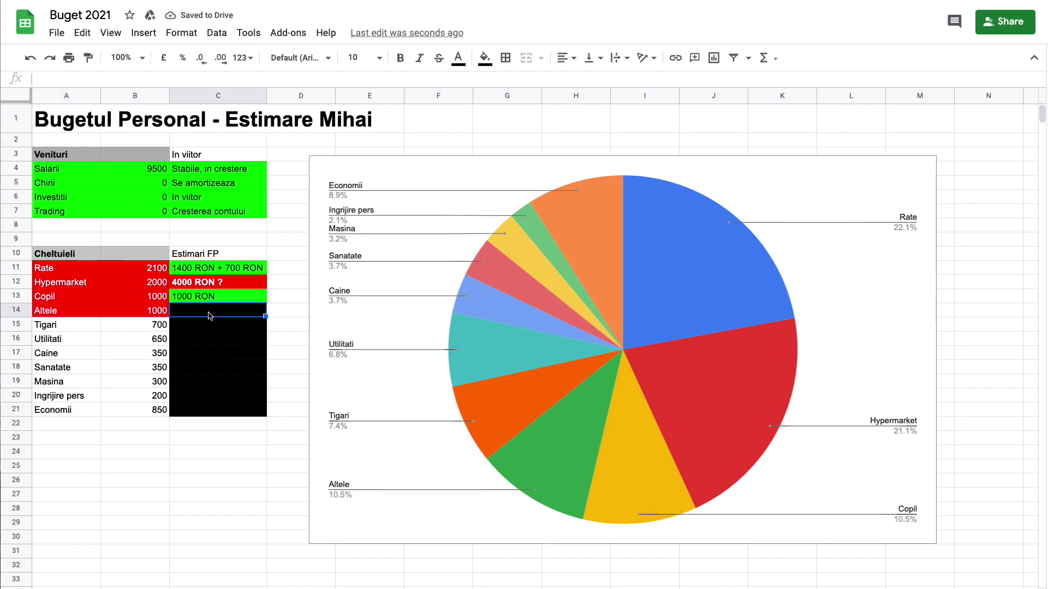
{"action": "left_click", "coordinate": [458, 57]}
{"action": "left_click", "coordinate": [602, 104]}
{"action": "left_click", "coordinate": [484, 57]}
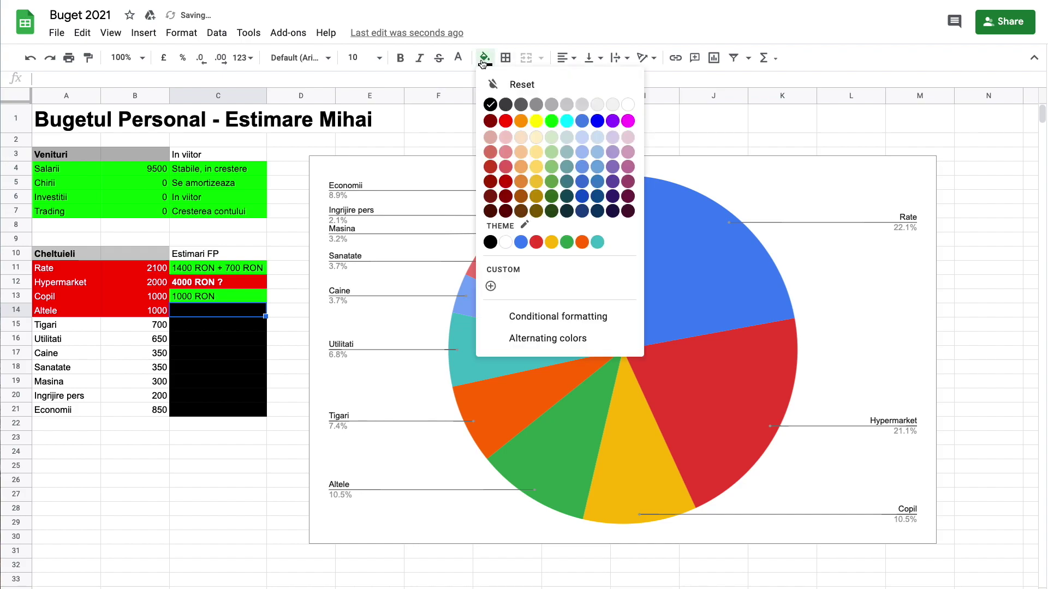
{"action": "left_click", "coordinate": [503, 122]}
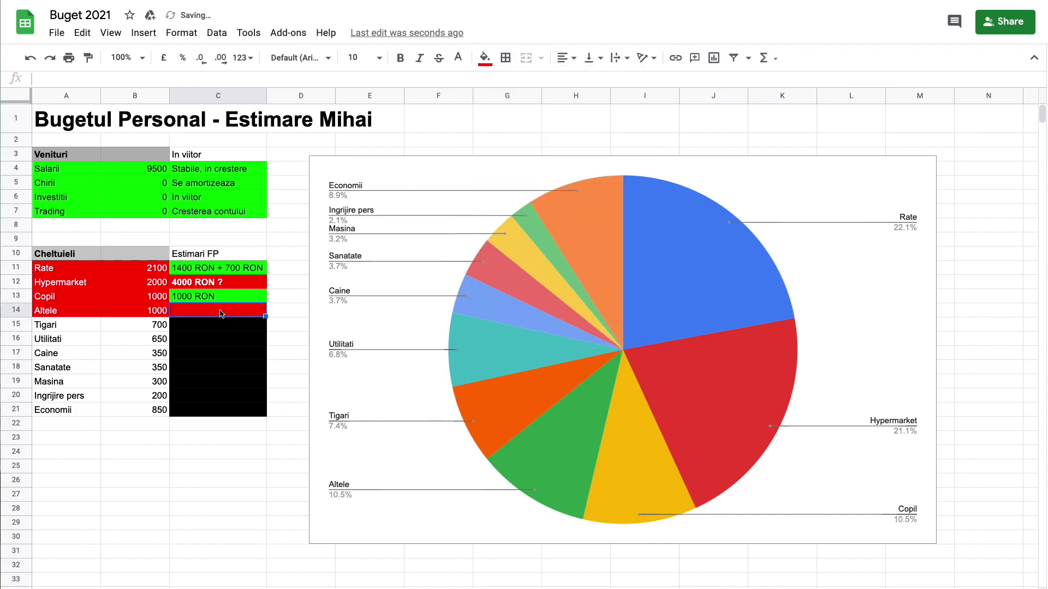
{"action": "type", "text": "???"}
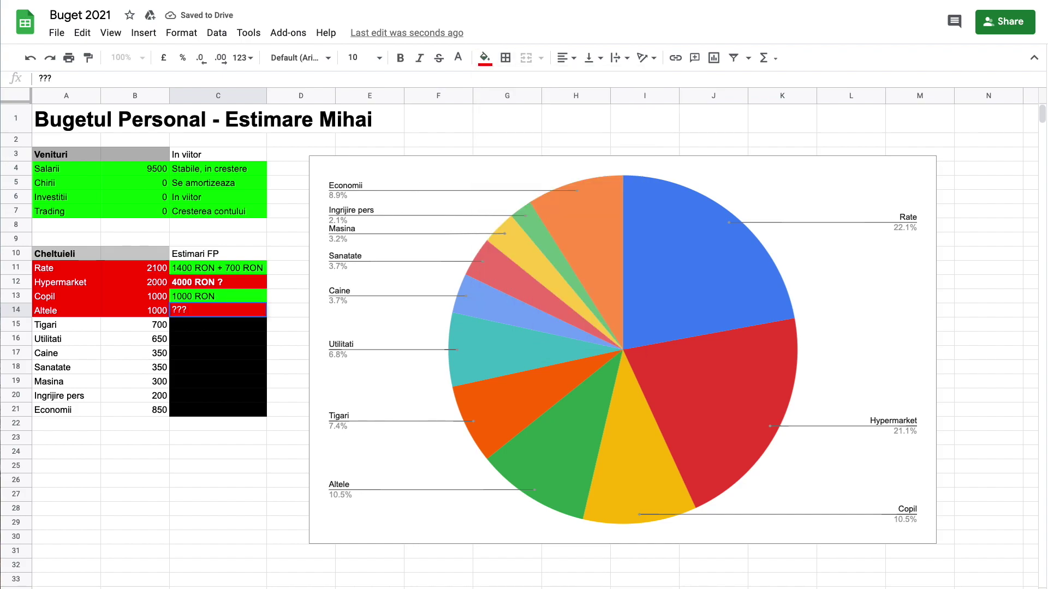
{"action": "key", "text": "Return"}
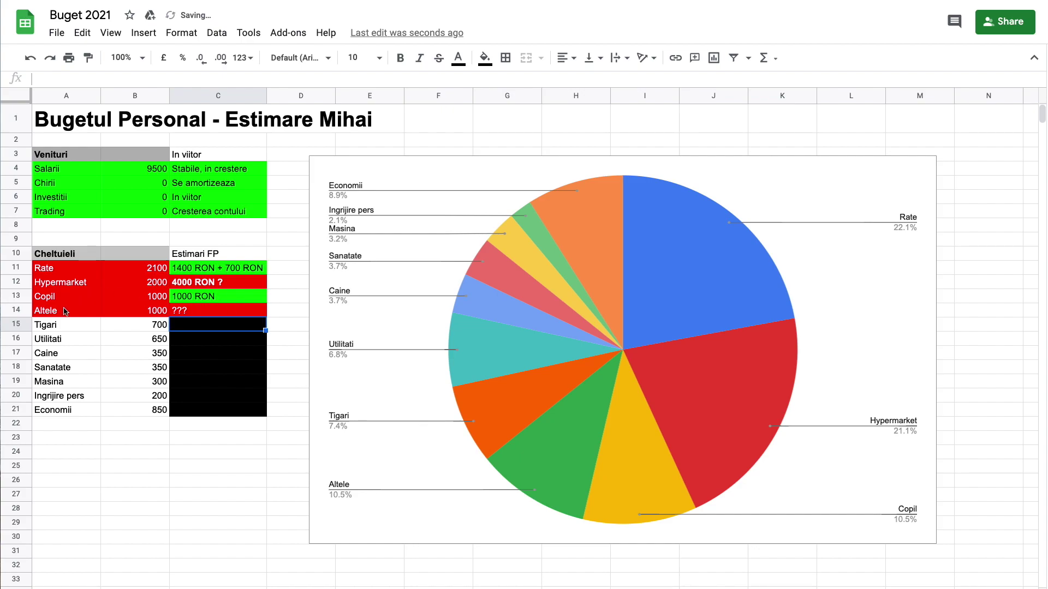
Step: Compare the Altele amount and estimate in row 14 with the neighbouring expenses and the Altele slice of the pie chart
{"action": "left_click", "coordinate": [65, 311]}
{"action": "left_click", "coordinate": [81, 281]}
{"action": "left_click", "coordinate": [66, 300]}
{"action": "left_click_drag", "start_coordinate": [66, 313], "coordinate": [216, 319]}
{"action": "left_click", "coordinate": [576, 446]}
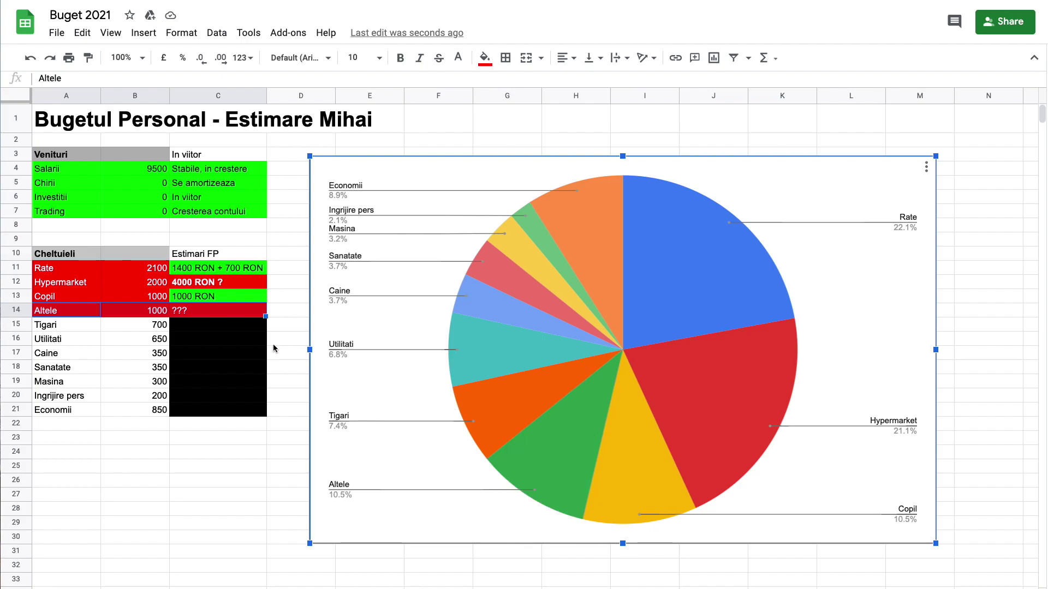
{"action": "left_click", "coordinate": [138, 315]}
{"action": "left_click", "coordinate": [209, 315]}
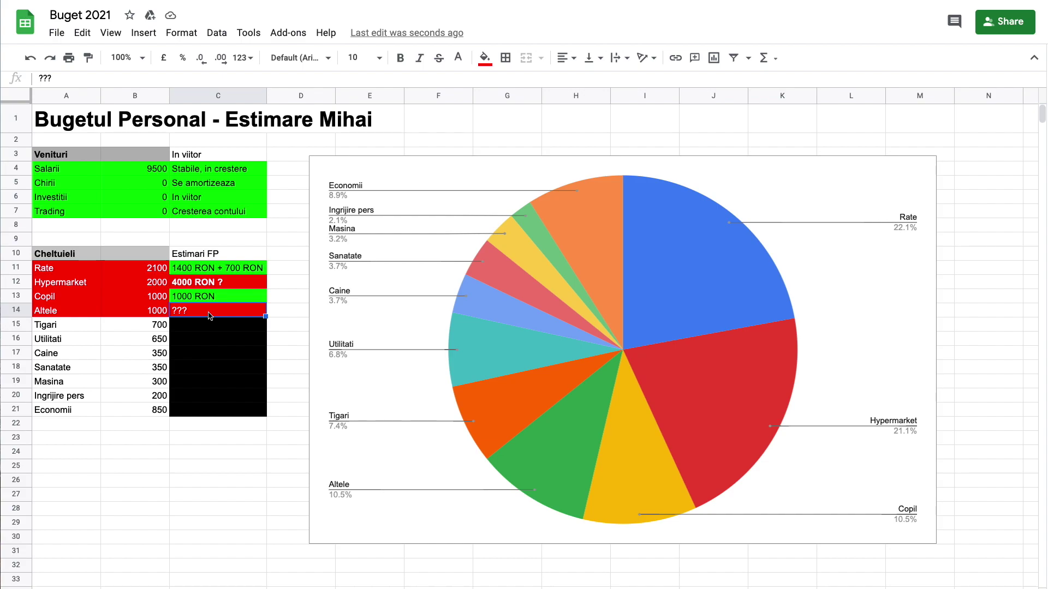
{"action": "left_click", "coordinate": [53, 312], "text": "shift"}
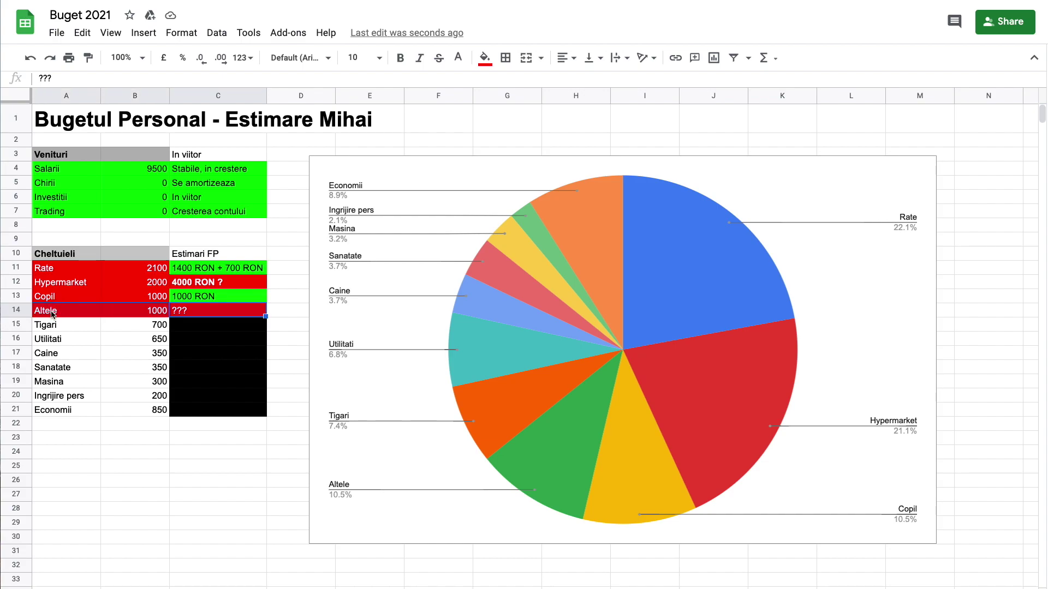
{"action": "left_click", "coordinate": [53, 315]}
{"action": "left_click", "coordinate": [556, 466]}
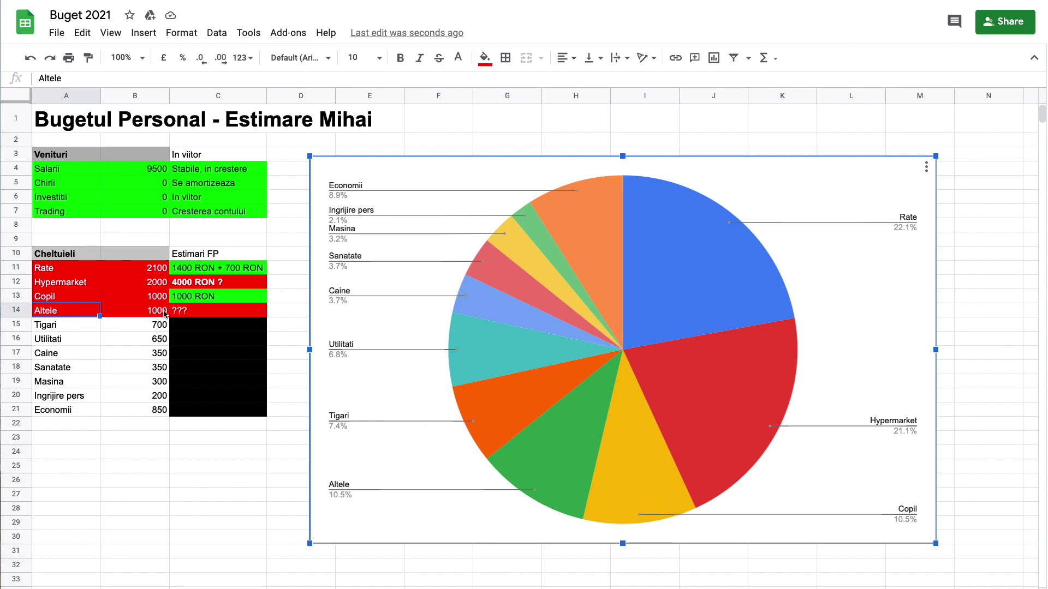
{"action": "left_click", "coordinate": [194, 315]}
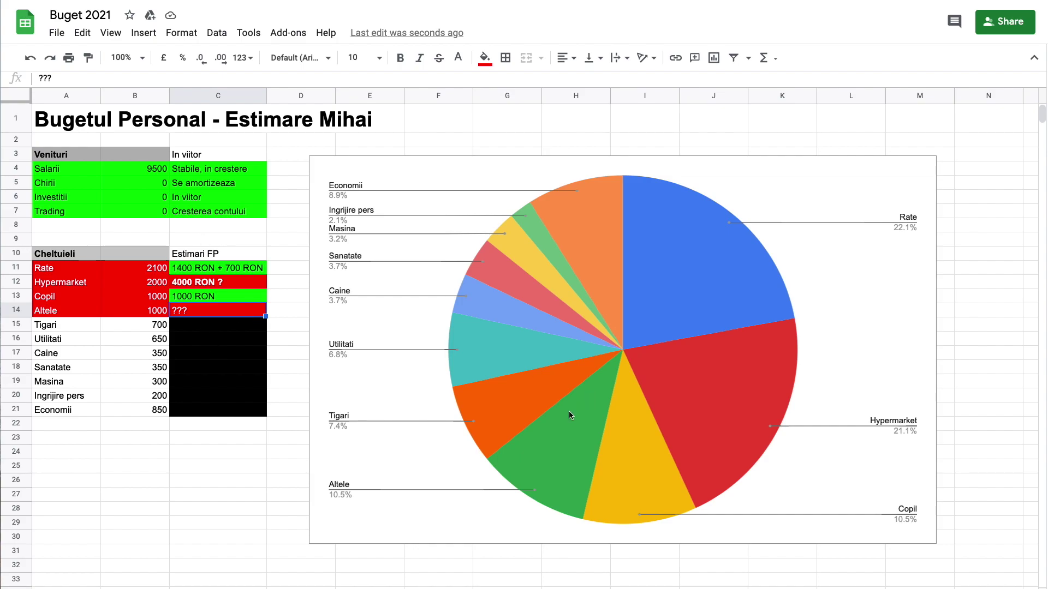
Step: Fill the Tigari cells A15:B15 with red and set their text colour to white
{"action": "left_click", "coordinate": [527, 393]}
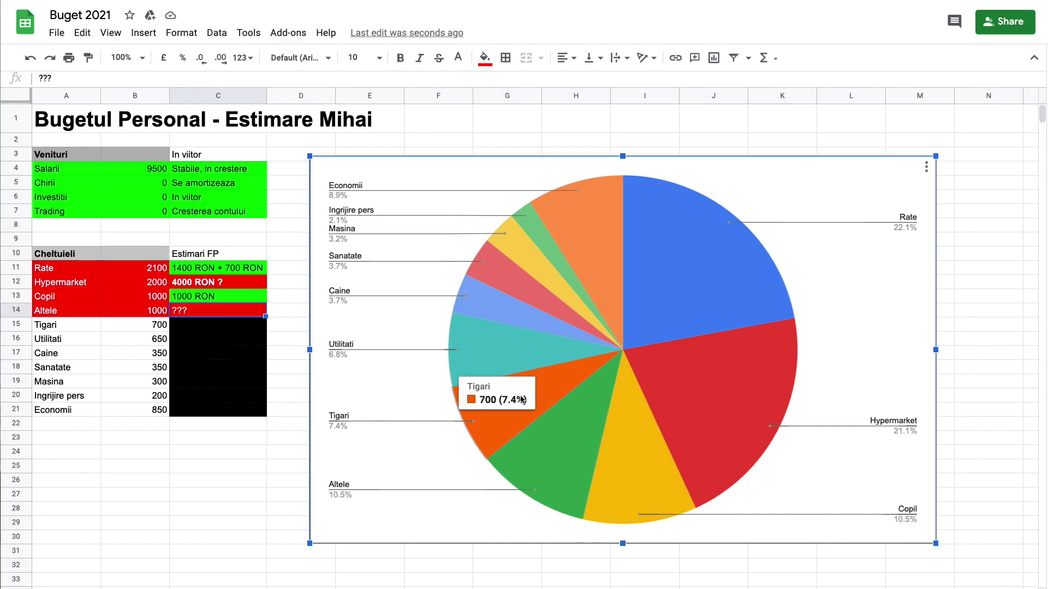
{"action": "left_click_drag", "start_coordinate": [66, 324], "coordinate": [141, 326]}
{"action": "left_click", "coordinate": [508, 412]}
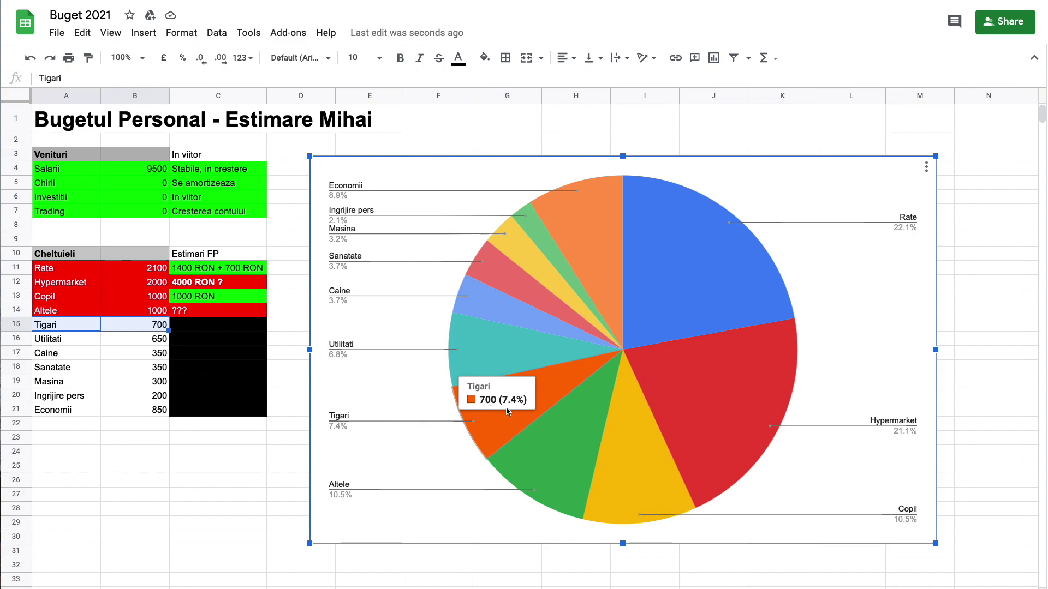
{"action": "left_click", "coordinate": [484, 57]}
{"action": "left_click", "coordinate": [506, 121]}
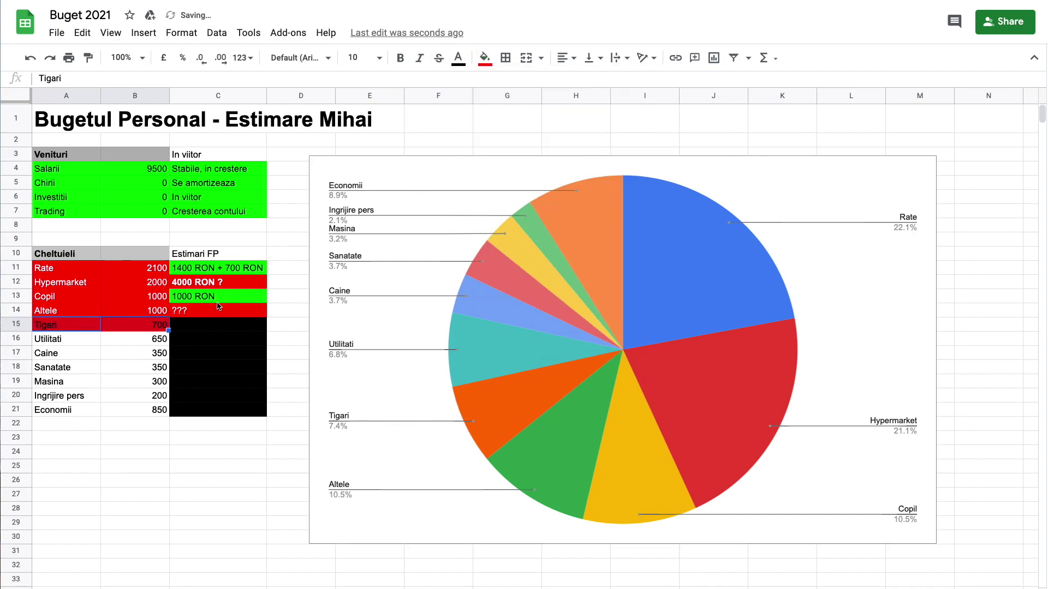
{"action": "left_click", "coordinate": [458, 57]}
{"action": "left_click", "coordinate": [601, 103]}
Step: Enter 700 in the Tigari estimate cell C15 and fill the cell with bright green
{"action": "left_click", "coordinate": [188, 327]}
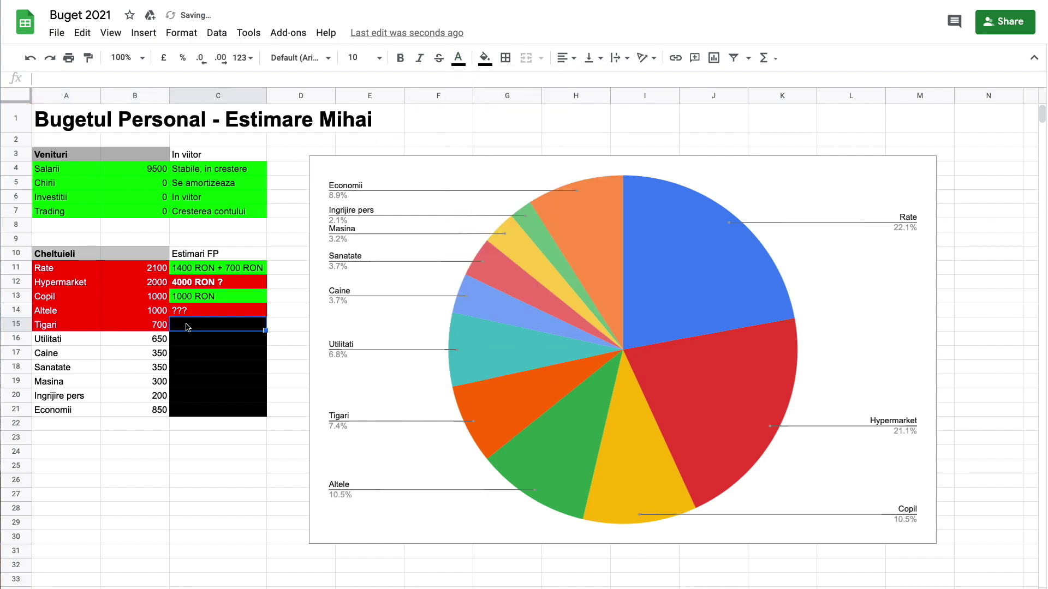
{"action": "key", "text": "Left"}
{"action": "key", "text": "Down"}
{"action": "key", "text": "Right"}
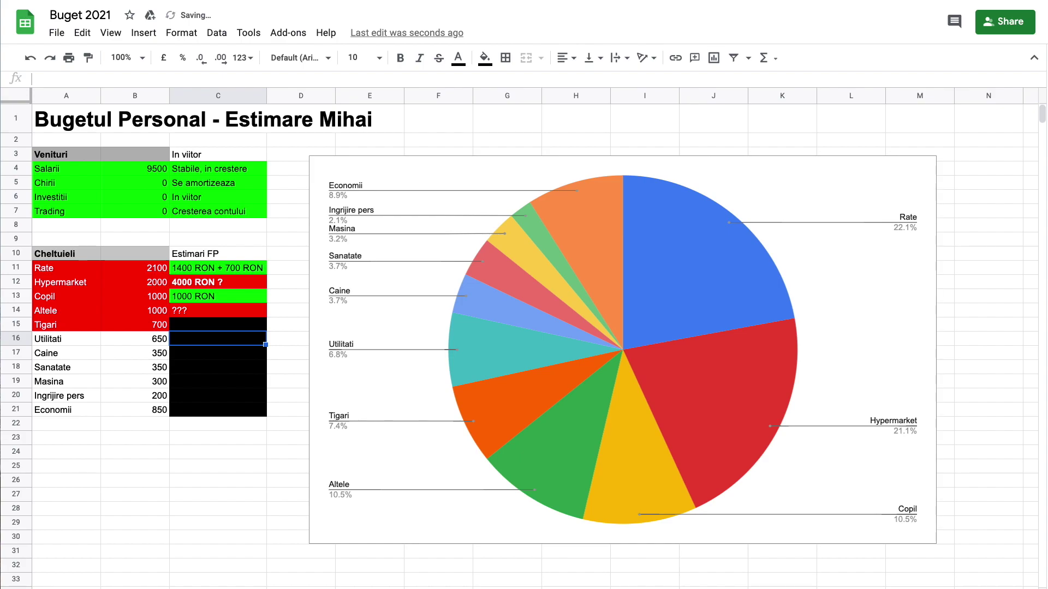
{"action": "left_click", "coordinate": [200, 323]}
{"action": "left_click", "coordinate": [484, 58]}
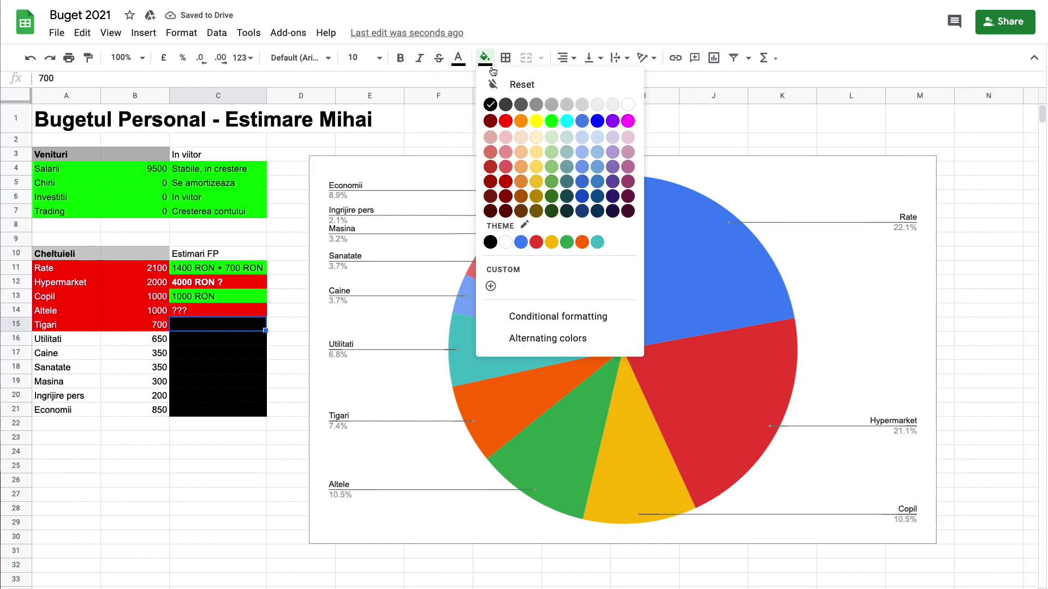
{"action": "left_click", "coordinate": [551, 121]}
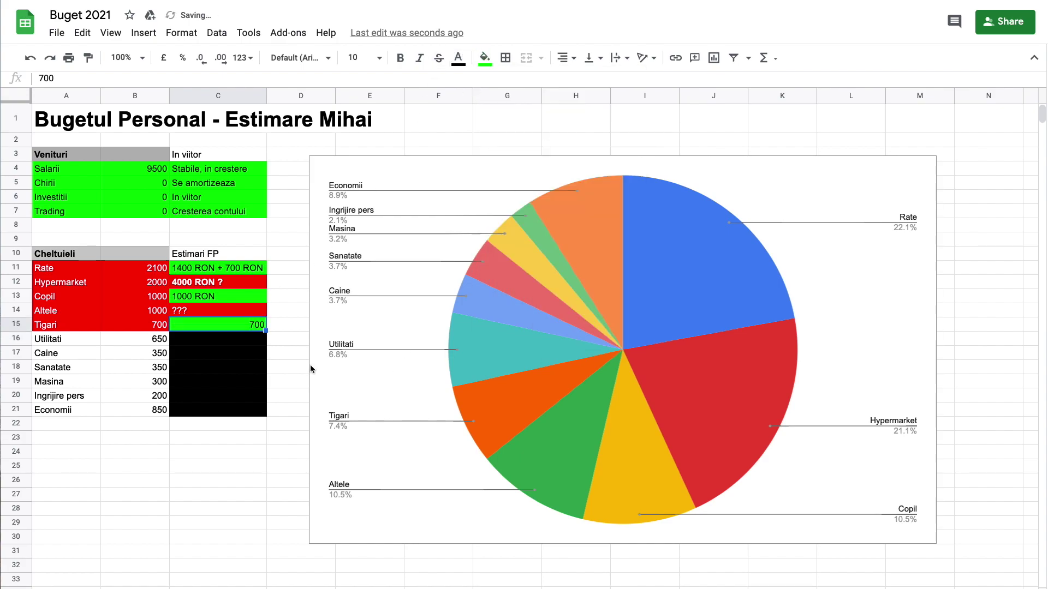
Step: Add the currency to the Tigari estimate in C15 so it reads "700 RON"
{"action": "double_click", "coordinate": [218, 325]}
{"action": "type", "text": "RON"}
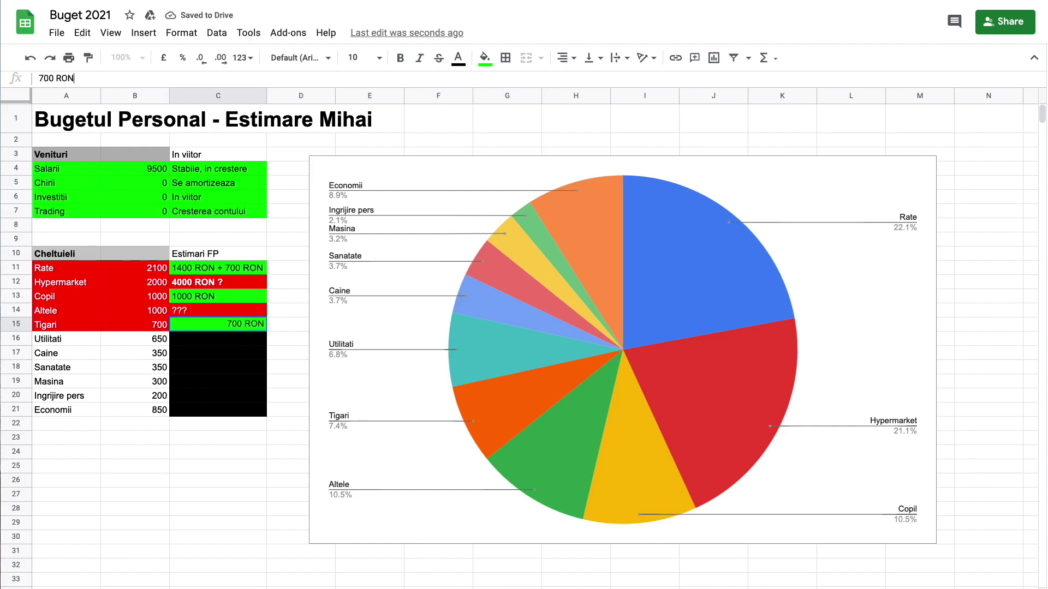
{"action": "key", "text": "Return"}
{"action": "left_click", "coordinate": [218, 324]}
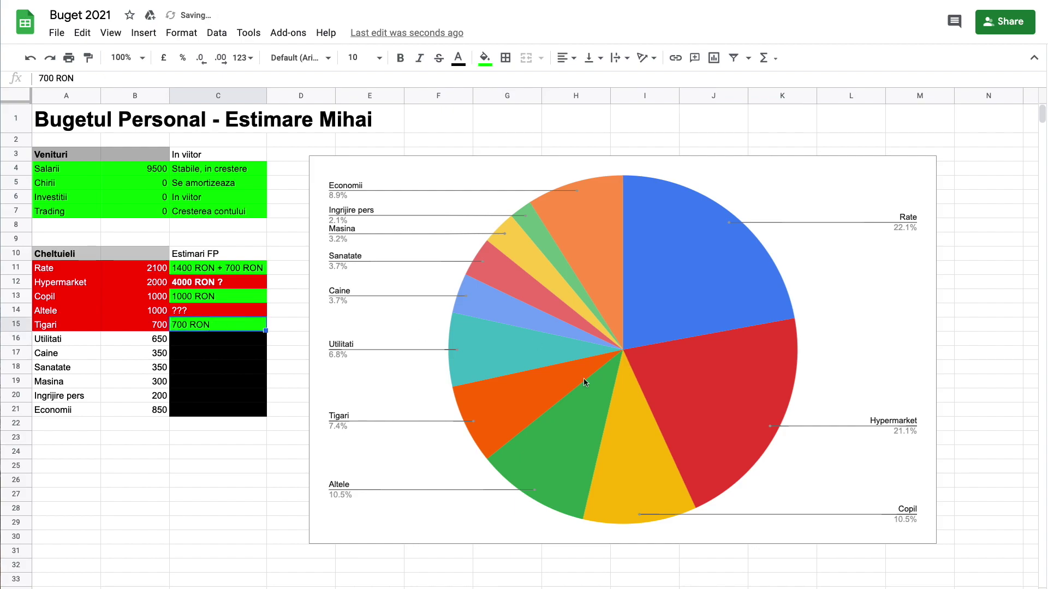
Step: Extend the Tigari estimate in C15 to read "700 RON / 0 in viitor"
{"action": "left_click", "coordinate": [525, 381]}
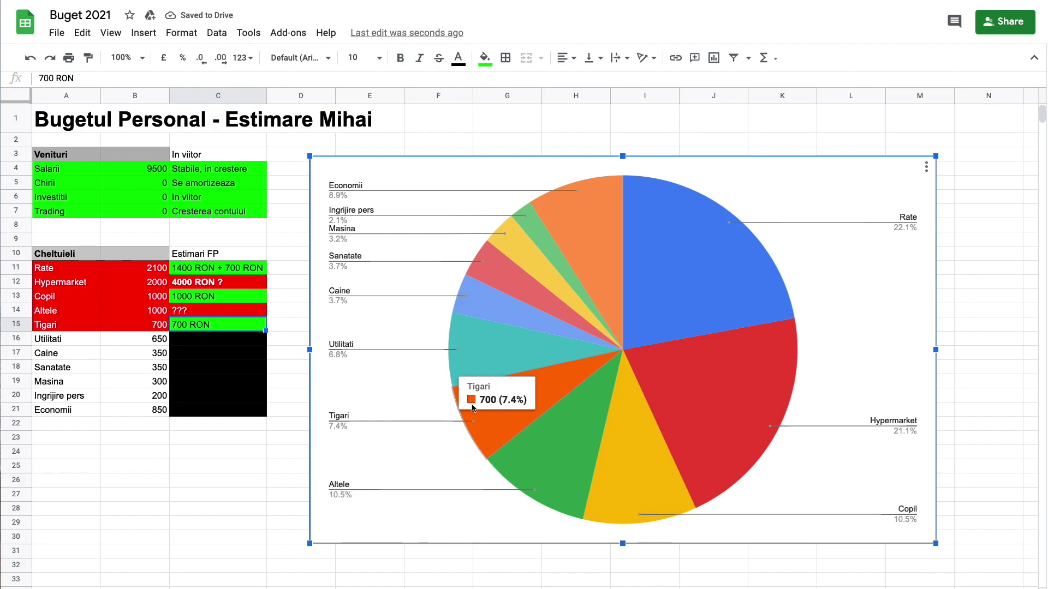
{"action": "left_click", "coordinate": [231, 331]}
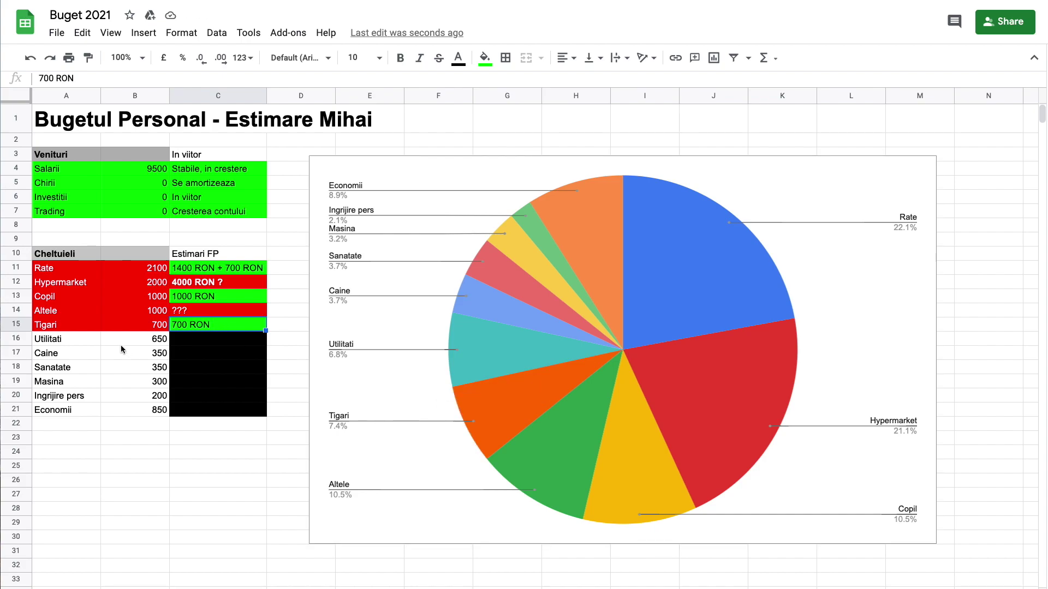
{"action": "left_click", "coordinate": [280, 326]}
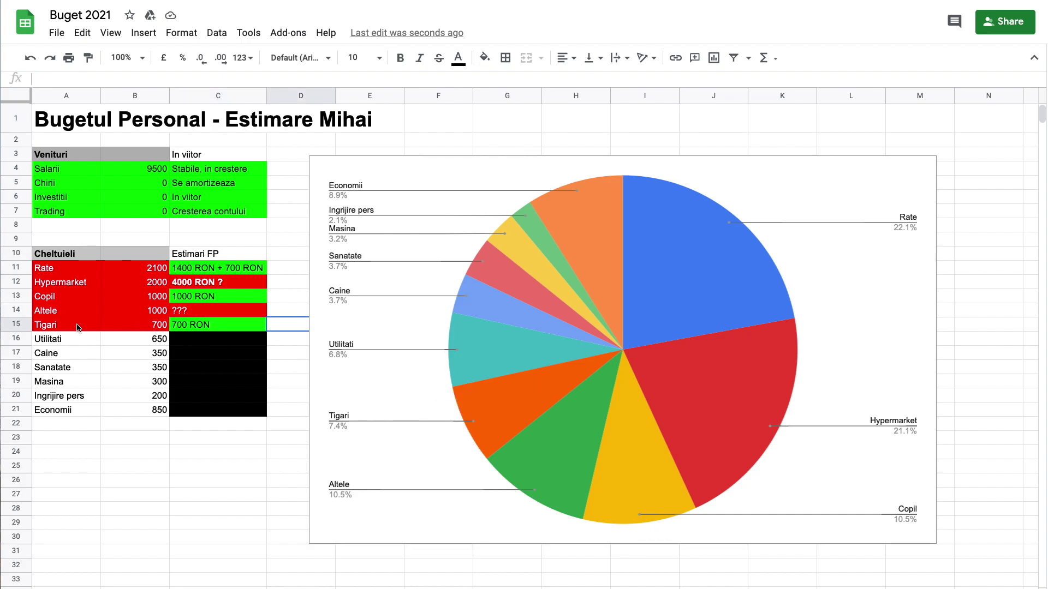
{"action": "left_click_drag", "start_coordinate": [78, 327], "coordinate": [235, 329]}
{"action": "left_click", "coordinate": [234, 327]}
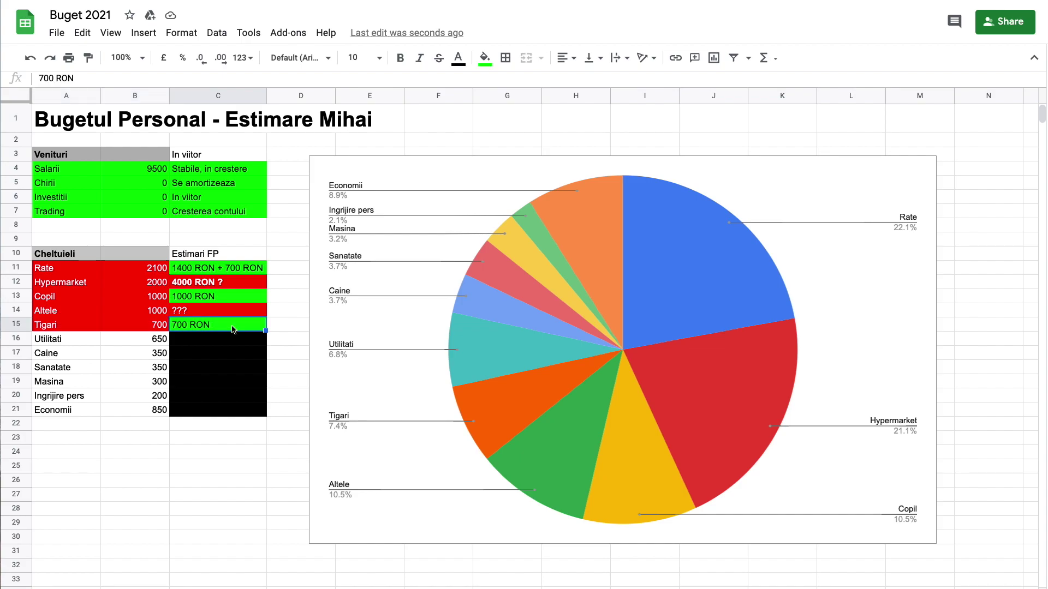
{"action": "left_click", "coordinate": [102, 79]}
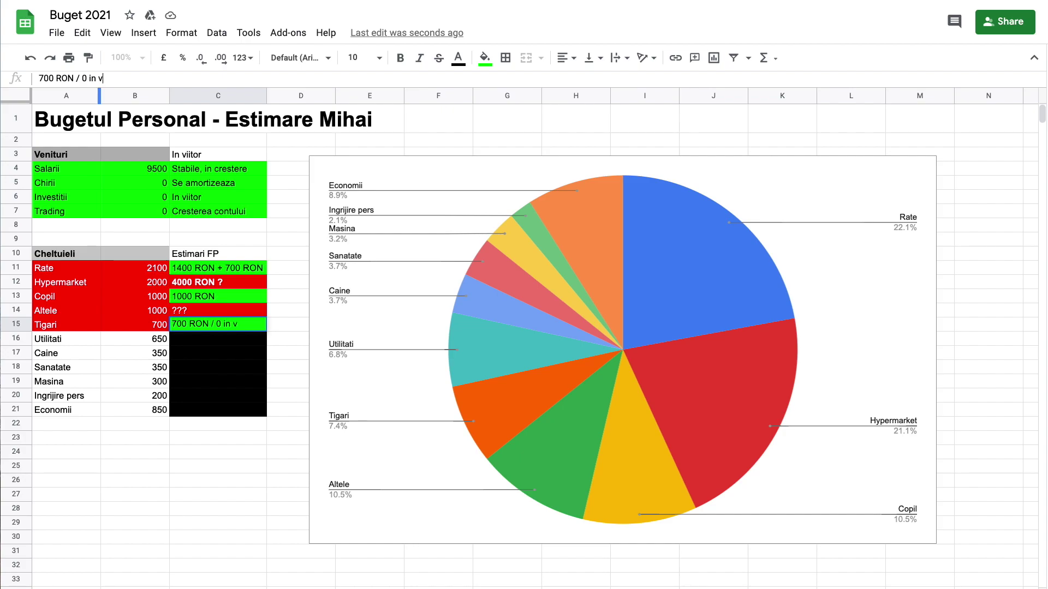
{"action": "type", "text": "/ 0 in viitor"}
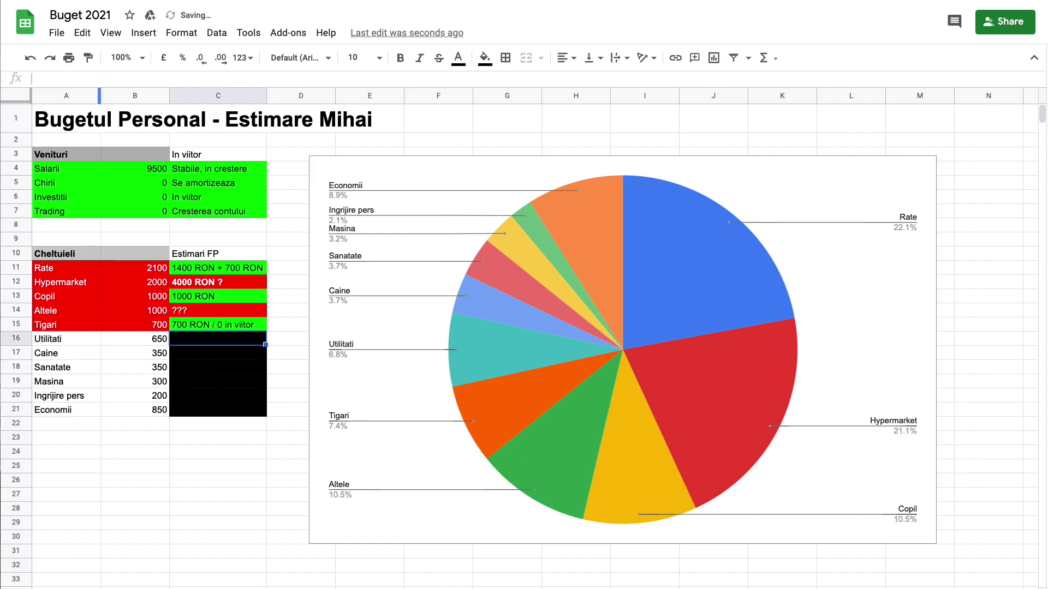
Step: Compare the Tigari estimate in C15 with the Tigari, Altele and Rate slices of the pie chart
{"action": "left_click", "coordinate": [225, 326]}
{"action": "left_click", "coordinate": [515, 401]}
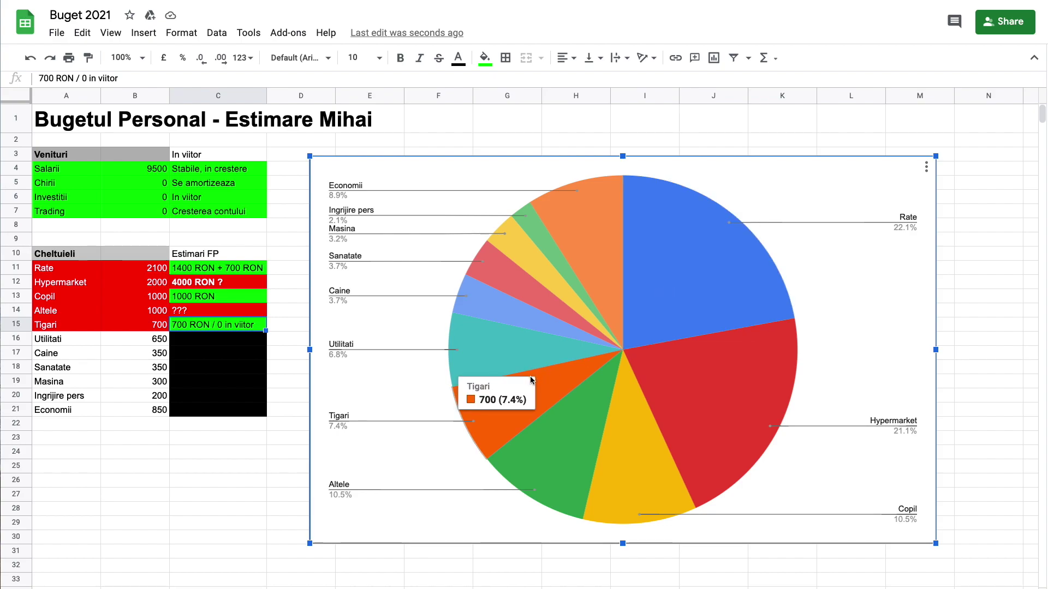
{"action": "mouse_move", "coordinate": [480, 400]}
{"action": "mouse_move", "coordinate": [533, 425]}
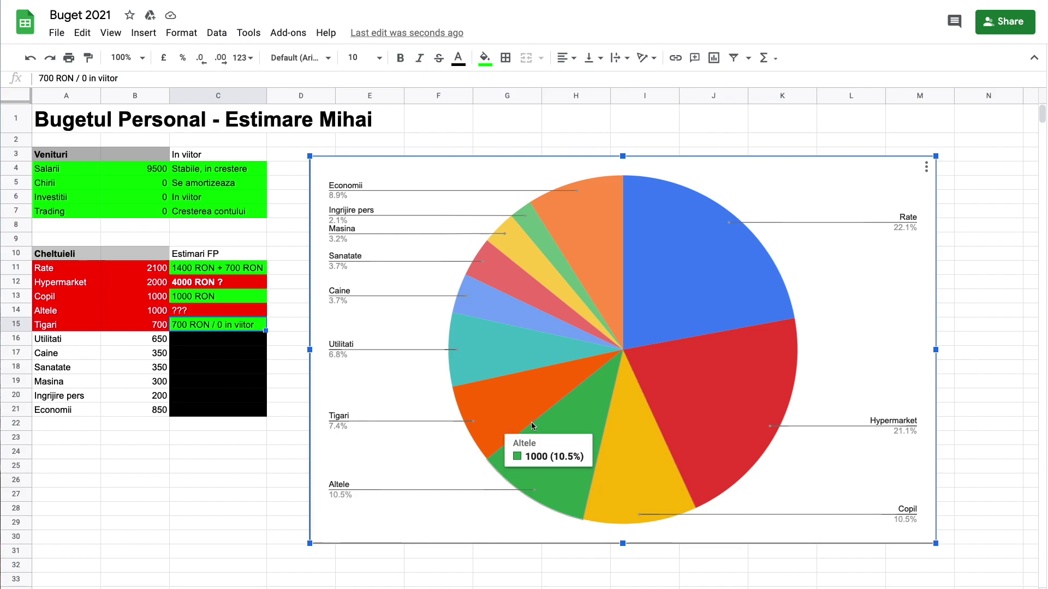
{"action": "mouse_move", "coordinate": [717, 276]}
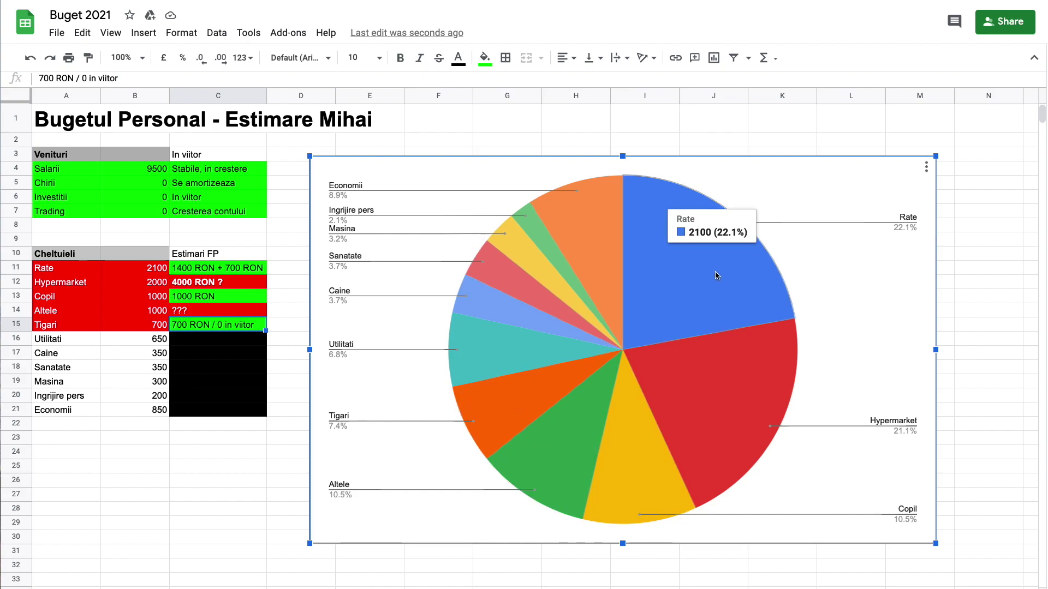
{"action": "mouse_move", "coordinate": [577, 416]}
{"action": "mouse_move", "coordinate": [525, 401]}
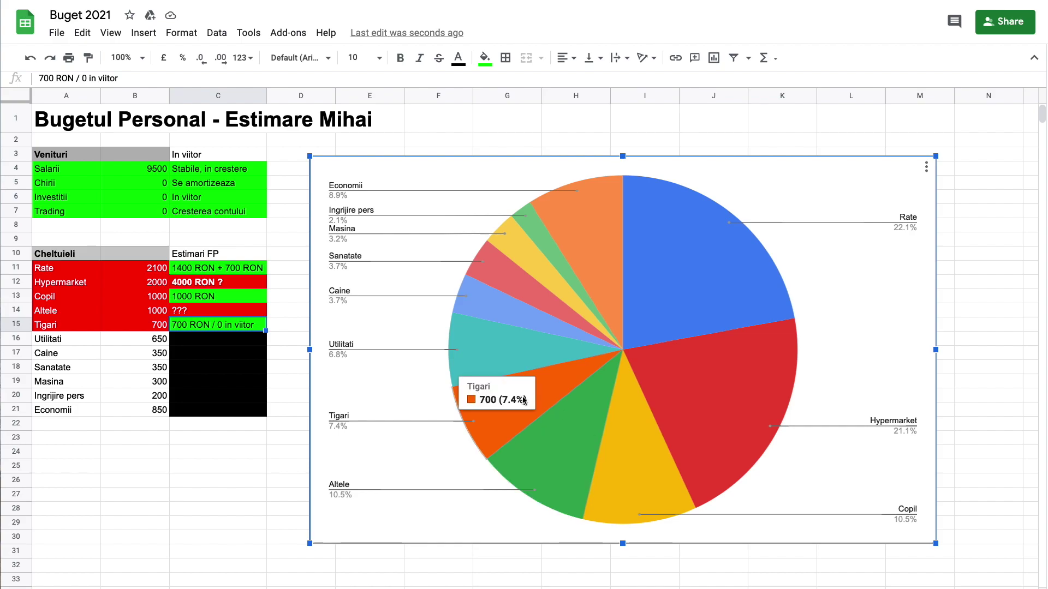
Step: Fill the Utilitati cells A16:B16 with red and set their text colour to white
{"action": "left_click_drag", "start_coordinate": [63, 340], "coordinate": [162, 339]}
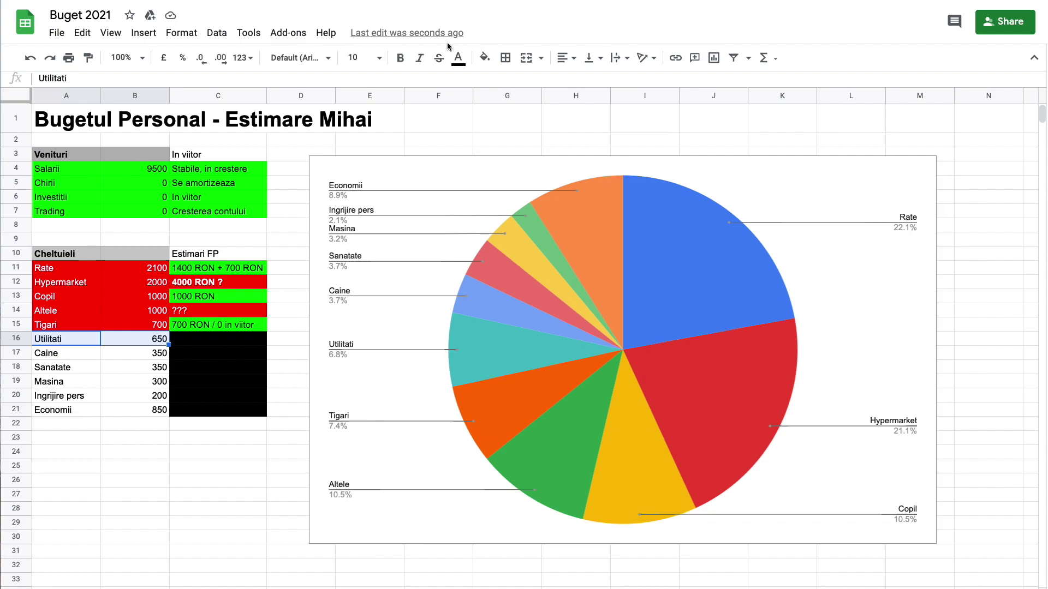
{"action": "left_click", "coordinate": [483, 57]}
{"action": "left_click", "coordinate": [500, 114]}
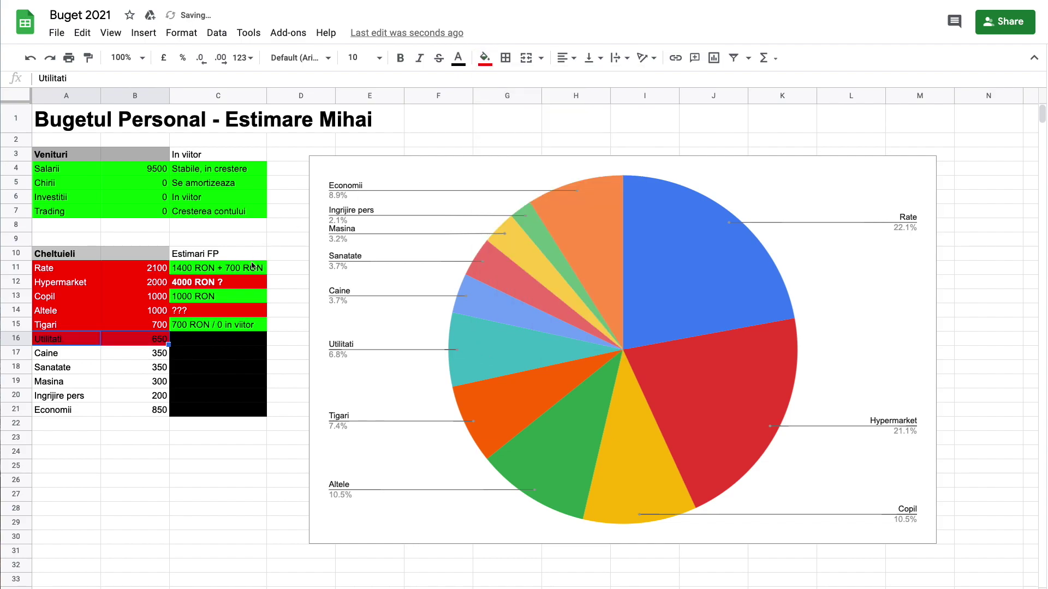
{"action": "left_click", "coordinate": [458, 58]}
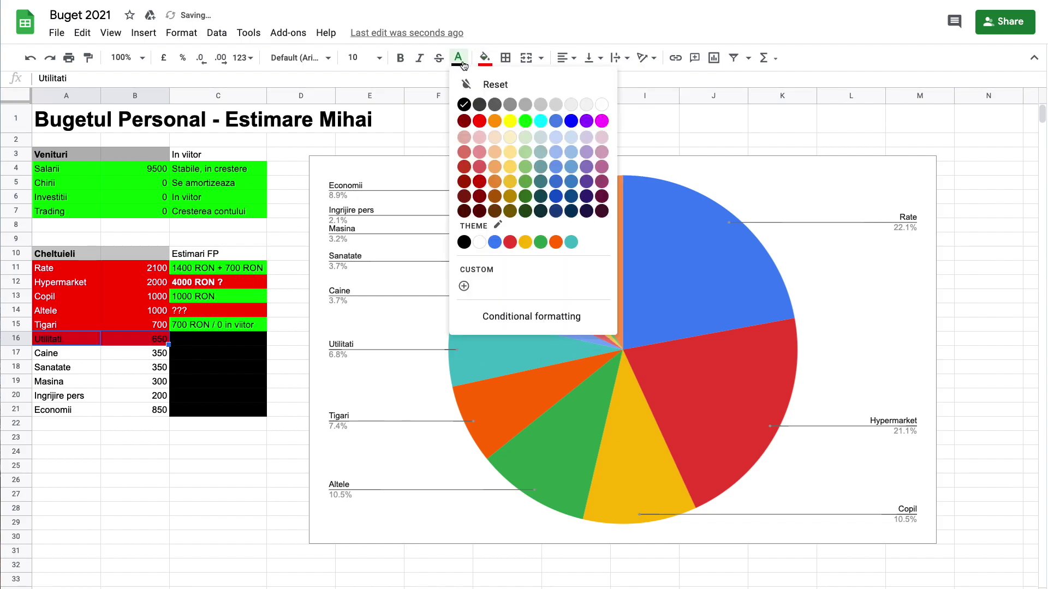
{"action": "left_click", "coordinate": [602, 100]}
{"action": "left_click_drag", "start_coordinate": [87, 334], "coordinate": [153, 348]}
Step: Enter "600 RON" in the Utilitati estimate cell C16 and fill the cell with bright green
{"action": "left_click", "coordinate": [220, 345]}
{"action": "key", "text": "Return"}
{"action": "key", "text": "Return"}
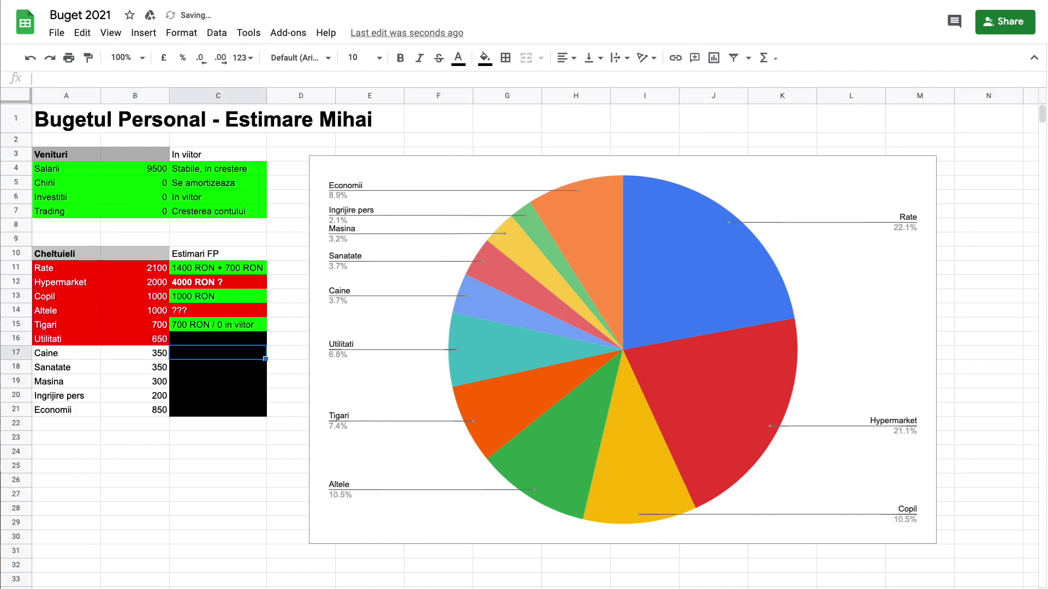
{"action": "left_click", "coordinate": [218, 339]}
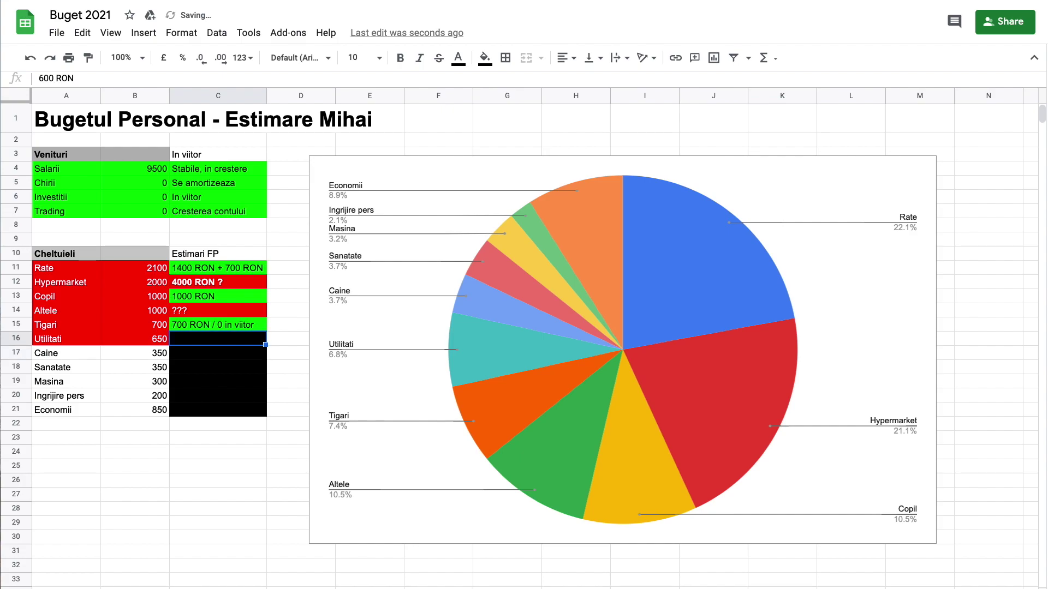
{"action": "left_click", "coordinate": [486, 60]}
{"action": "left_click", "coordinate": [554, 123]}
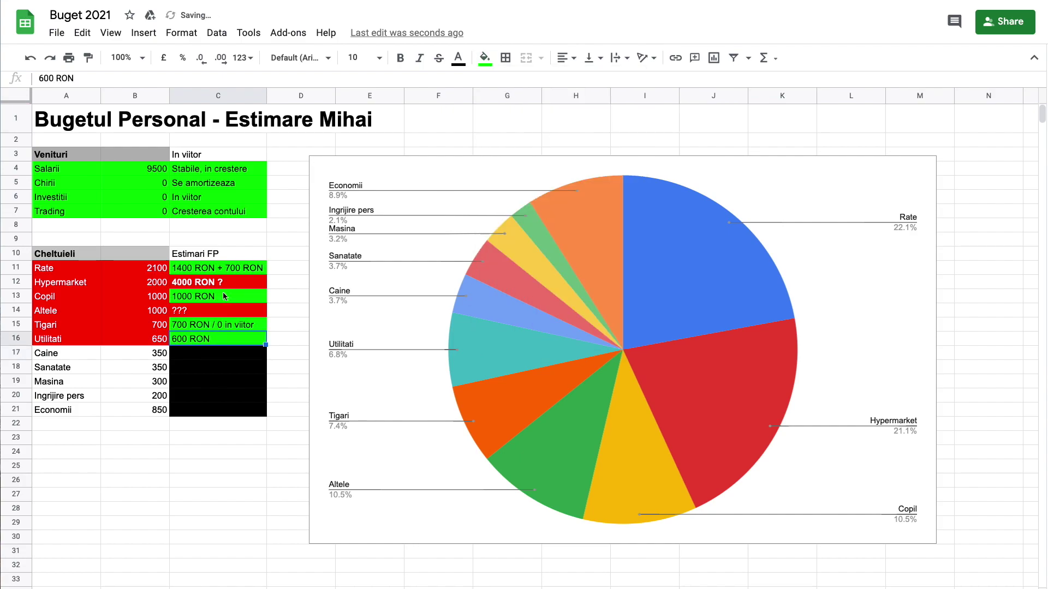
Step: Compare the Utilitati amount and estimate in row 16 with the Utilitati slice of the pie chart
{"action": "left_click", "coordinate": [224, 357]}
{"action": "left_click", "coordinate": [219, 344]}
{"action": "left_click_drag", "start_coordinate": [74, 345], "coordinate": [240, 345]}
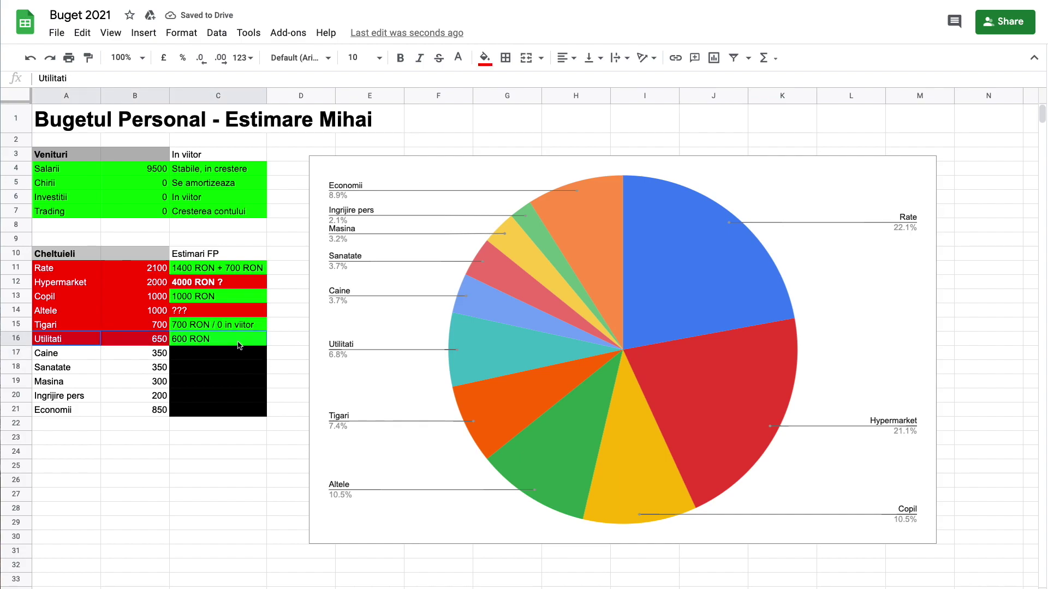
{"action": "left_click", "coordinate": [241, 346]}
{"action": "left_click", "coordinate": [467, 357]}
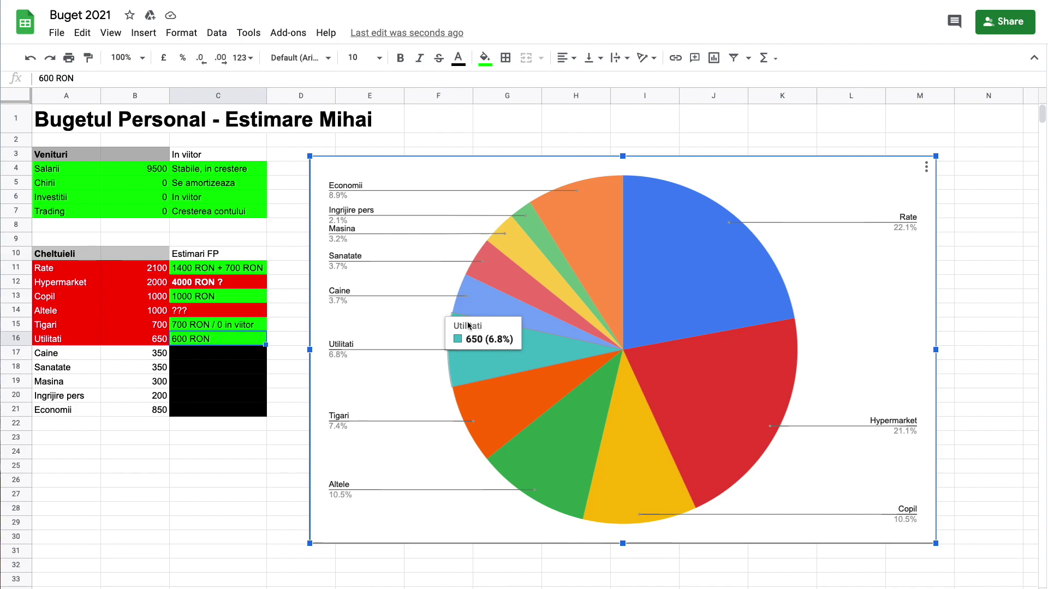
{"action": "left_click", "coordinate": [235, 342]}
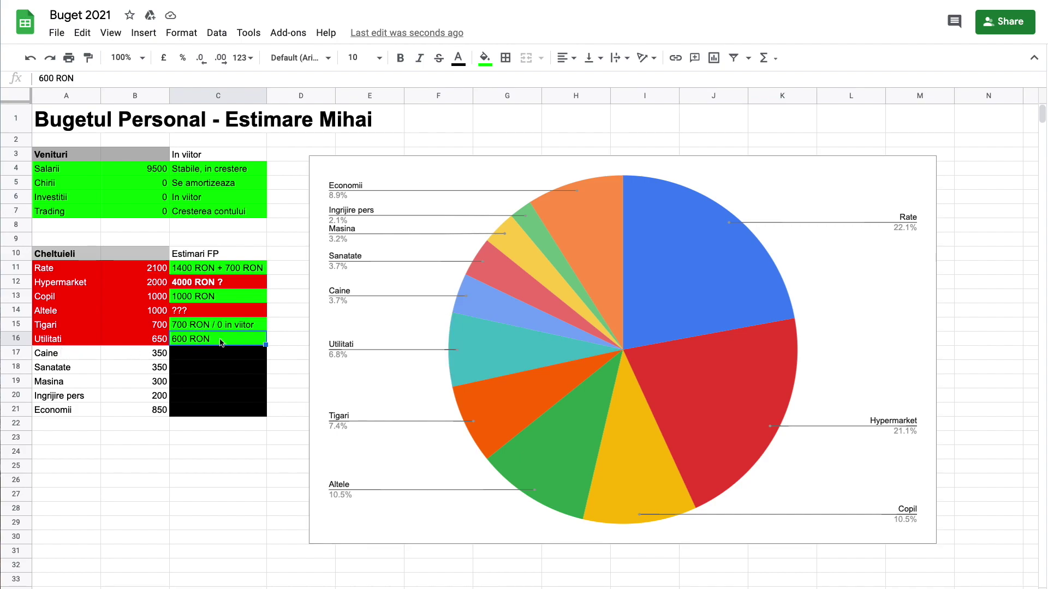
{"action": "left_click", "coordinate": [480, 339]}
{"action": "mouse_move", "coordinate": [493, 348]}
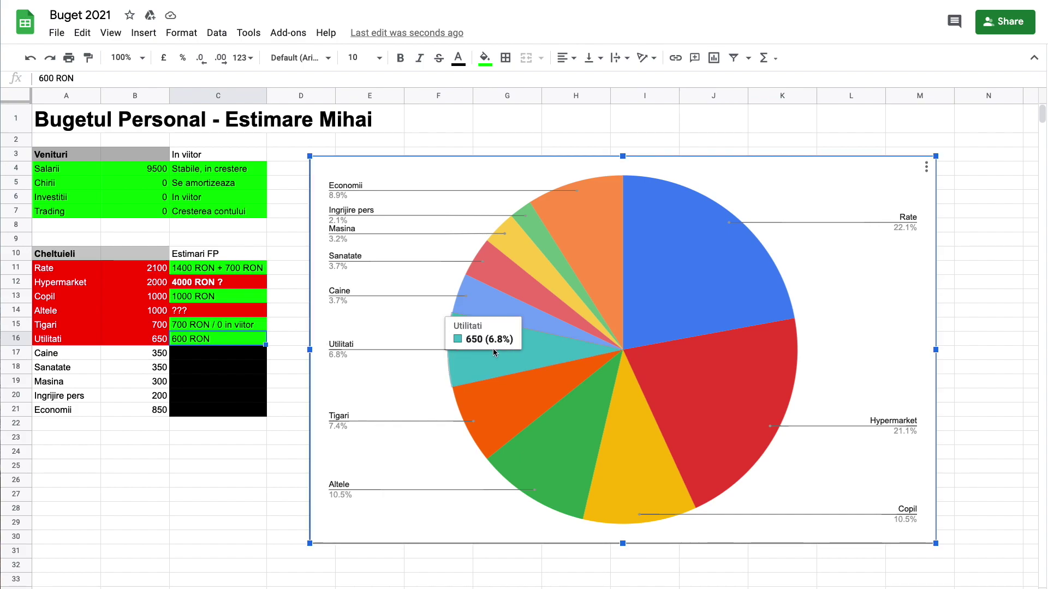
{"action": "left_click", "coordinate": [64, 343]}
Step: Fill the Caine cells A17:B17 with red and set their text colour to white
{"action": "left_click_drag", "start_coordinate": [73, 356], "coordinate": [152, 358]}
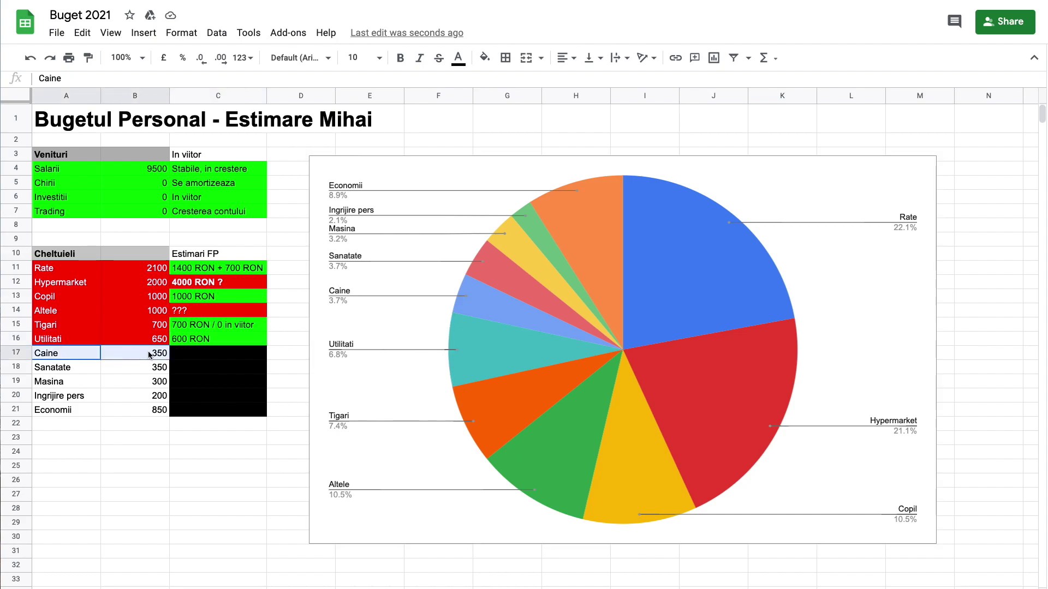
{"action": "left_click", "coordinate": [484, 57]}
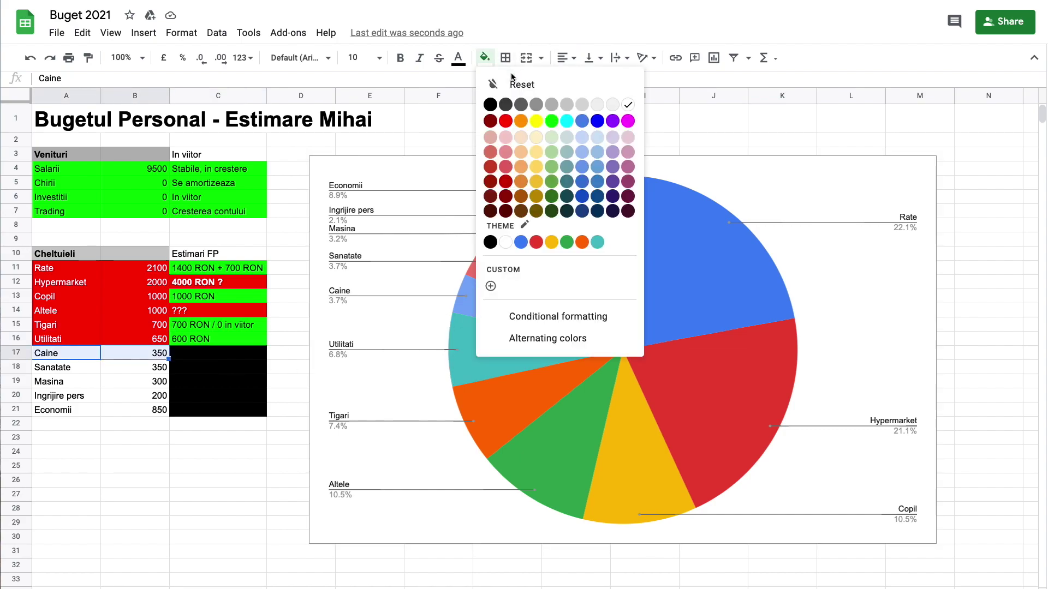
{"action": "left_click", "coordinate": [505, 121]}
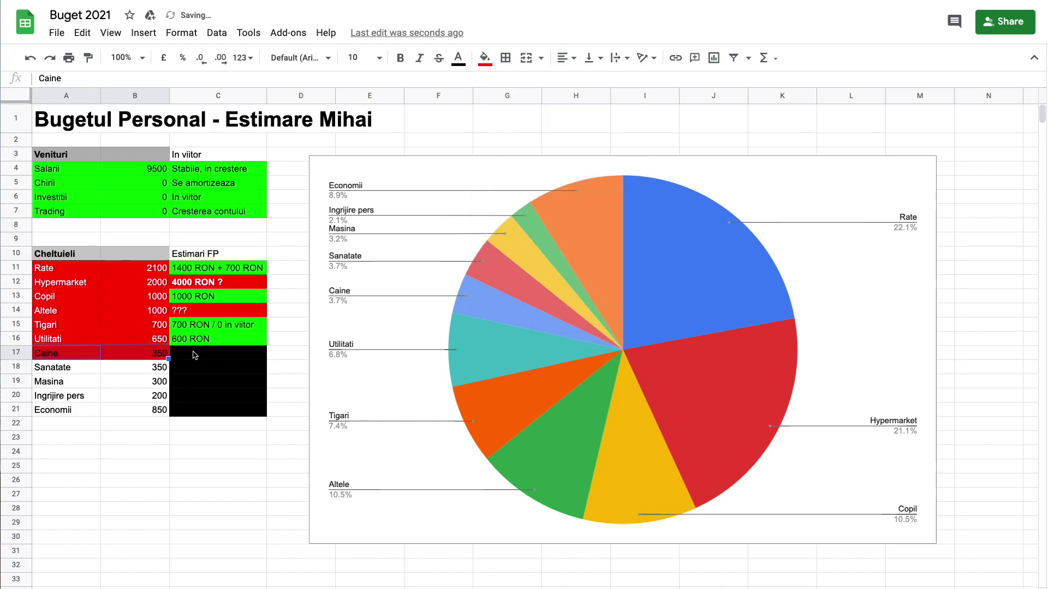
{"action": "left_click", "coordinate": [484, 57]}
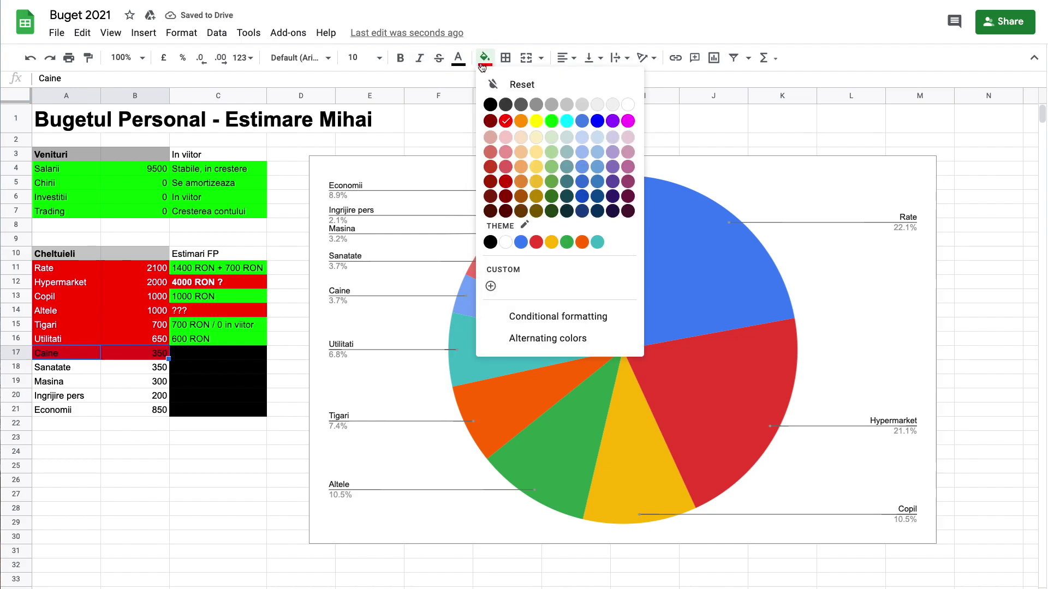
{"action": "left_click", "coordinate": [458, 58]}
{"action": "left_click", "coordinate": [602, 104]}
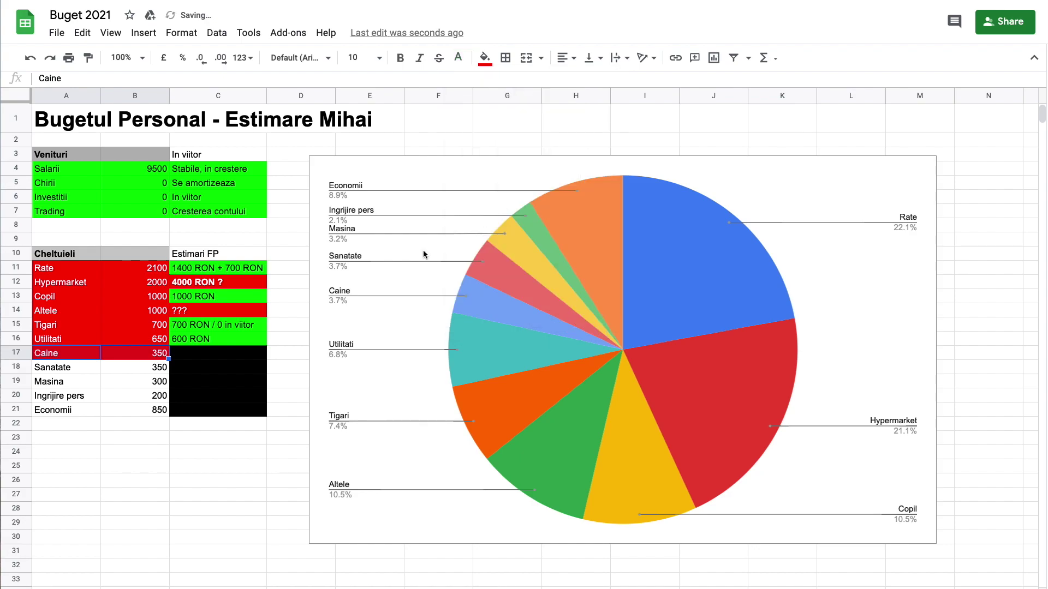
Step: Enter "350 RON" as the Caine estimate in cell C17
{"action": "left_click", "coordinate": [199, 359]}
{"action": "key", "text": "Return"}
{"action": "key", "text": "Return"}
{"action": "key", "text": "Up"}
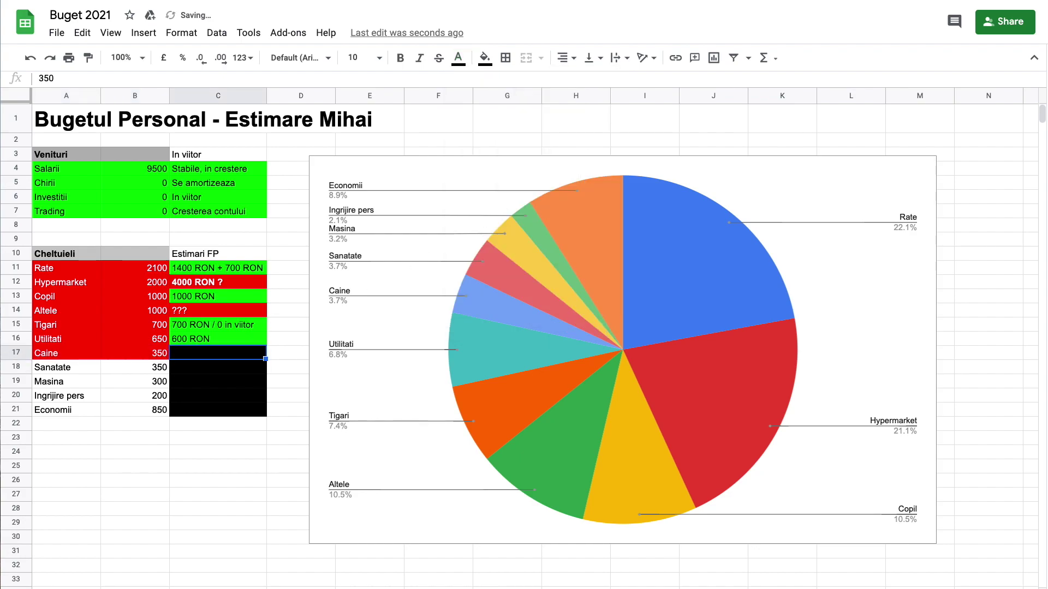
{"action": "left_click", "coordinate": [154, 80]}
{"action": "type", "text": "RON"}
{"action": "key", "text": "Return"}
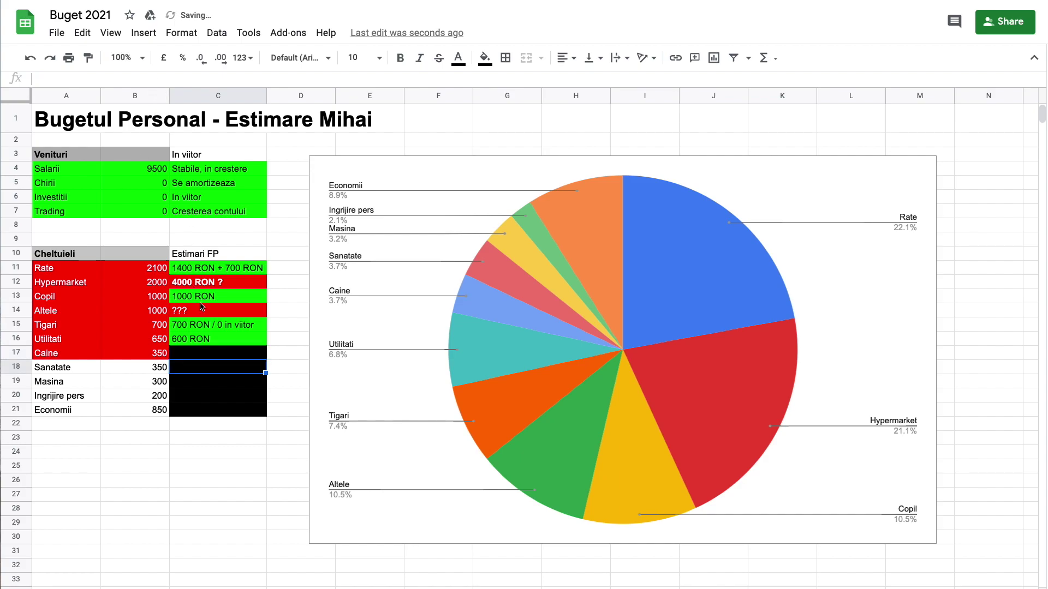
Step: Change the fill colour of the Caine estimate cell C17 to white
{"action": "key", "text": "Up"}
{"action": "left_click", "coordinate": [484, 57]}
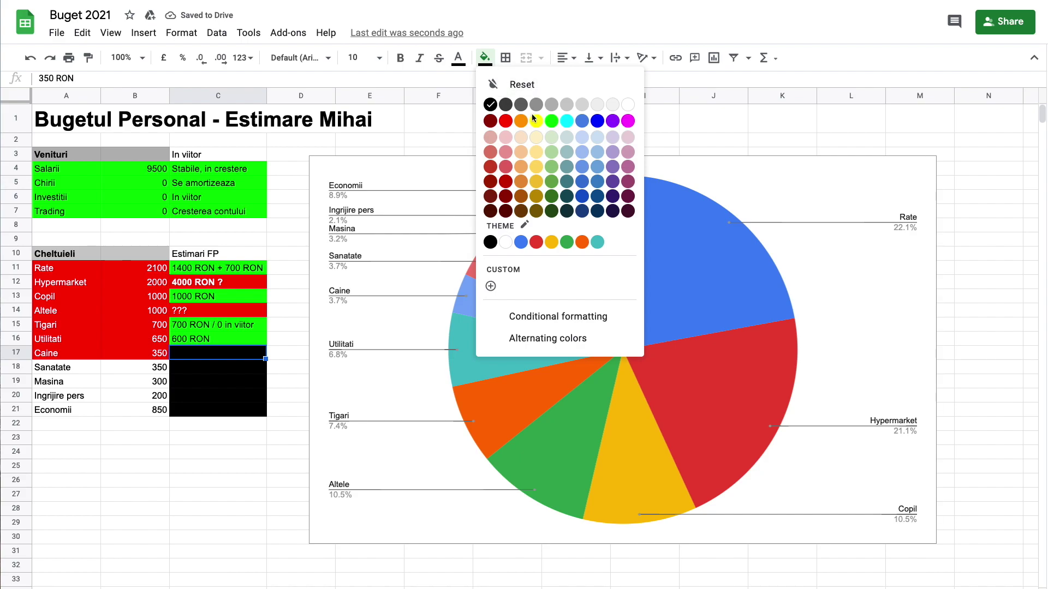
{"action": "left_click", "coordinate": [627, 105]}
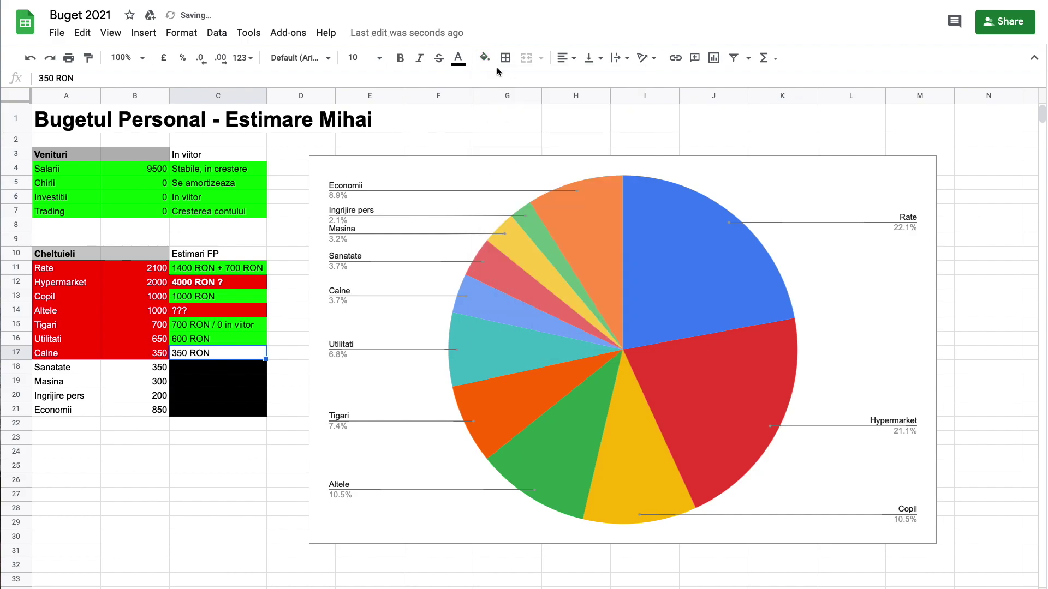
Step: Fill the Caine estimate cell C17 with green
{"action": "left_click", "coordinate": [484, 57]}
{"action": "left_click", "coordinate": [537, 122]}
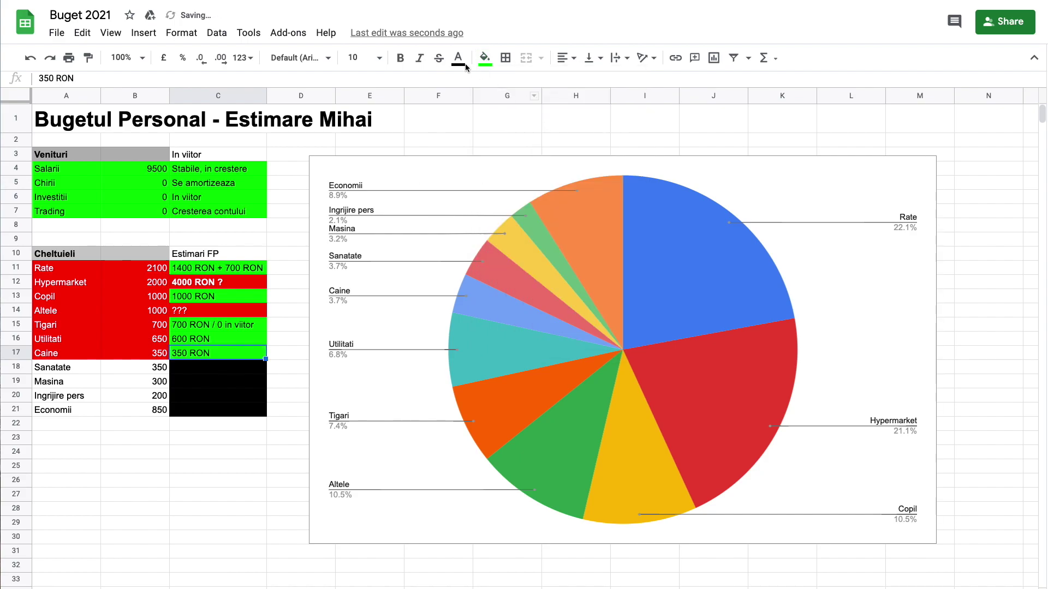
{"action": "left_click", "coordinate": [464, 61]}
Step: Check the Caine slice in the pie chart and extend the estimate in cell C17 to "350 RON ???"
{"action": "left_click", "coordinate": [223, 347]}
{"action": "left_click", "coordinate": [481, 304]}
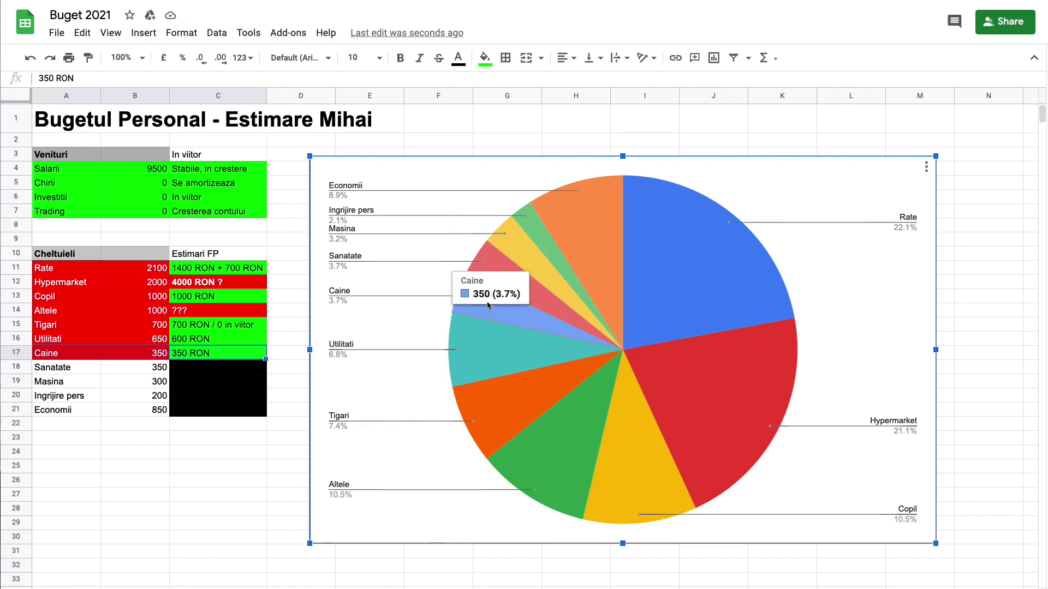
{"action": "left_click", "coordinate": [98, 80]}
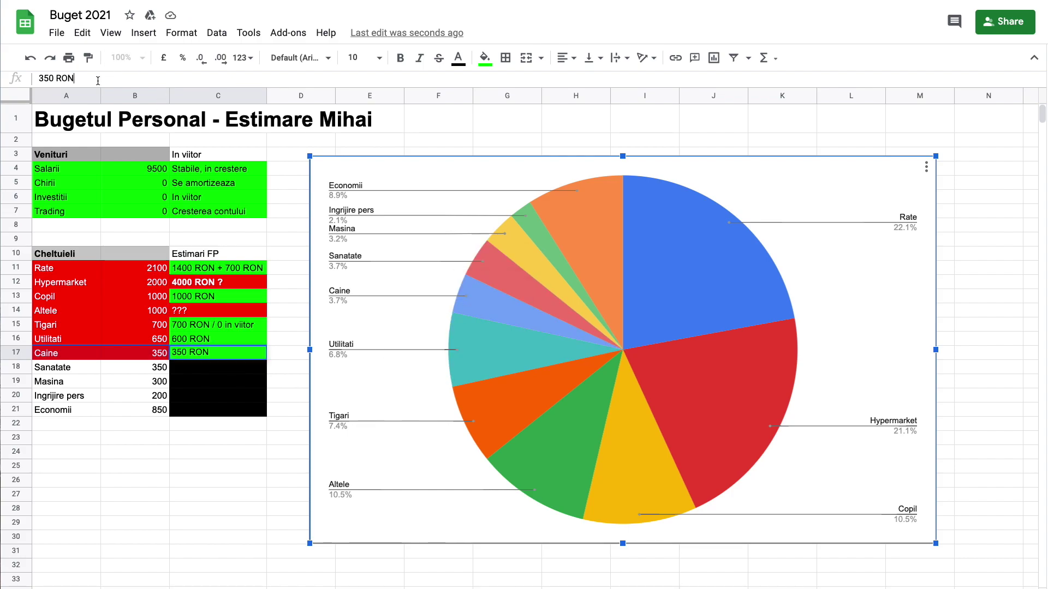
{"action": "type", "text": "???"}
{"action": "key", "text": "Return"}
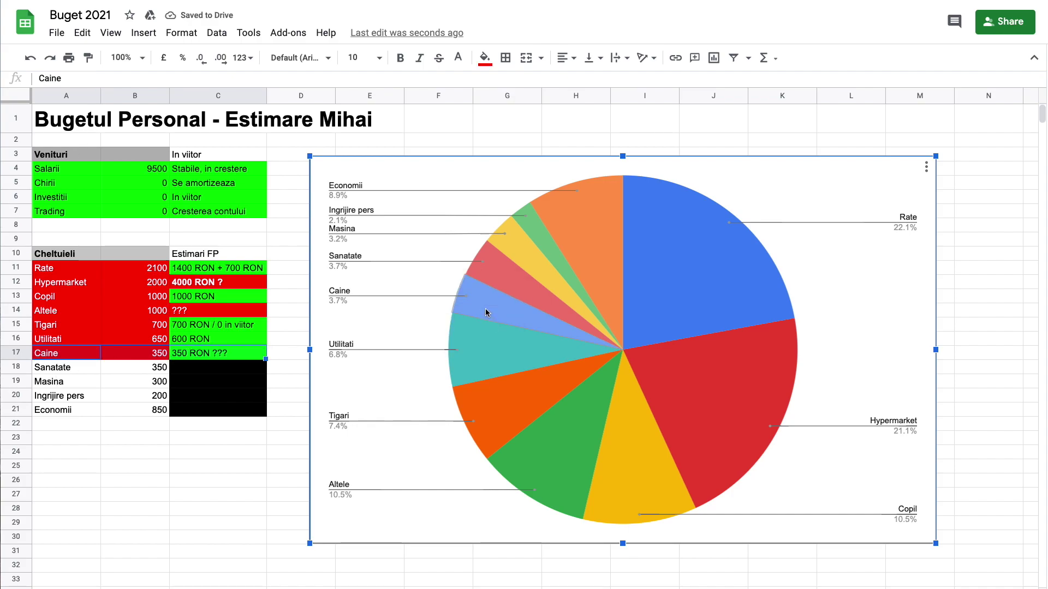
Step: Change the fill colour of the Caine cells A17:B17 to green
{"action": "mouse_move", "coordinate": [496, 313]}
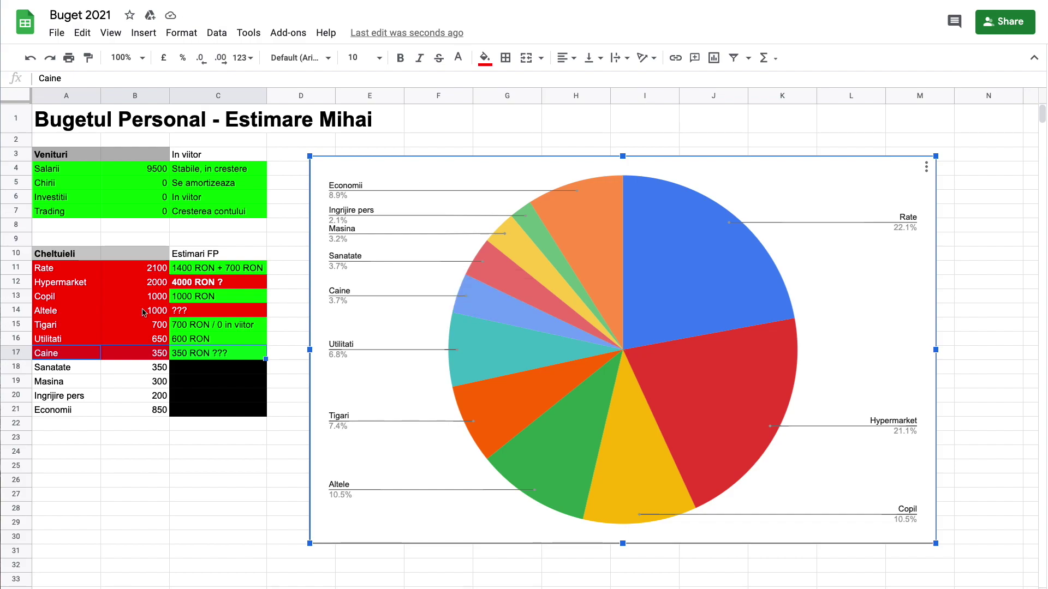
{"action": "left_click_drag", "start_coordinate": [70, 357], "coordinate": [137, 355]}
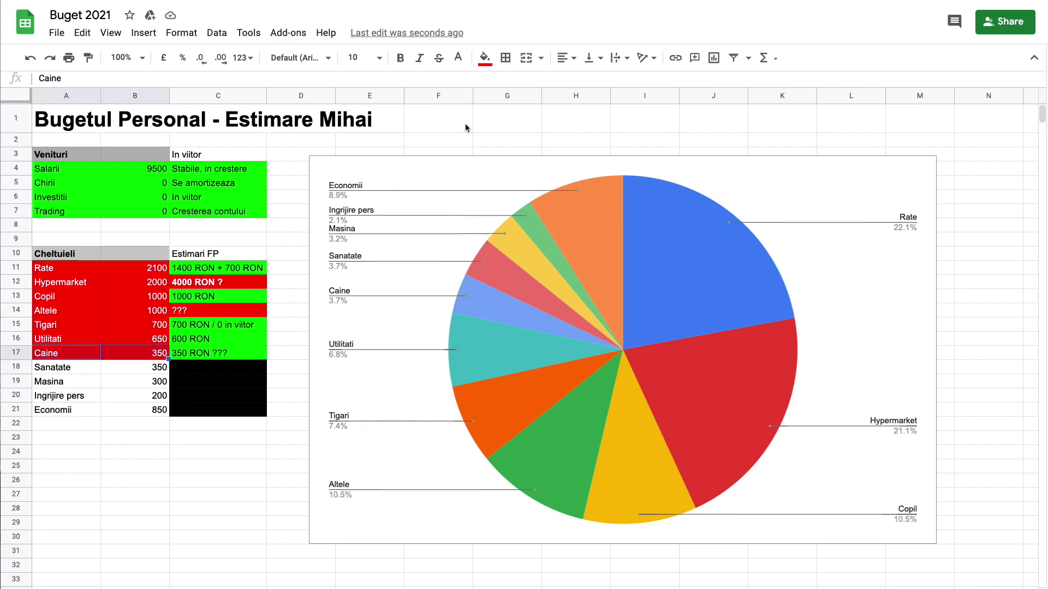
{"action": "left_click", "coordinate": [486, 58]}
{"action": "left_click", "coordinate": [550, 119]}
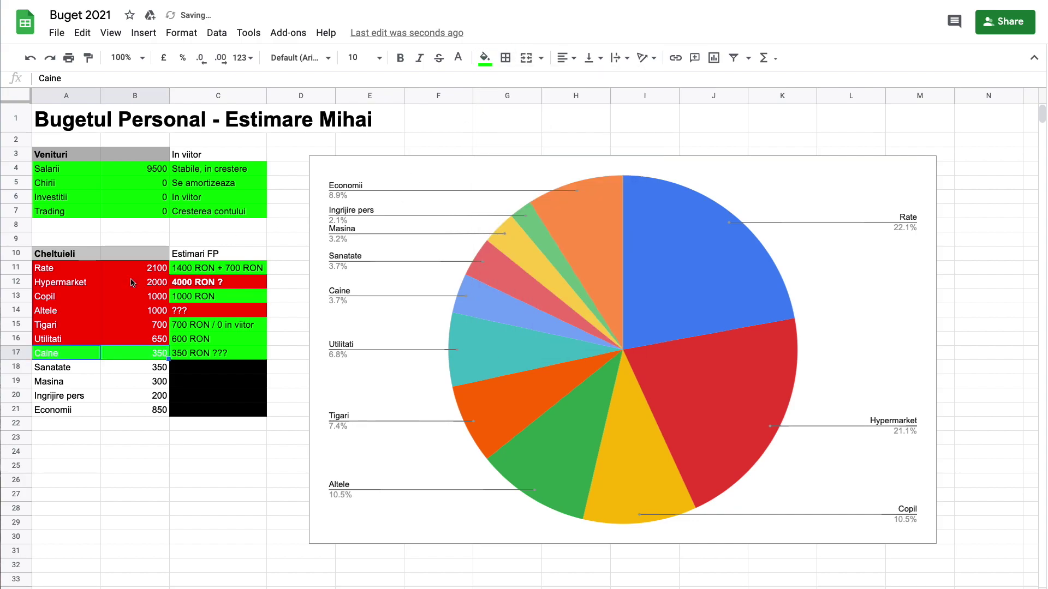
Step: Compare the Sanatate row with its pie chart slice and enter "350 RON" as its estimate in cell C18
{"action": "left_click_drag", "start_coordinate": [66, 367], "coordinate": [136, 374]}
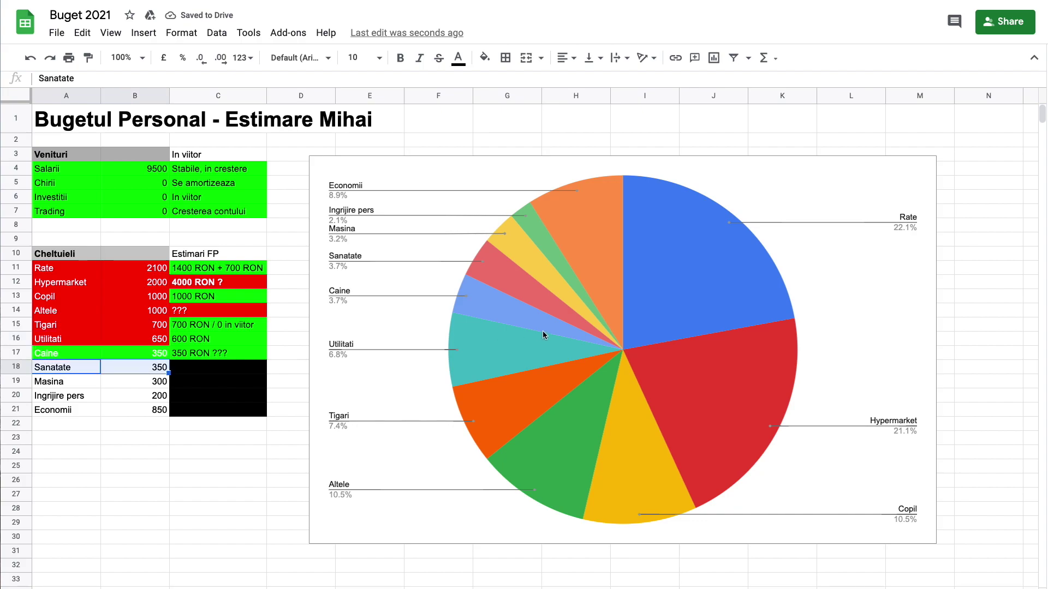
{"action": "left_click", "coordinate": [505, 285]}
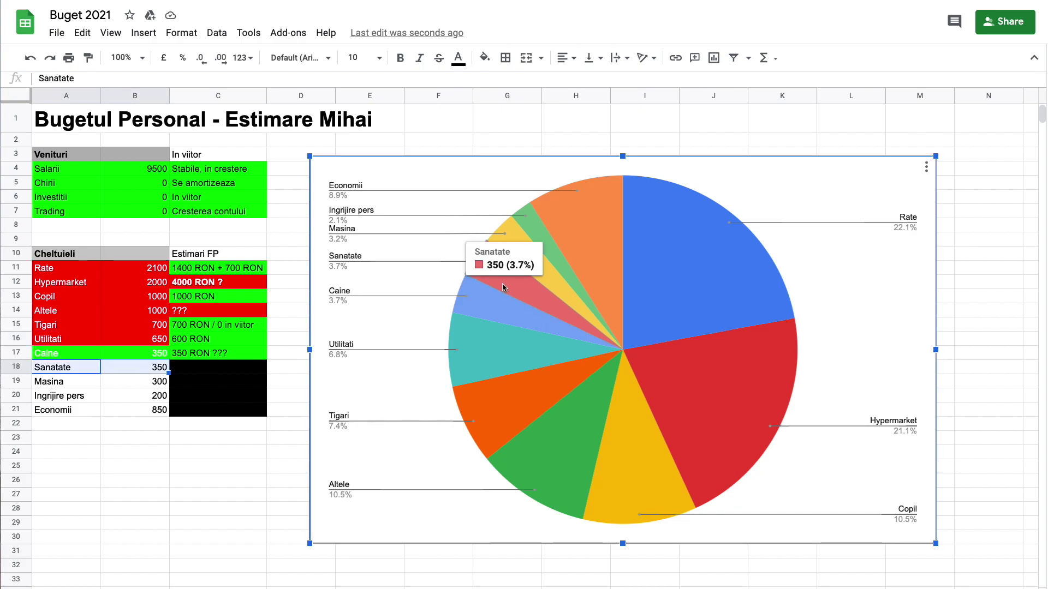
{"action": "left_click", "coordinate": [195, 371]}
{"action": "key", "text": "Return"}
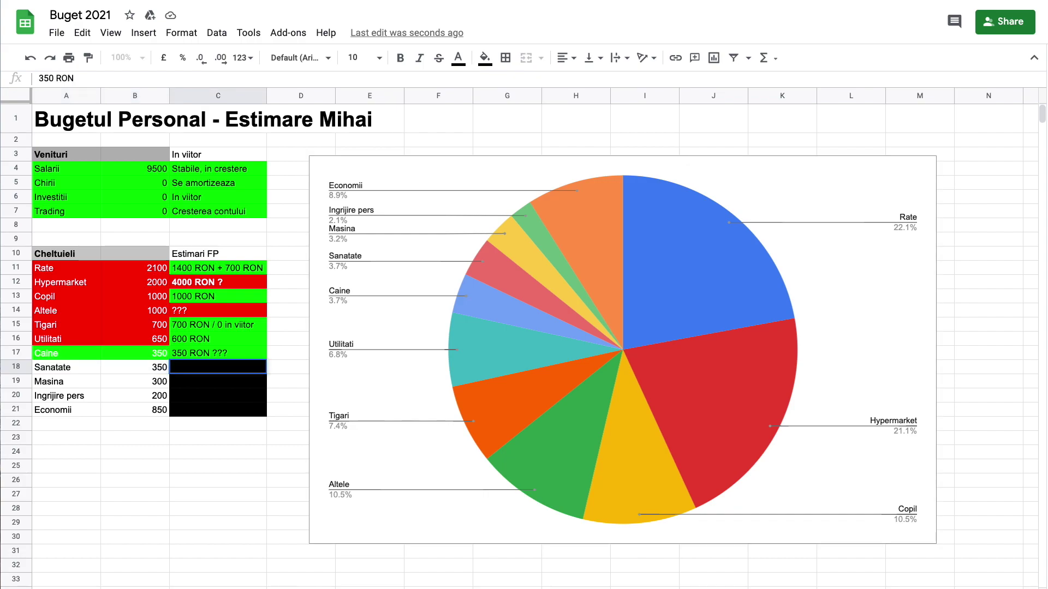
{"action": "key", "text": "Return"}
Step: Format the Sanatate estimate cell C18 with white text on a green fill
{"action": "left_click", "coordinate": [226, 370]}
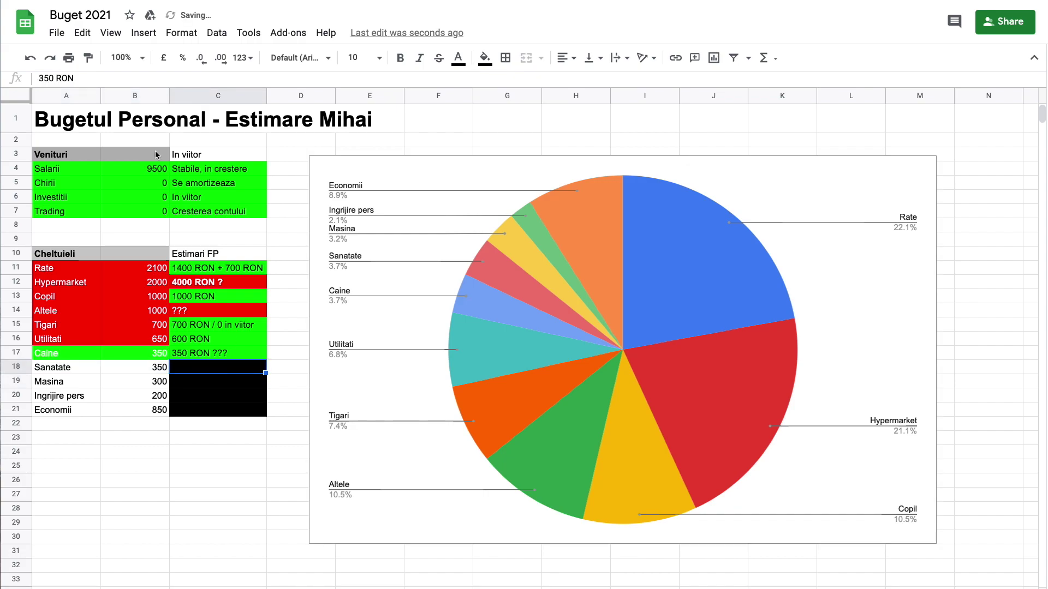
{"action": "left_click", "coordinate": [458, 58]}
{"action": "left_click", "coordinate": [527, 124]}
{"action": "left_click", "coordinate": [458, 58]}
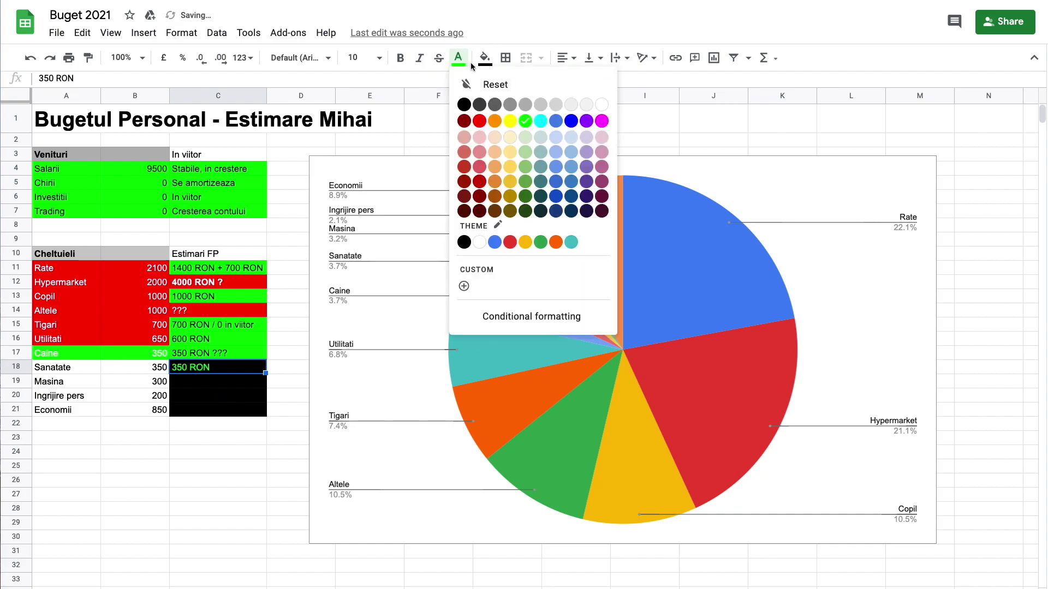
{"action": "left_click", "coordinate": [600, 104]}
{"action": "left_click", "coordinate": [485, 57]}
{"action": "left_click", "coordinate": [550, 122]}
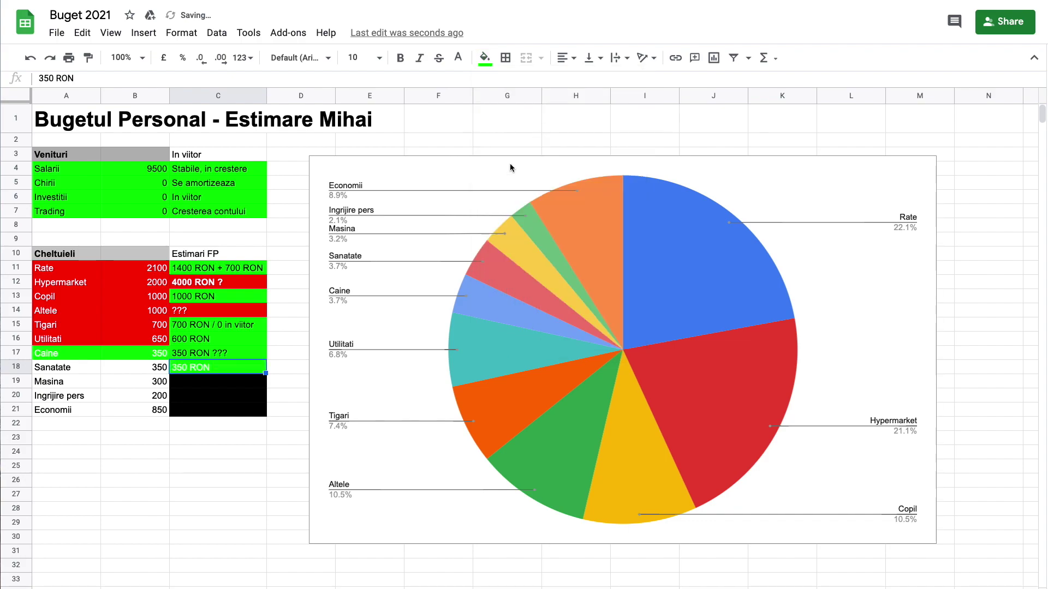
Step: Fill the Sanatate row cells A18:C18 with red
{"action": "left_click_drag", "start_coordinate": [68, 370], "coordinate": [135, 370]}
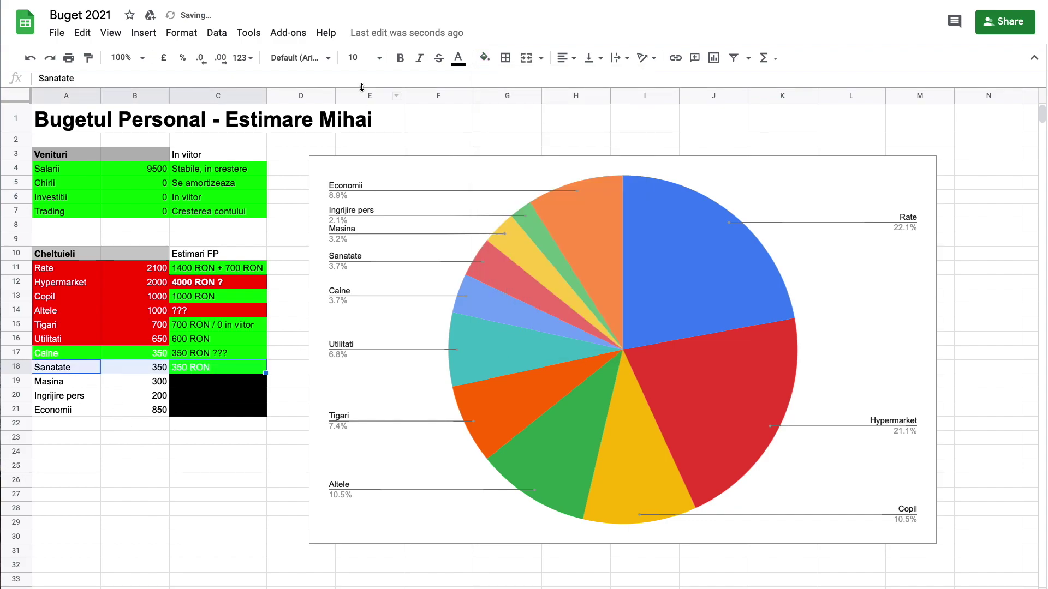
{"action": "left_click", "coordinate": [459, 57]}
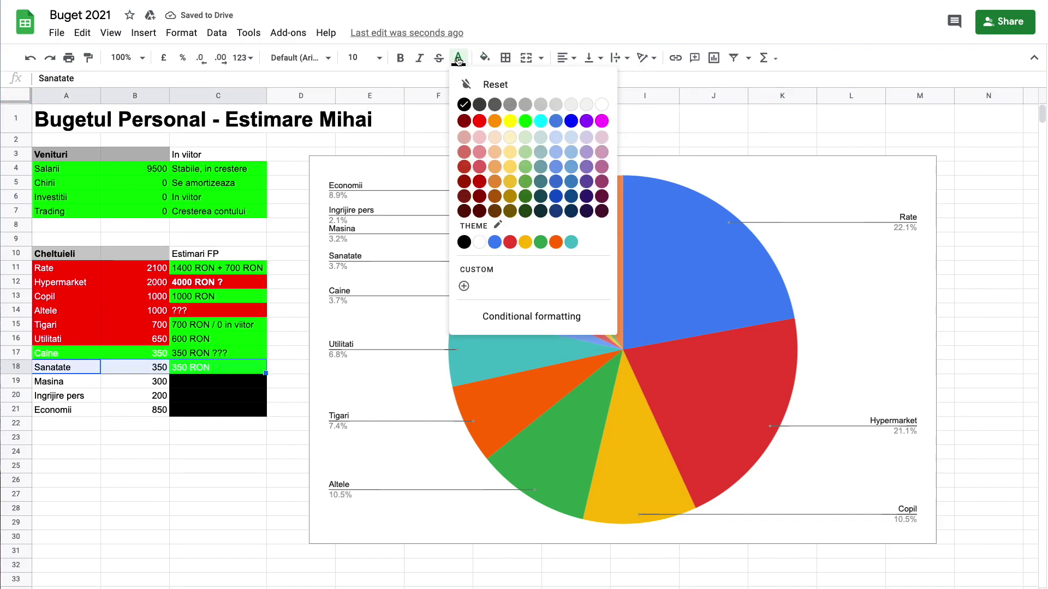
{"action": "left_click", "coordinate": [485, 57]}
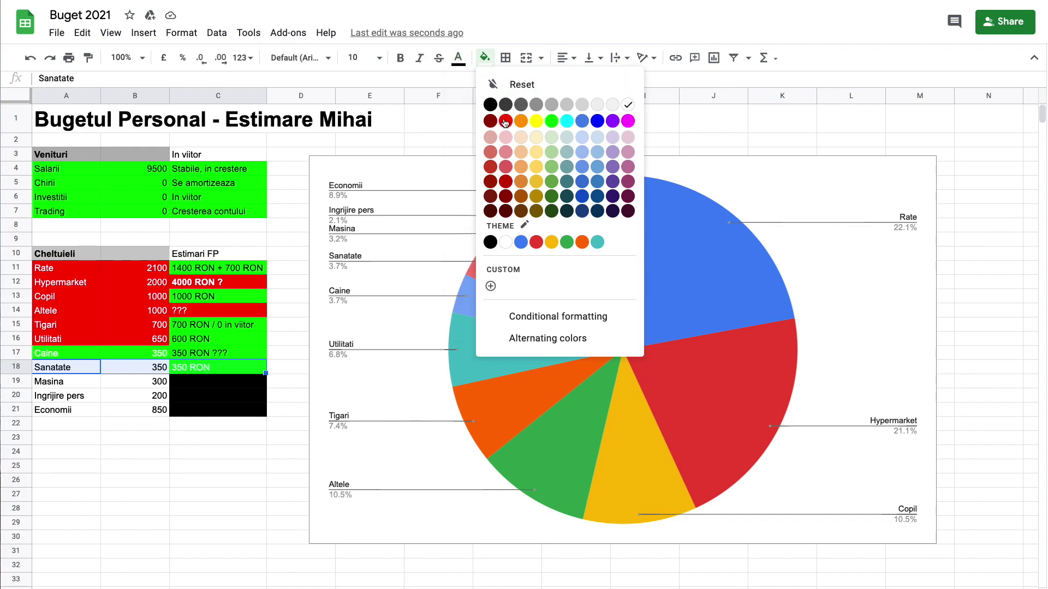
{"action": "left_click", "coordinate": [506, 121]}
Step: Fill the Sanatate estimate cell C18 with green and set its text colour to black
{"action": "left_click", "coordinate": [218, 367]}
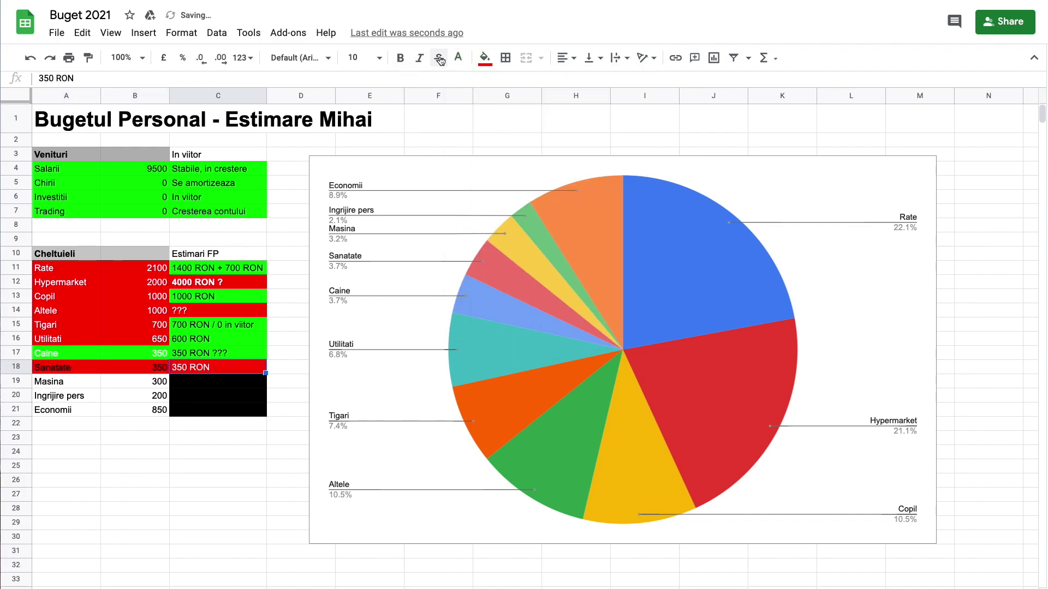
{"action": "left_click", "coordinate": [484, 57]}
{"action": "left_click", "coordinate": [546, 121]}
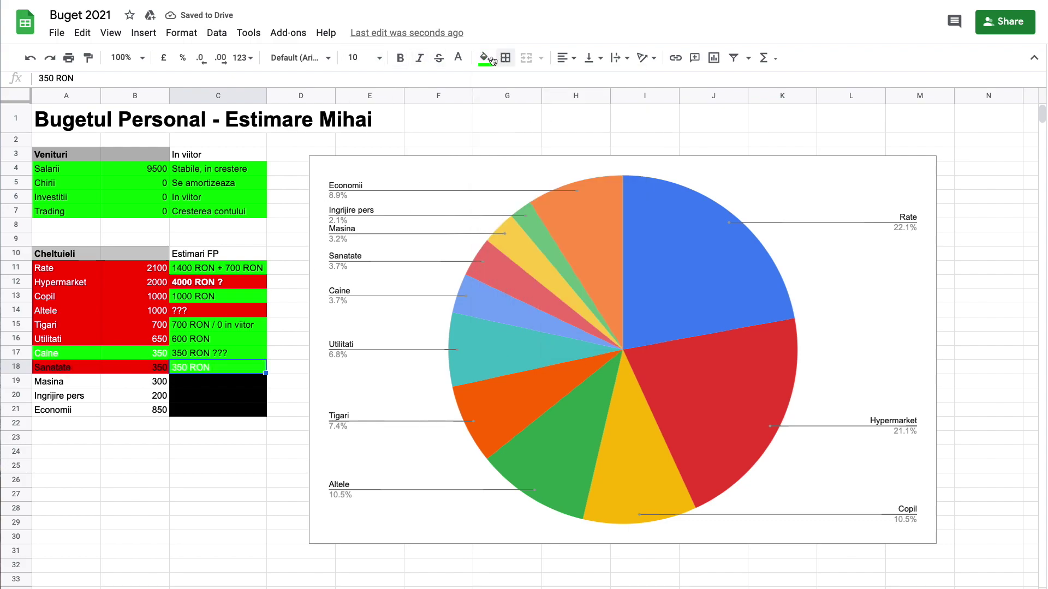
{"action": "left_click", "coordinate": [458, 57]}
{"action": "left_click", "coordinate": [466, 104]}
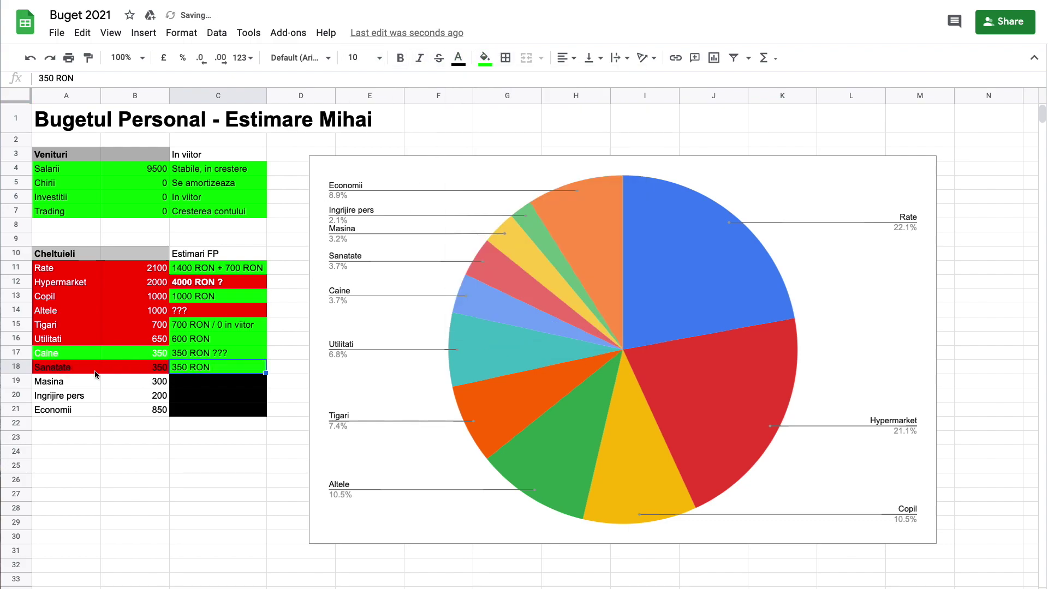
Step: Change the fill colour of the Caine cells A17:B17 back to red
{"action": "left_click", "coordinate": [69, 370]}
{"action": "left_click_drag", "start_coordinate": [70, 361], "coordinate": [123, 357]}
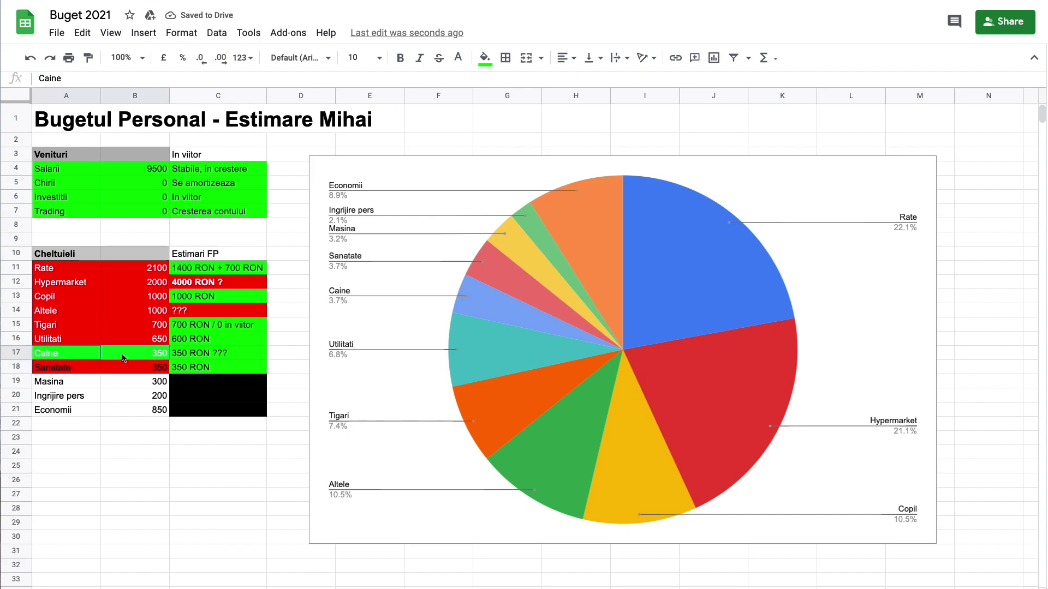
{"action": "left_click", "coordinate": [484, 58]}
{"action": "left_click", "coordinate": [503, 125]}
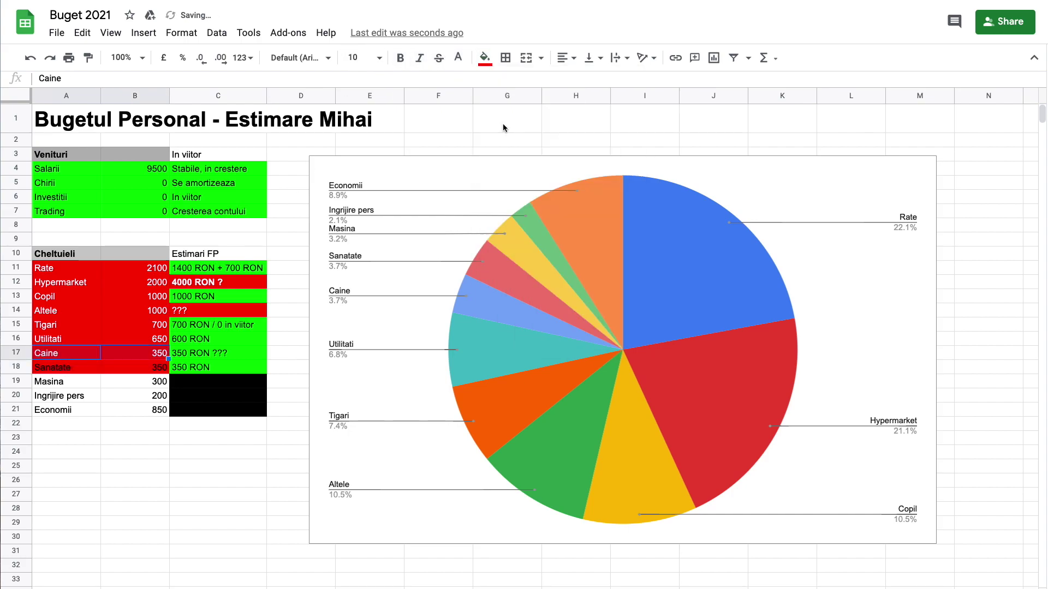
Step: Check the Masina slice in the pie chart and enter "500 RON?" as the Masina estimate in cell C19
{"action": "left_click_drag", "start_coordinate": [70, 381], "coordinate": [139, 381]}
{"action": "left_click", "coordinate": [512, 287]}
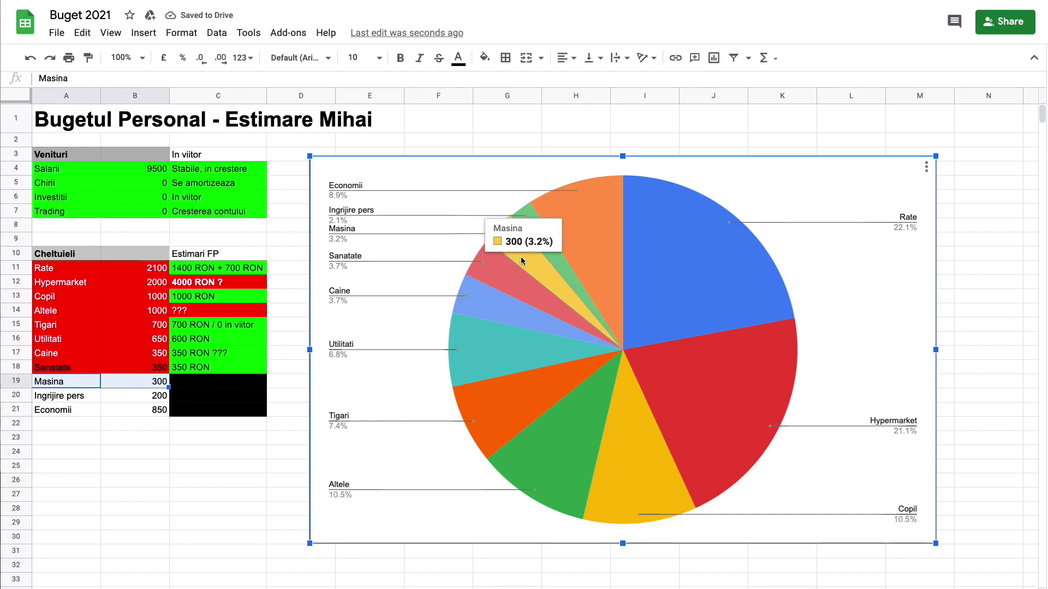
{"action": "mouse_move", "coordinate": [515, 240]}
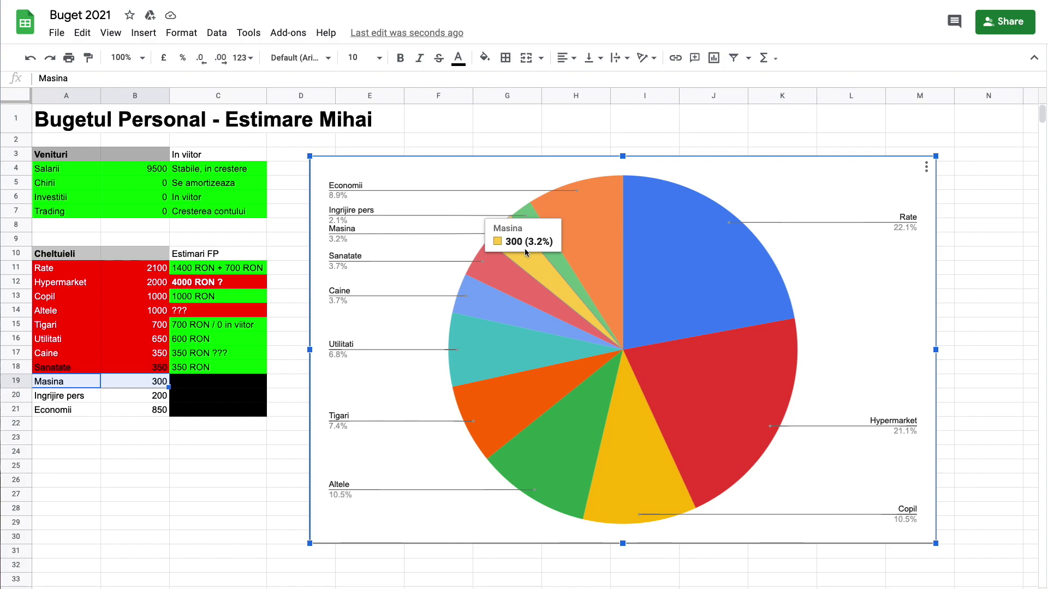
{"action": "left_click", "coordinate": [224, 383]}
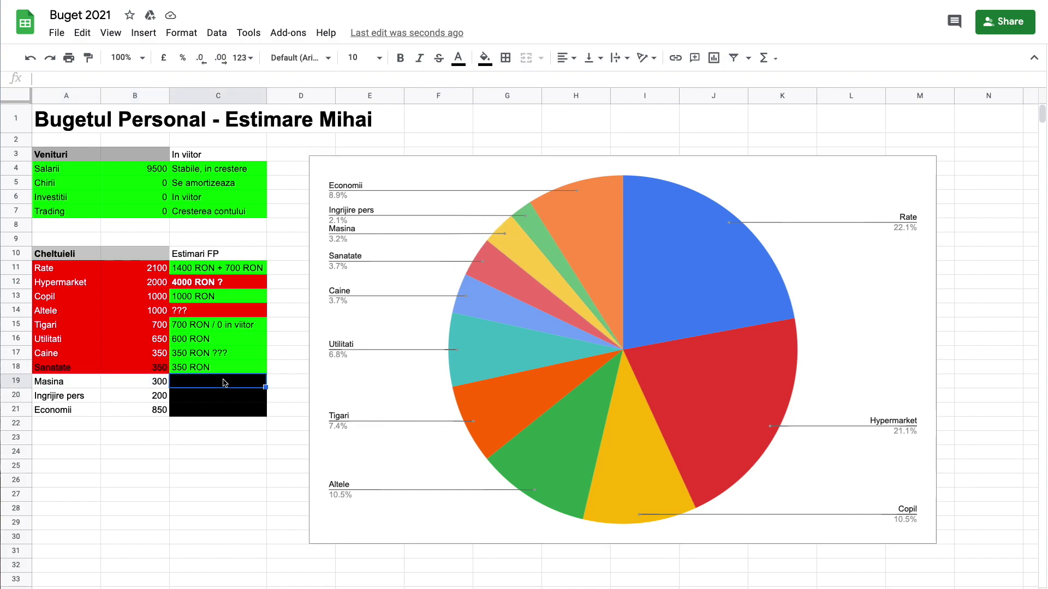
{"action": "type", "text": "500 RON?"}
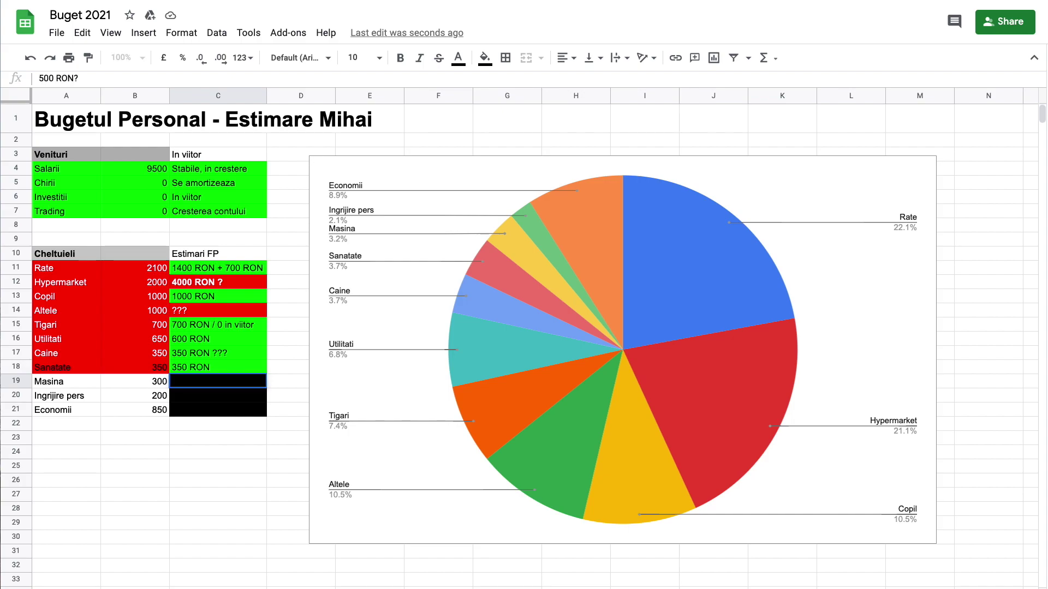
{"action": "key", "text": "Return"}
Step: Change the fill colour of the Sanatate cells A18:B18 to white
{"action": "left_click_drag", "start_coordinate": [69, 382], "coordinate": [208, 381]}
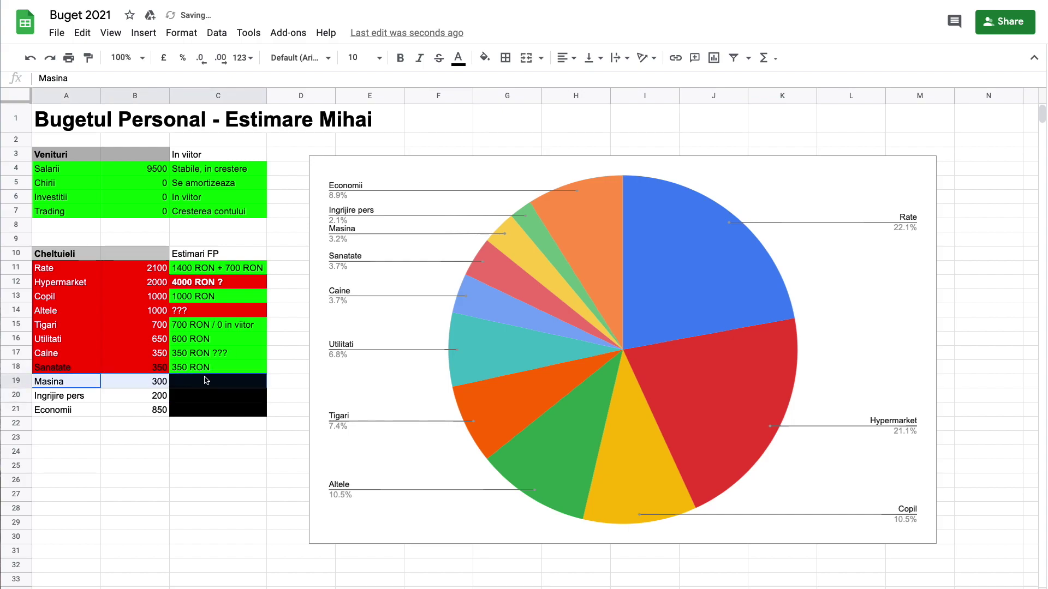
{"action": "left_click", "coordinate": [44, 396]}
{"action": "left_click", "coordinate": [66, 371]}
{"action": "left_click_drag", "start_coordinate": [66, 371], "coordinate": [148, 372]}
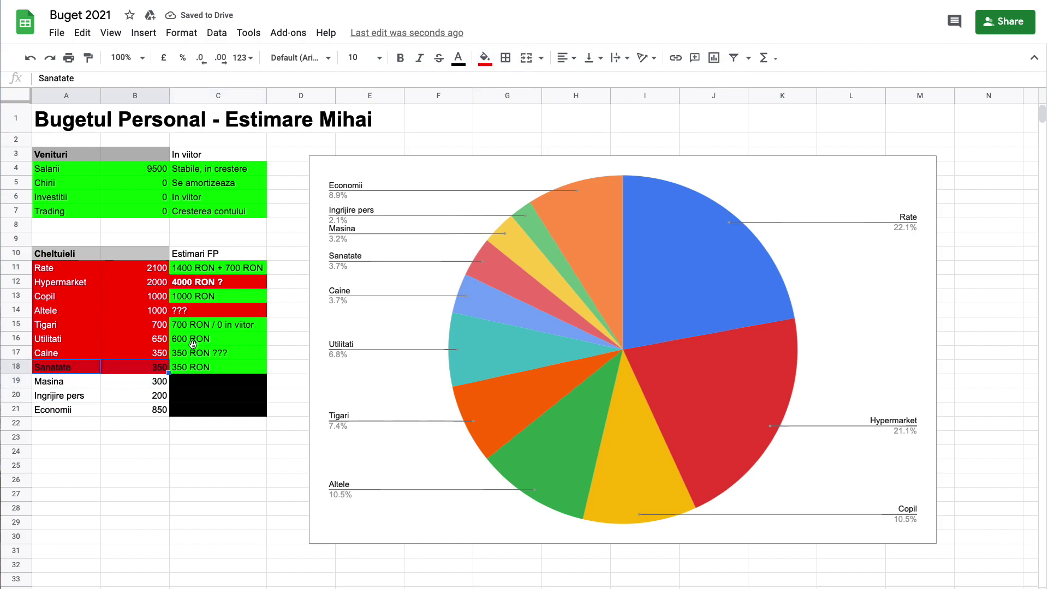
{"action": "left_click", "coordinate": [484, 58]}
{"action": "left_click", "coordinate": [628, 105]}
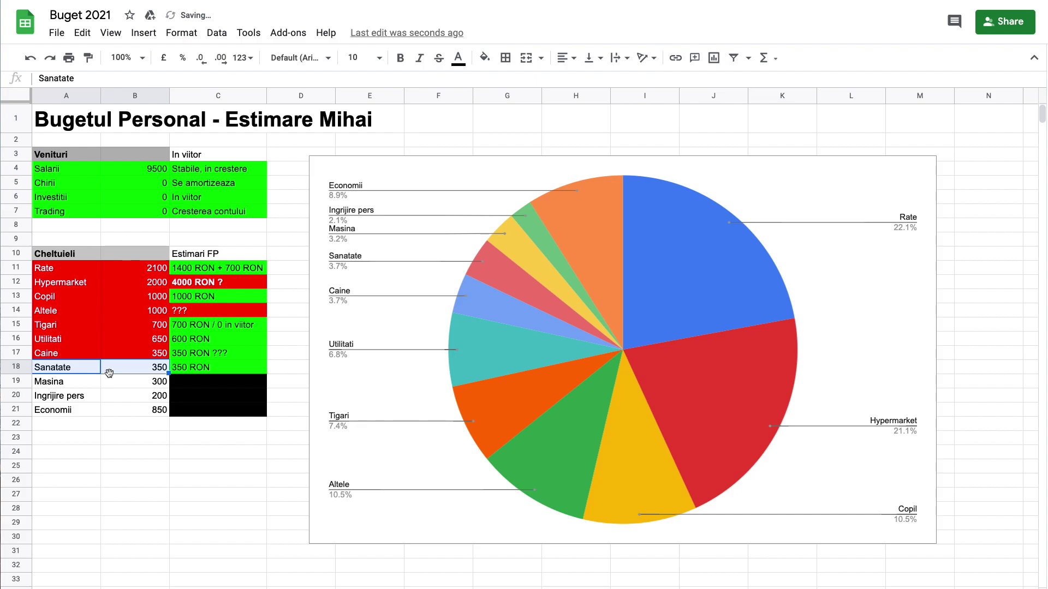
Step: Fill the Sanatate cells A18:B18 with red and set their text colour to white
{"action": "left_click", "coordinate": [71, 382]}
{"action": "left_click", "coordinate": [78, 370]}
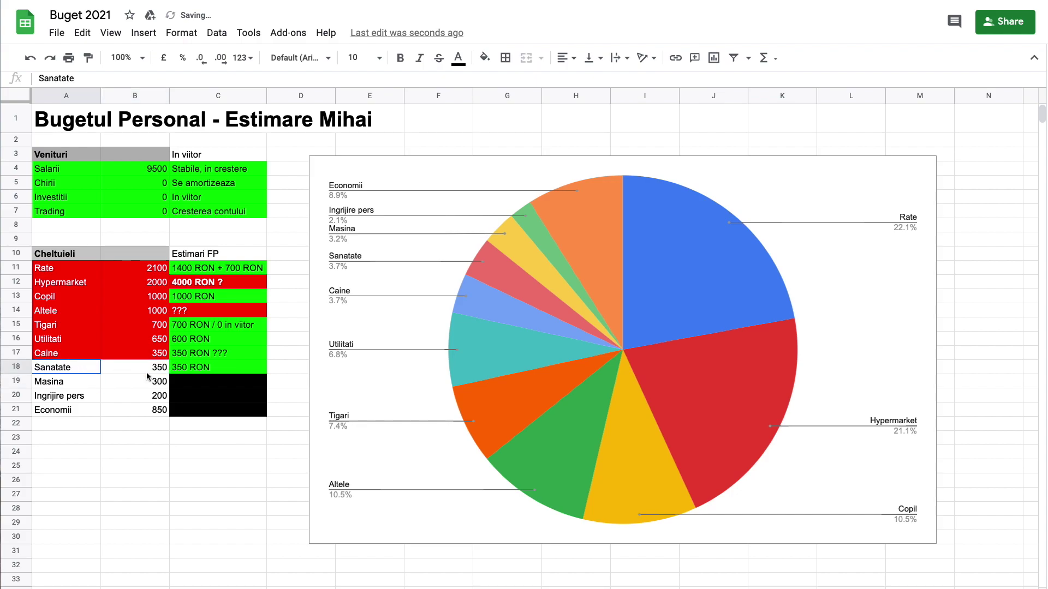
{"action": "left_click", "coordinate": [484, 58]}
{"action": "left_click", "coordinate": [504, 128]}
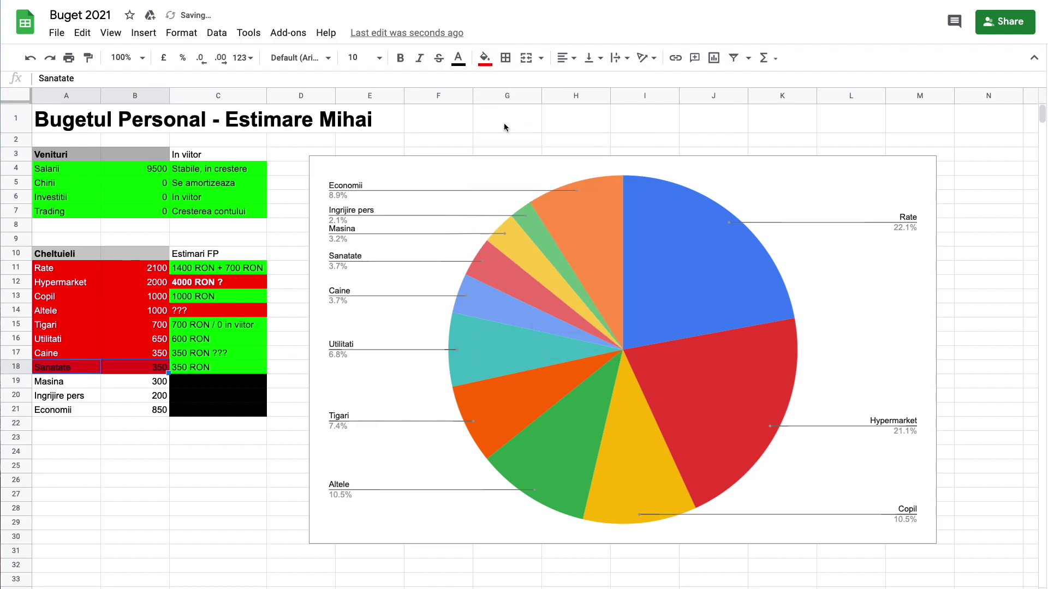
{"action": "left_click", "coordinate": [458, 57]}
{"action": "left_click", "coordinate": [603, 111]}
Step: Set the text of the Masina cells A19:B19 to white and fill them with red
{"action": "left_click_drag", "start_coordinate": [59, 382], "coordinate": [137, 382]}
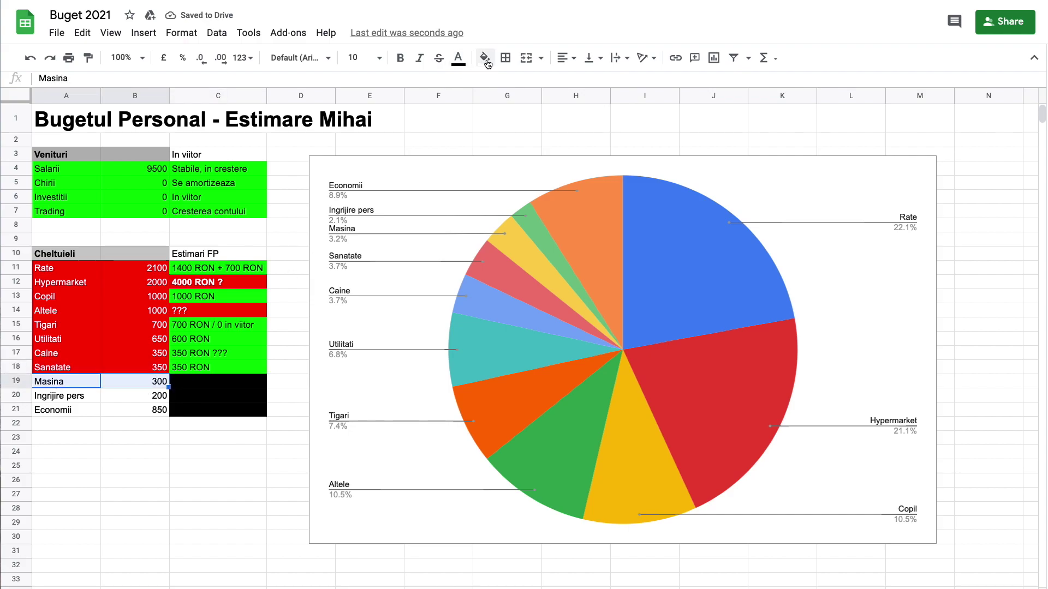
{"action": "left_click", "coordinate": [458, 57]}
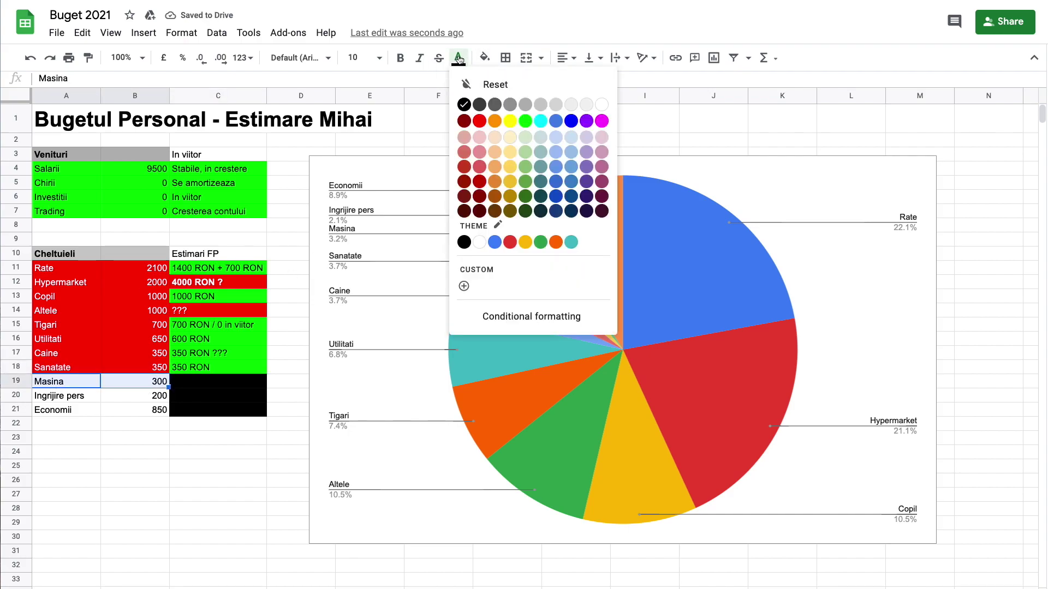
{"action": "left_click", "coordinate": [601, 105]}
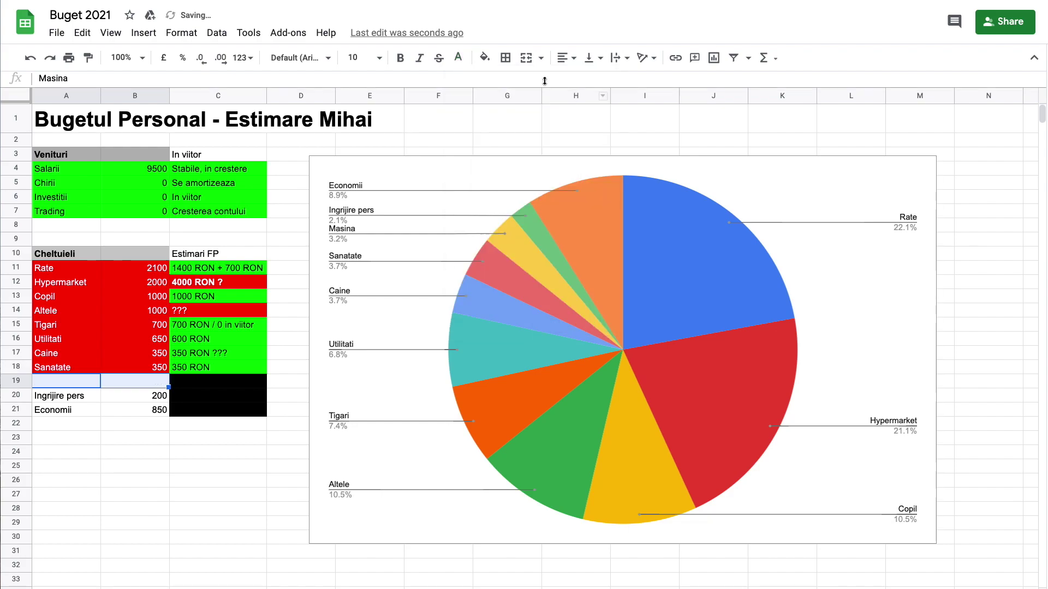
{"action": "left_click", "coordinate": [484, 58]}
{"action": "left_click", "coordinate": [506, 121]}
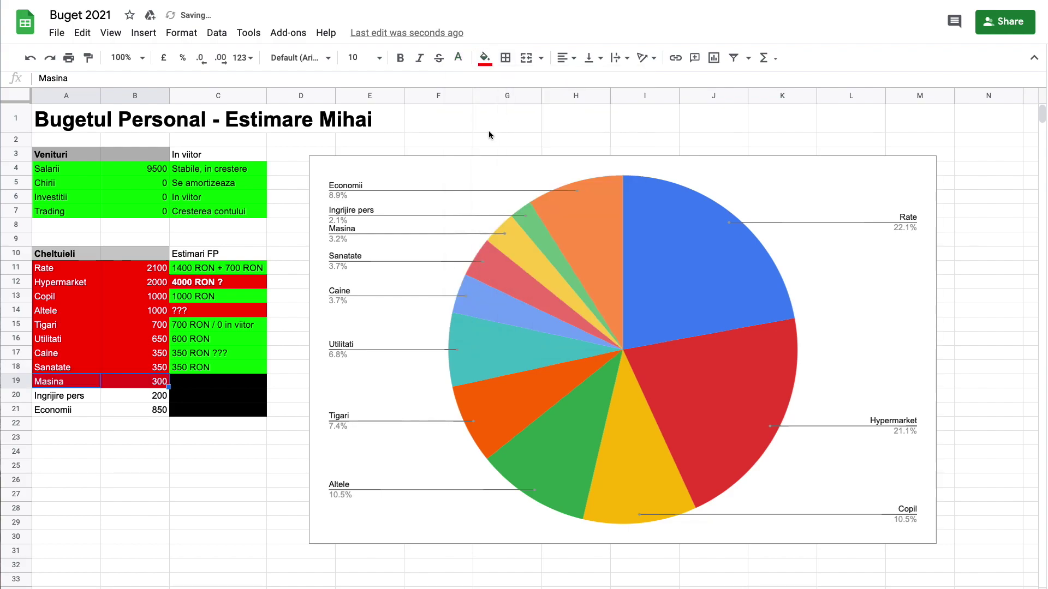
Step: Fill the Masina estimate cell C19 with green
{"action": "left_click", "coordinate": [188, 382]}
{"action": "left_click", "coordinate": [484, 58]}
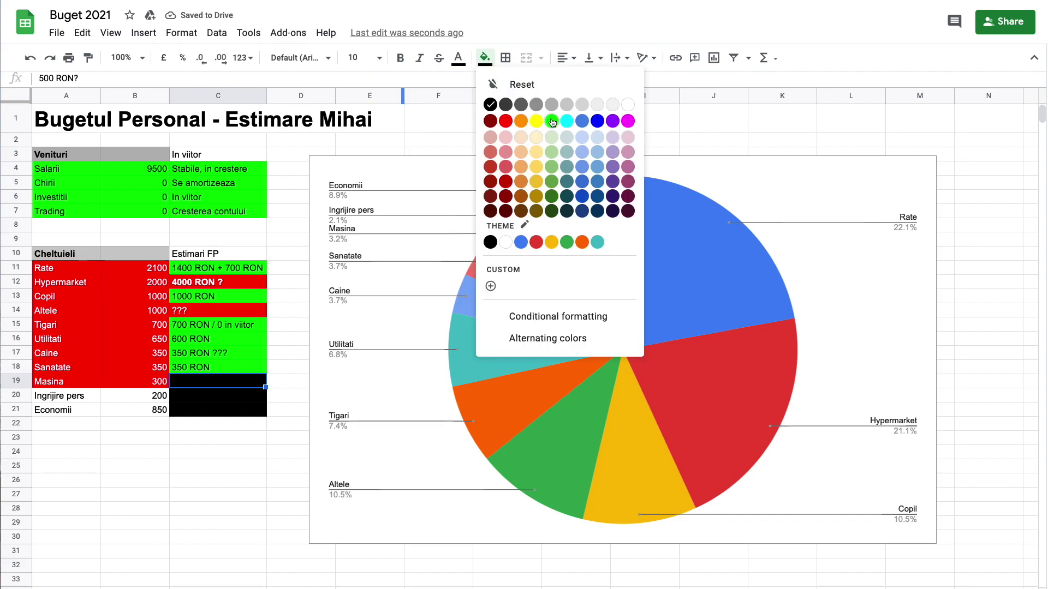
{"action": "left_click", "coordinate": [552, 121]}
Step: Examine the Masina and Ingrijire pers rows and compare the Masina amount and estimate with its slice in the pie chart
{"action": "left_click", "coordinate": [218, 398]}
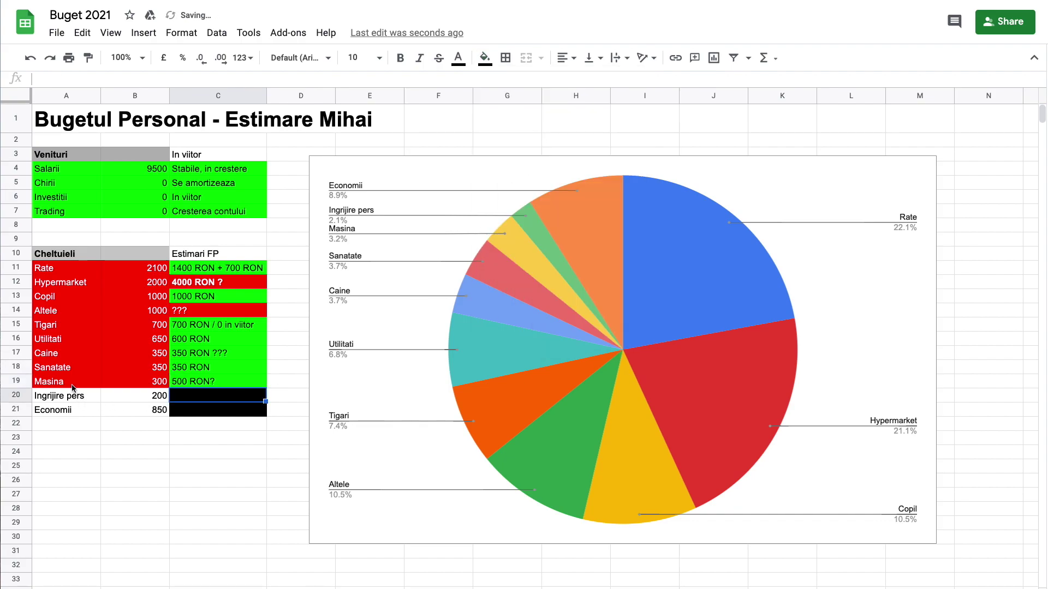
{"action": "left_click_drag", "start_coordinate": [72, 385], "coordinate": [207, 376]}
{"action": "left_click", "coordinate": [517, 248]}
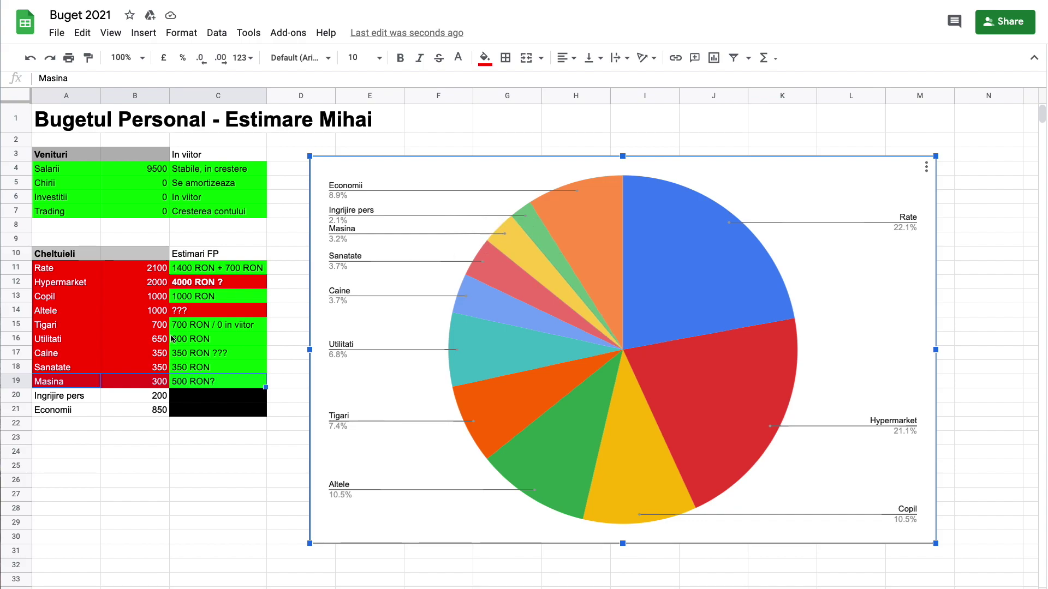
{"action": "left_click", "coordinate": [239, 385]}
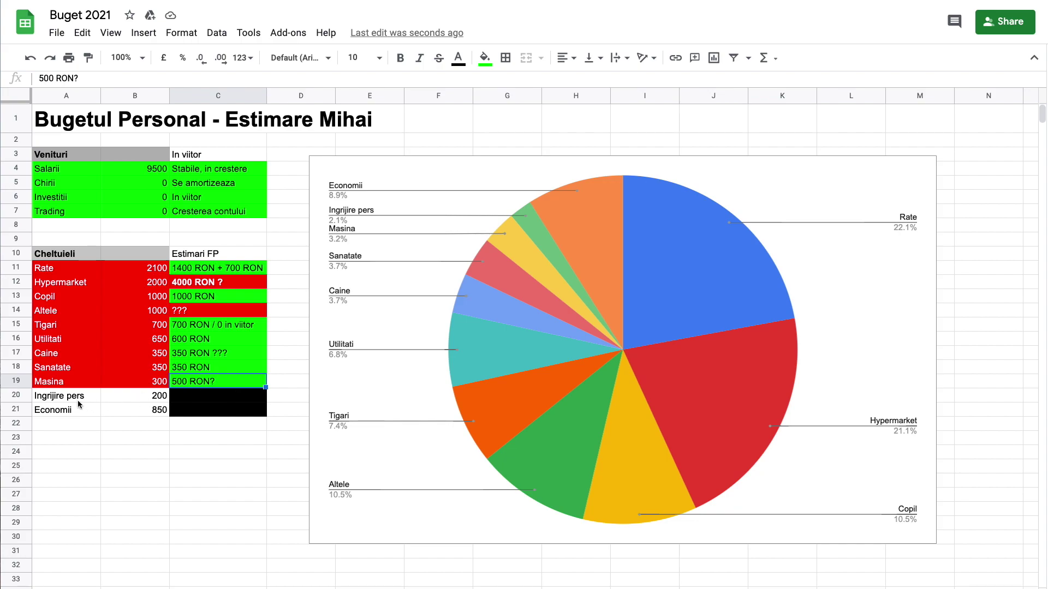
{"action": "left_click", "coordinate": [540, 245]}
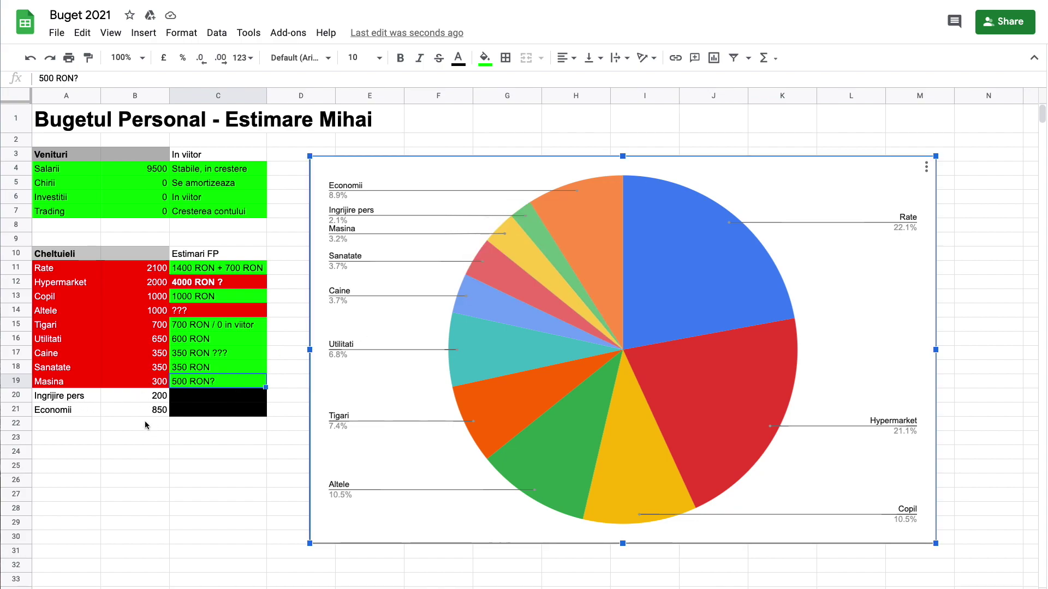
{"action": "left_click", "coordinate": [80, 396]}
{"action": "left_click_drag", "start_coordinate": [76, 384], "coordinate": [186, 384]}
{"action": "left_click", "coordinate": [211, 386]}
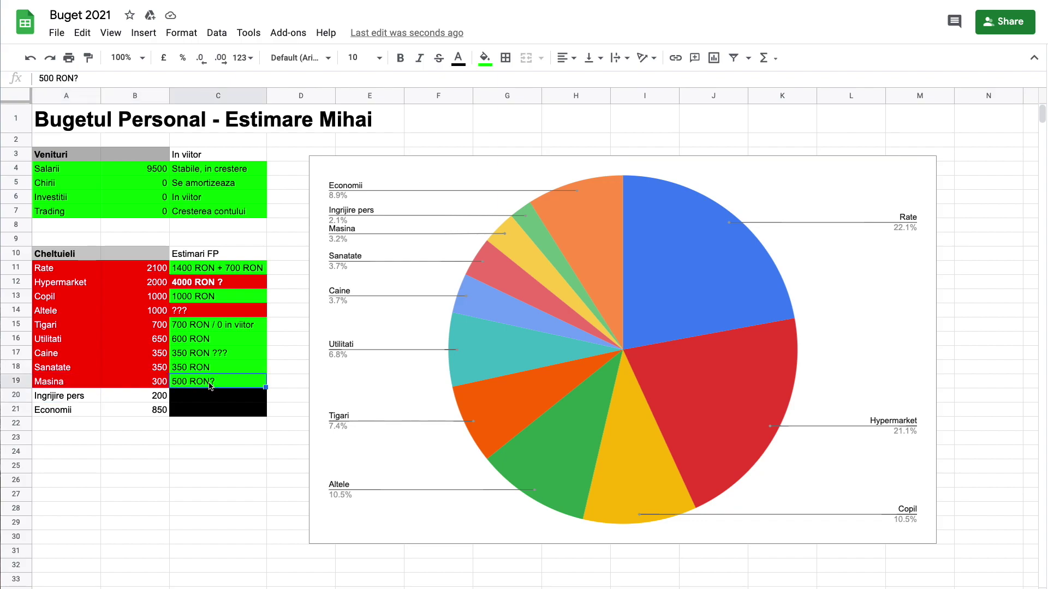
{"action": "left_click", "coordinate": [57, 398]}
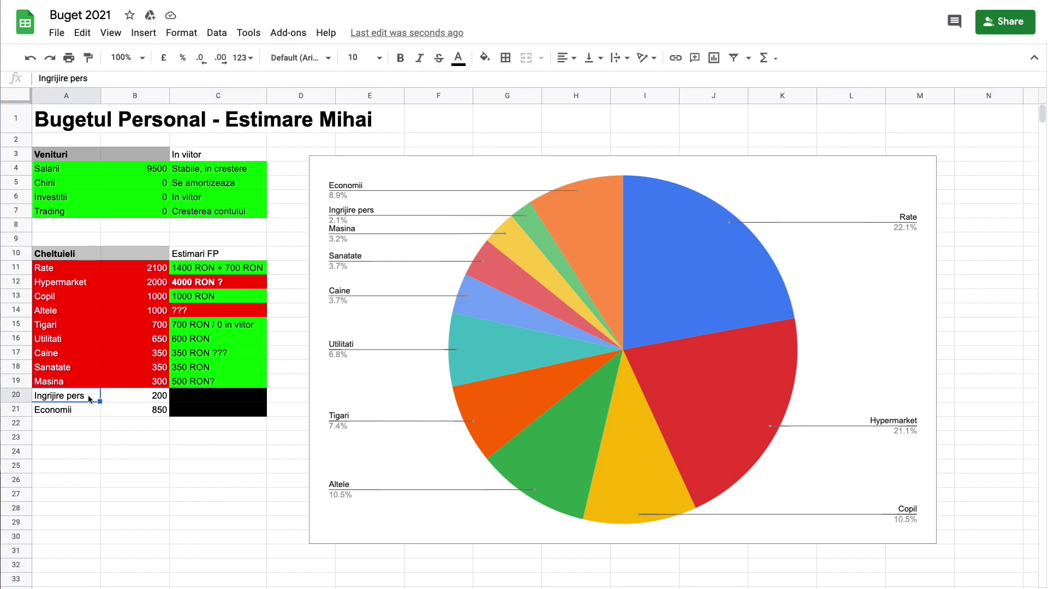
{"action": "left_click_drag", "start_coordinate": [80, 400], "coordinate": [149, 401]}
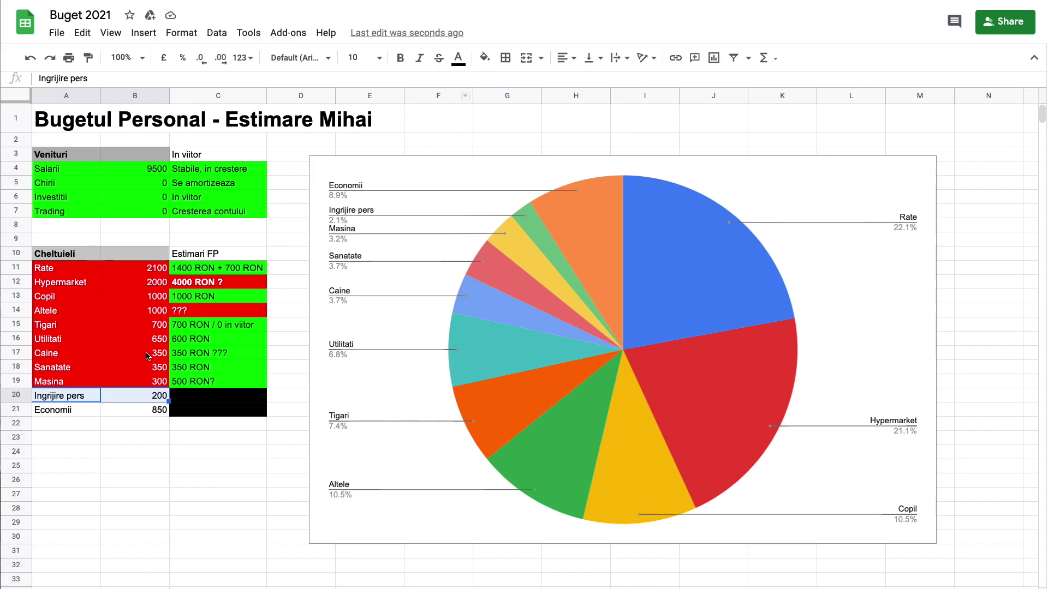
{"action": "left_click", "coordinate": [212, 378]}
{"action": "left_click", "coordinate": [541, 237]}
{"action": "mouse_move", "coordinate": [530, 254]}
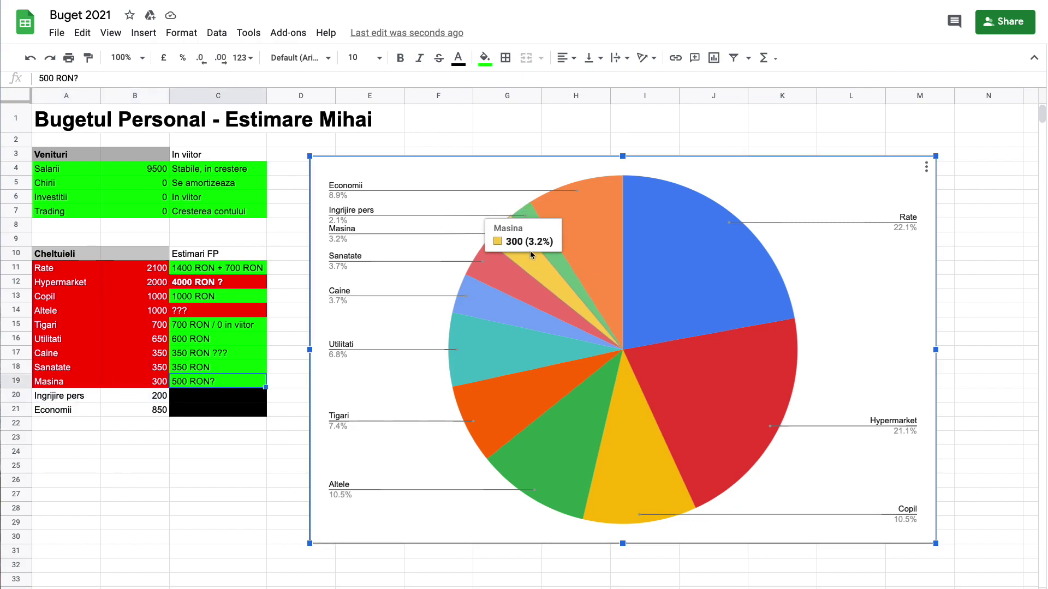
{"action": "mouse_move", "coordinate": [570, 280]}
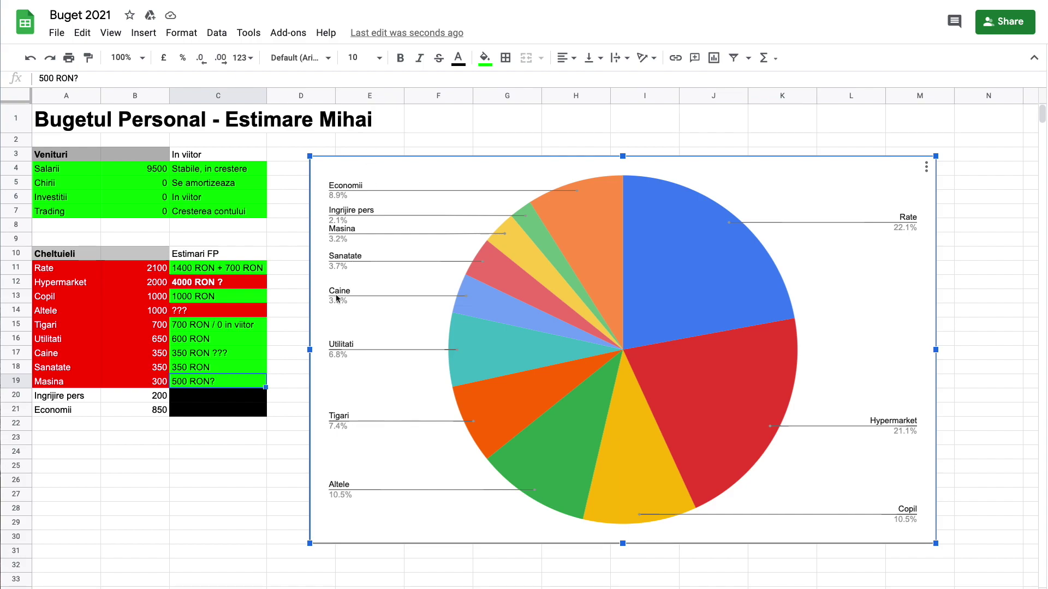
Step: Fill the Ingrijire pers cells A20:B20 with red and set their text colour to white
{"action": "left_click_drag", "start_coordinate": [68, 402], "coordinate": [151, 398]}
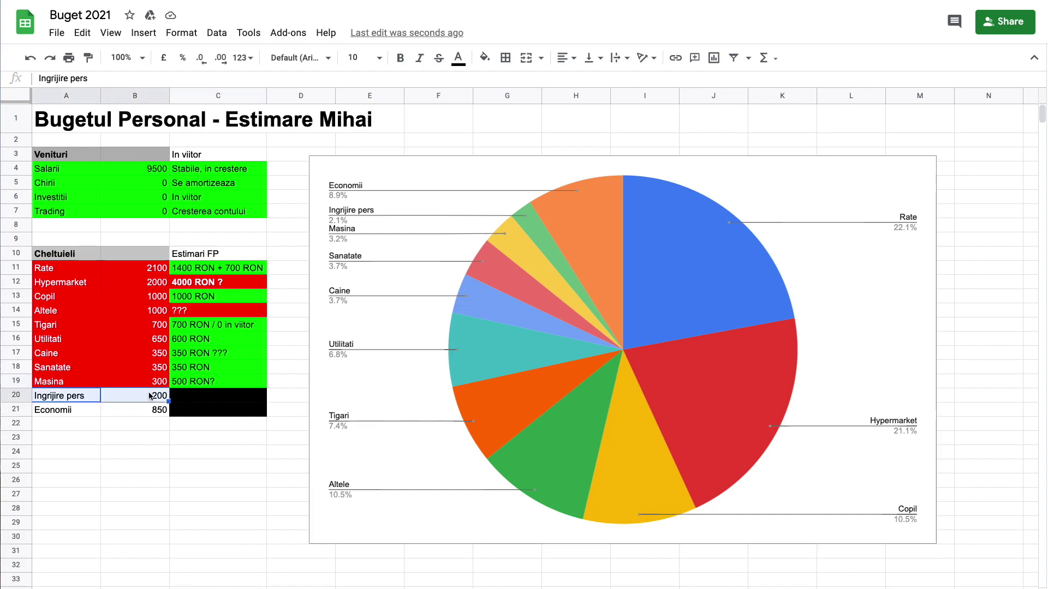
{"action": "left_click", "coordinate": [485, 57]}
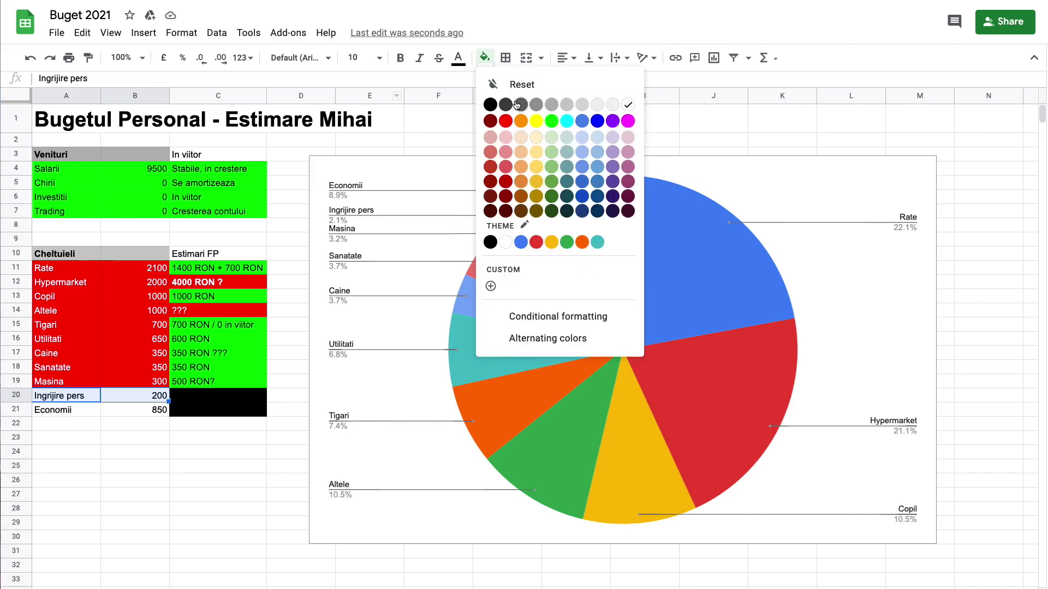
{"action": "left_click", "coordinate": [508, 124]}
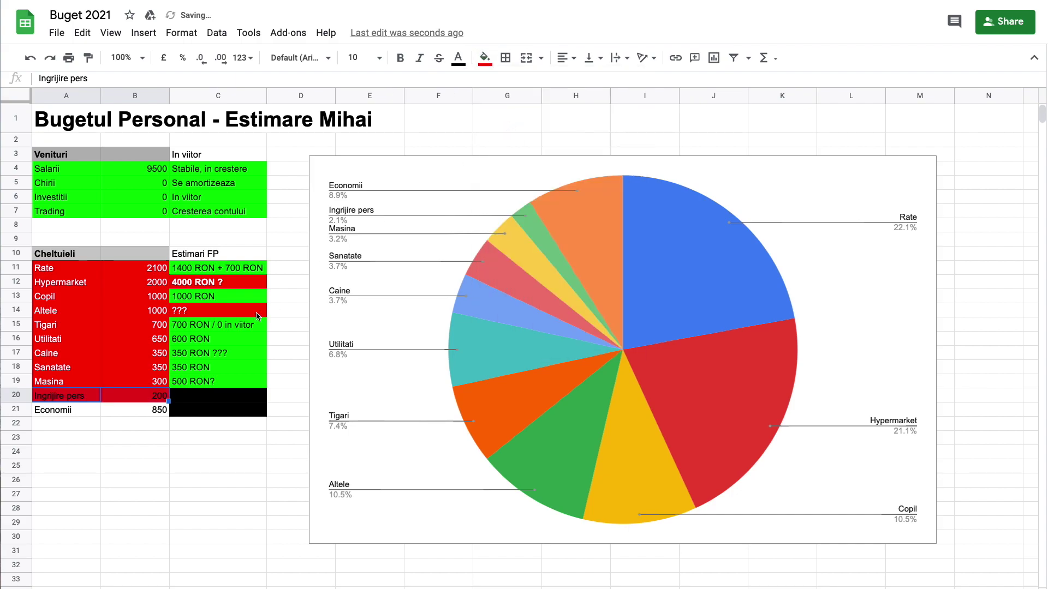
{"action": "left_click", "coordinate": [458, 57]}
{"action": "left_click", "coordinate": [602, 105]}
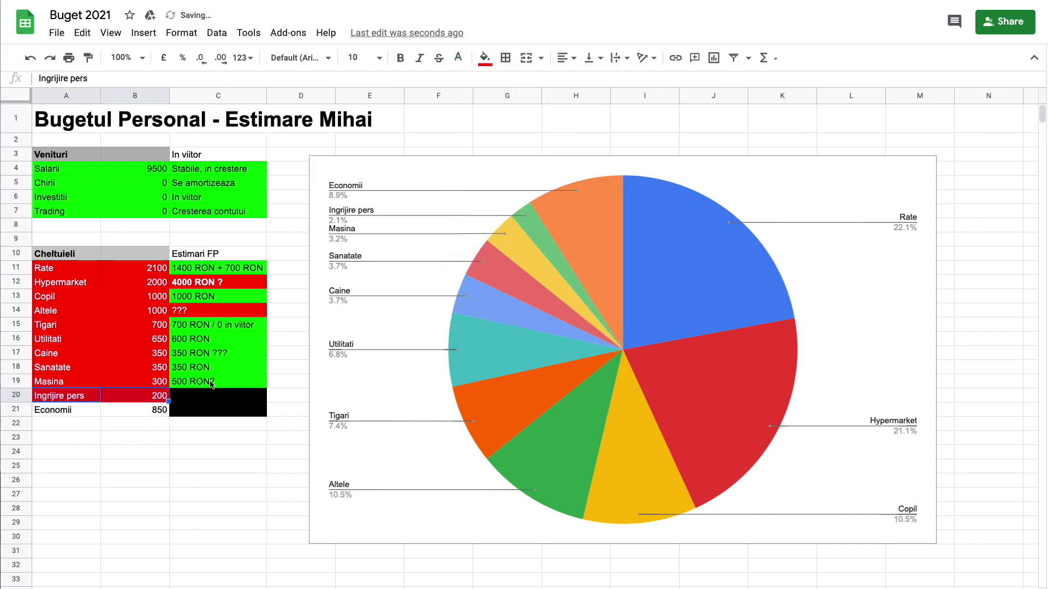
Step: Fill the Ingrijire pers estimate cell C20 with green and enter "200 RON" in it
{"action": "left_click", "coordinate": [191, 399]}
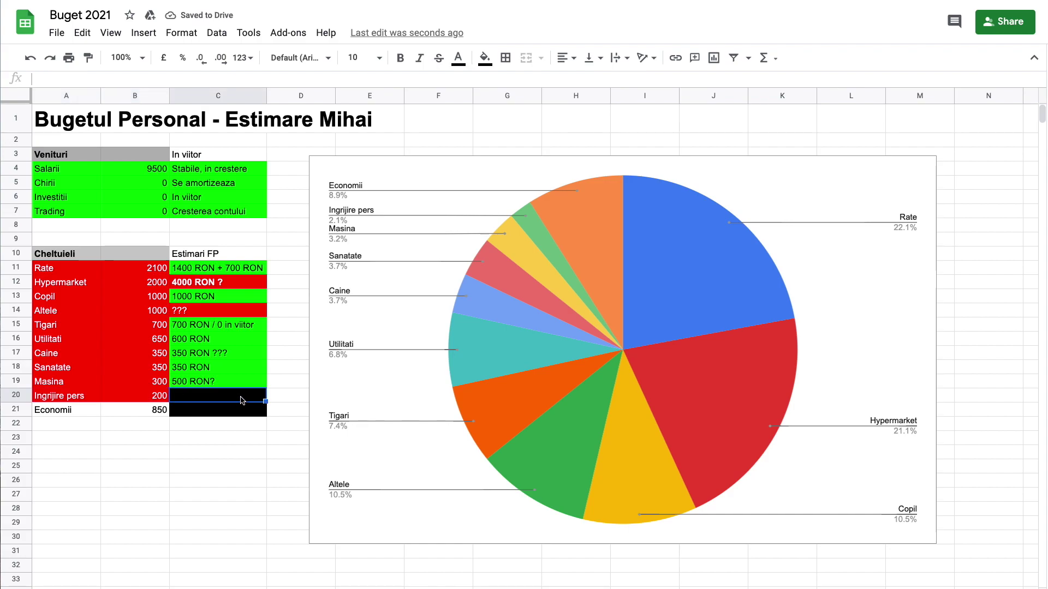
{"action": "left_click", "coordinate": [484, 58]}
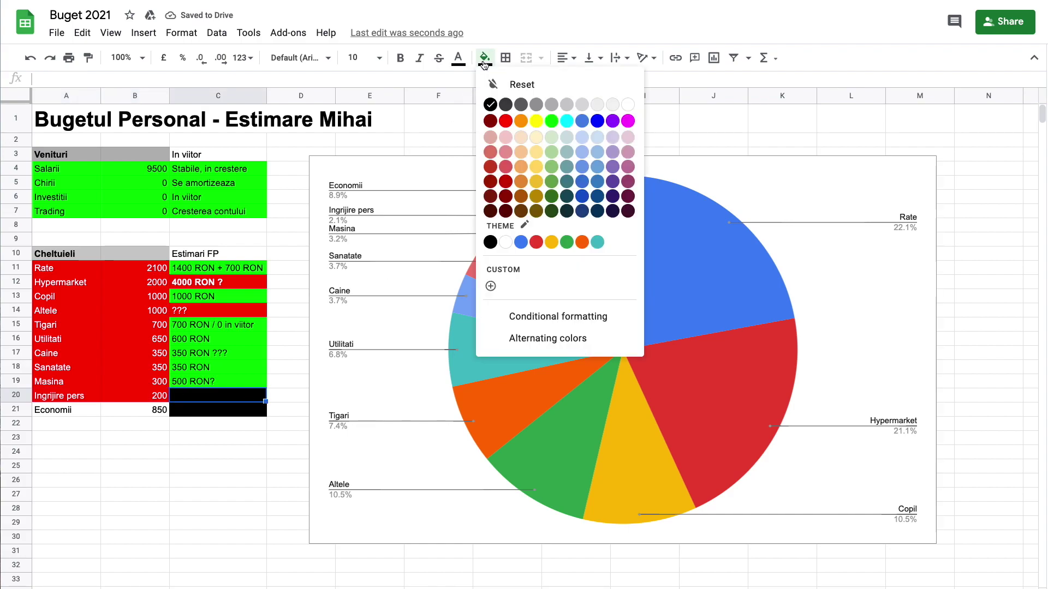
{"action": "left_click", "coordinate": [628, 104]}
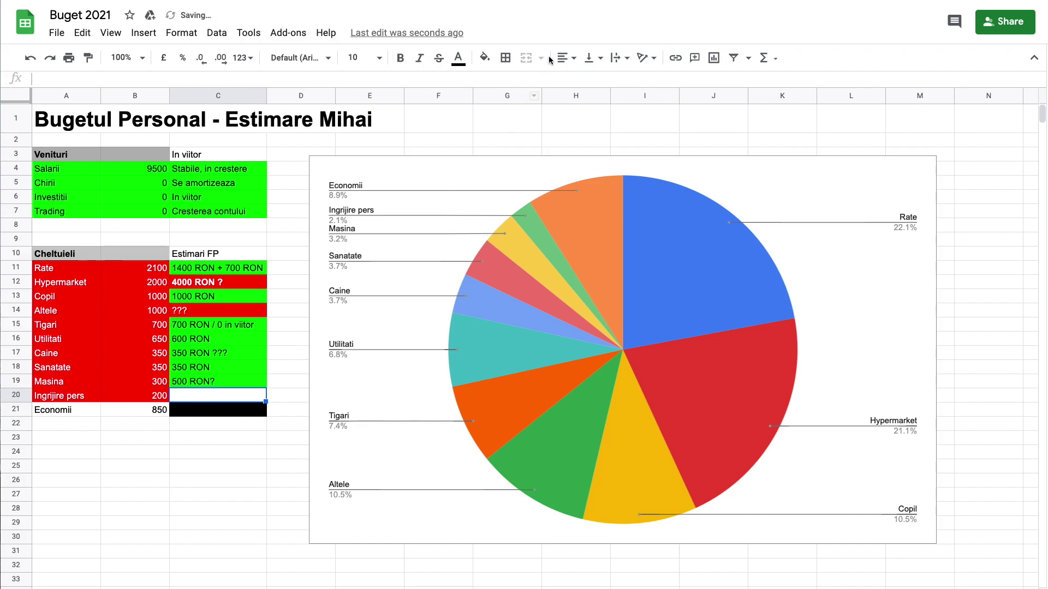
{"action": "left_click", "coordinate": [484, 58]}
{"action": "left_click", "coordinate": [545, 120]}
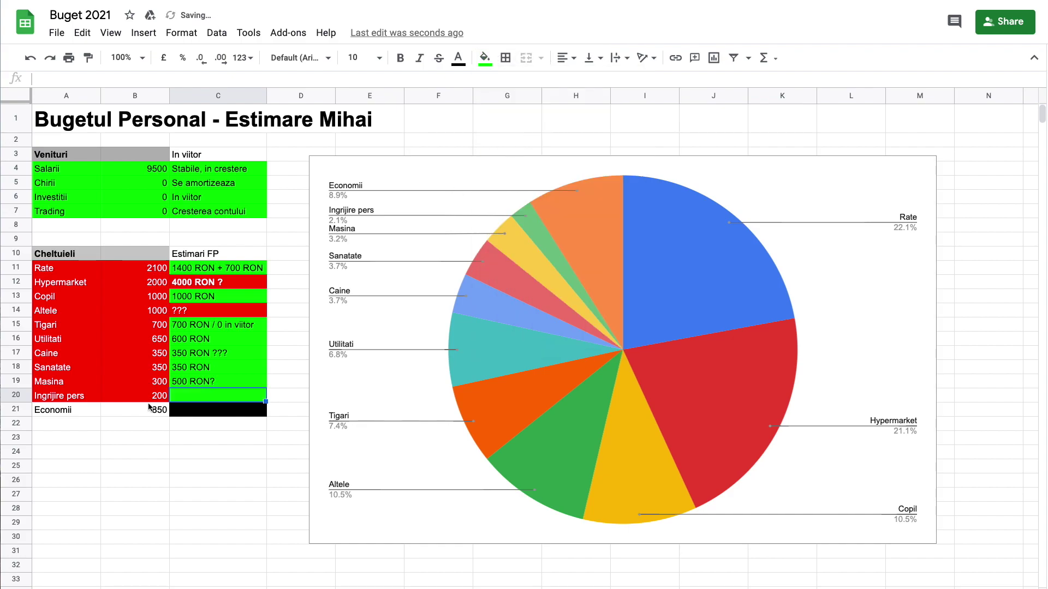
{"action": "type", "text": "200"}
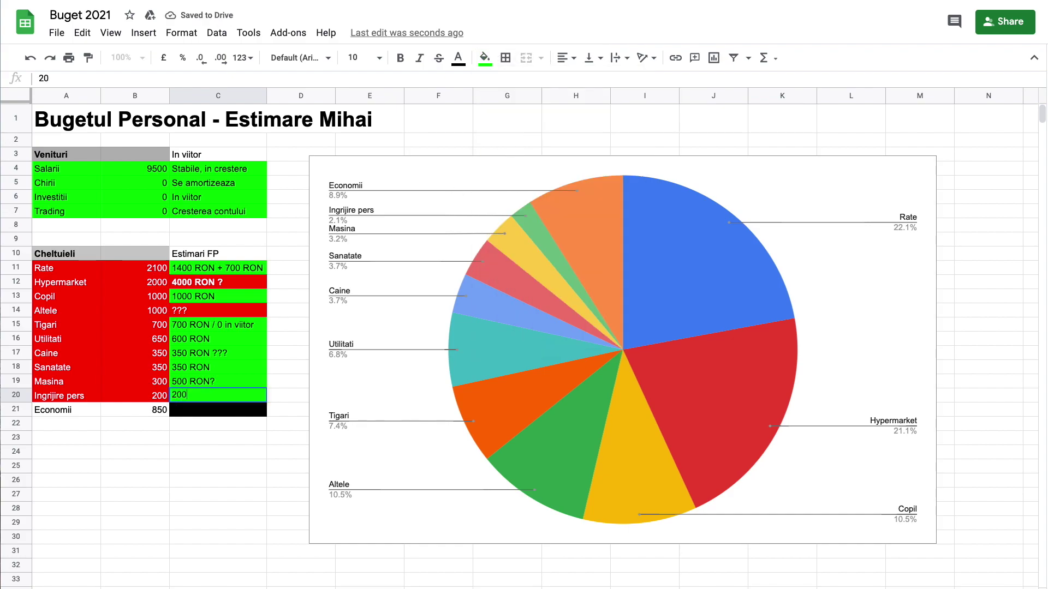
{"action": "type", "text": " RON"}
{"action": "key", "text": "Return"}
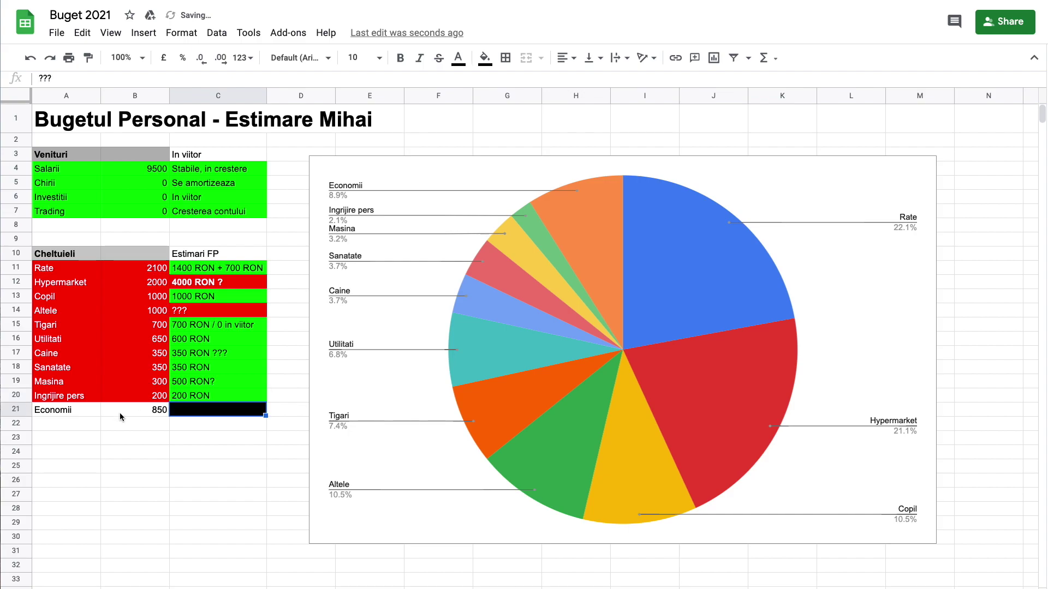
Step: Set the text of the Economii cells A21:B21 to white and fill them with red
{"action": "left_click", "coordinate": [85, 414]}
{"action": "left_click_drag", "start_coordinate": [85, 414], "coordinate": [143, 410]}
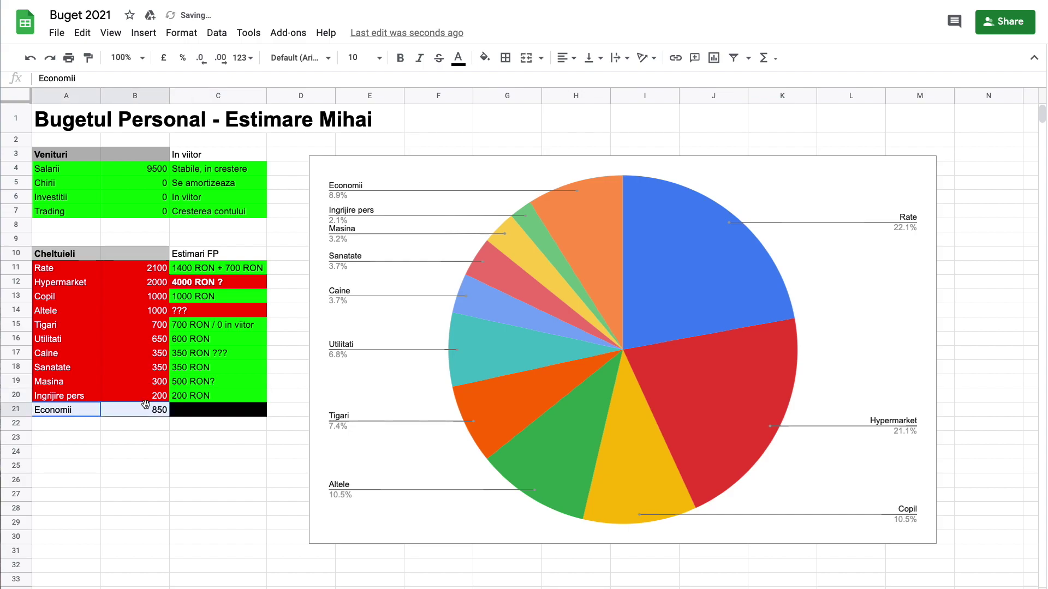
{"action": "left_click", "coordinate": [458, 57]}
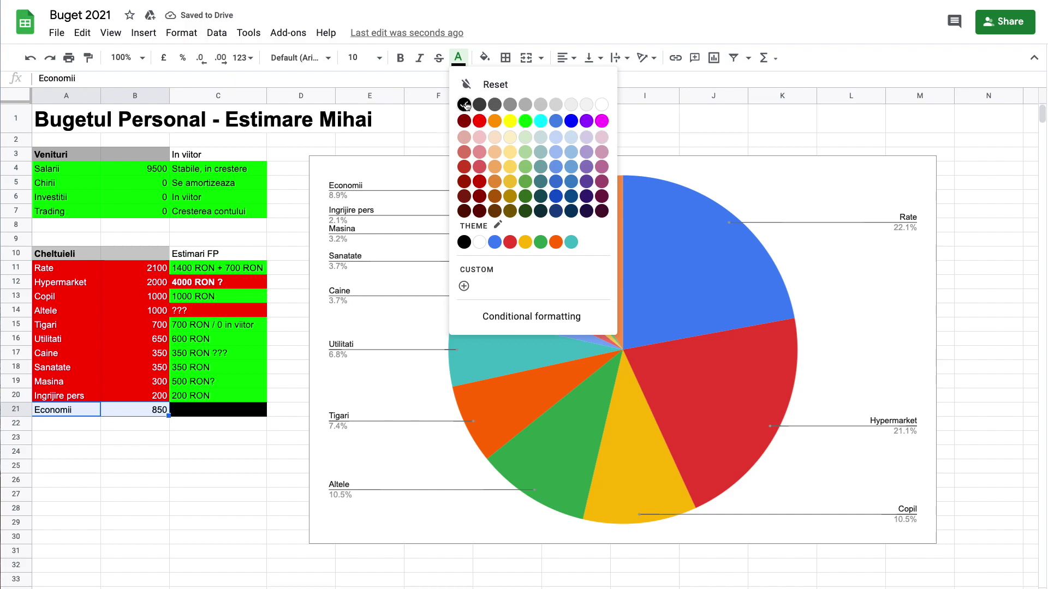
{"action": "left_click", "coordinate": [601, 105]}
{"action": "left_click", "coordinate": [485, 57]}
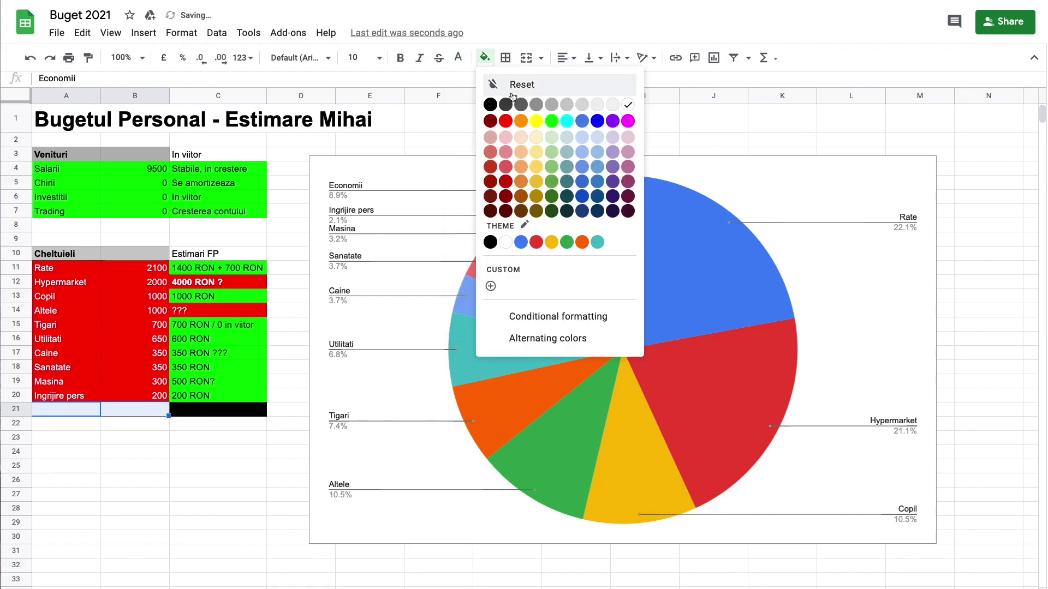
{"action": "left_click", "coordinate": [504, 120]}
Step: Enter "0 RON ?" as the Economii estimate in cell C21
{"action": "left_click", "coordinate": [119, 413]}
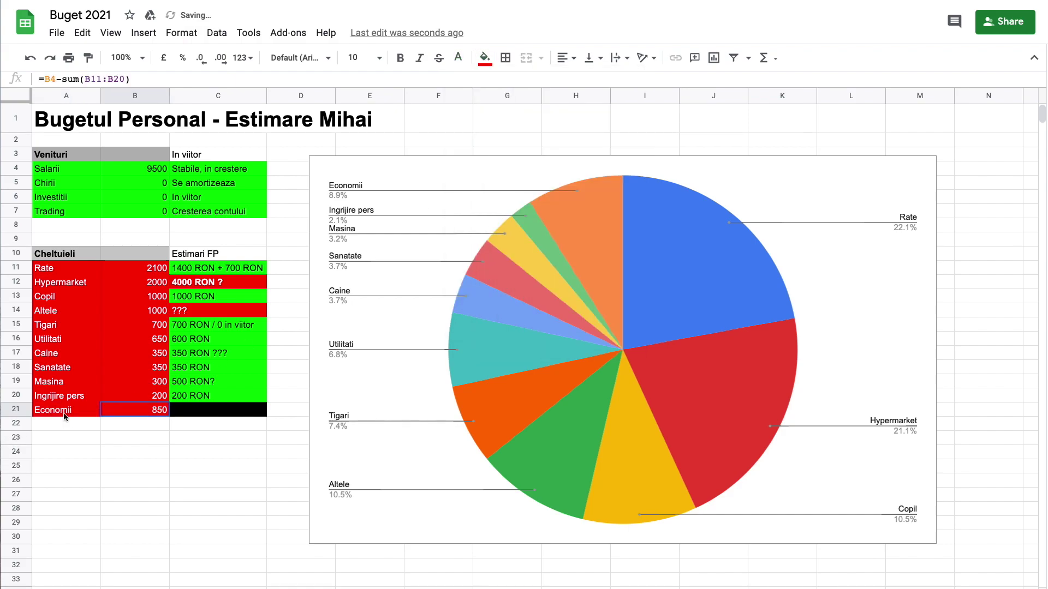
{"action": "left_click", "coordinate": [70, 413]}
{"action": "left_click", "coordinate": [234, 413]}
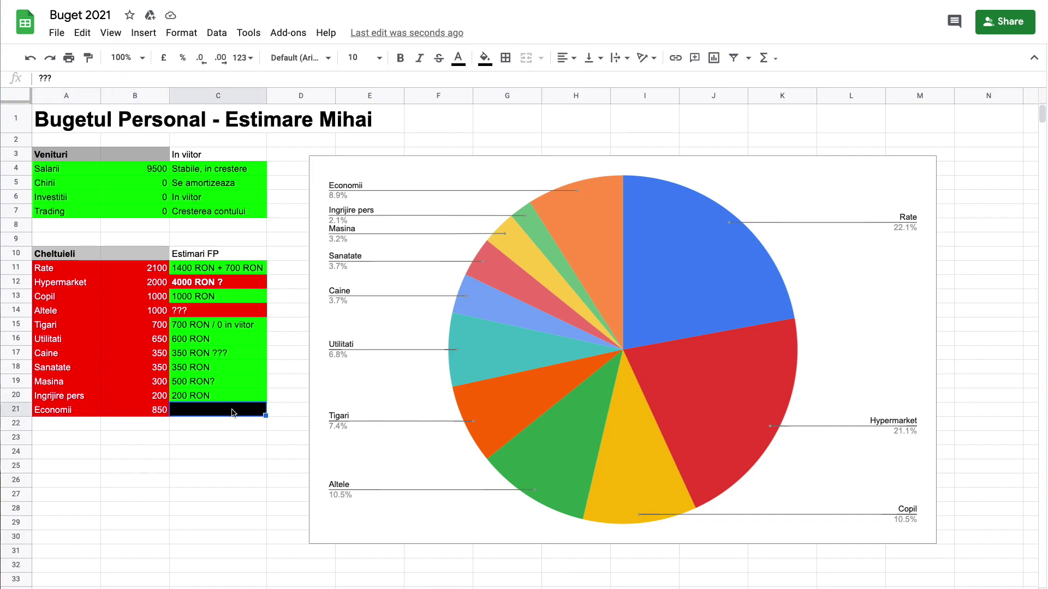
{"action": "type", "text": "RON >"}
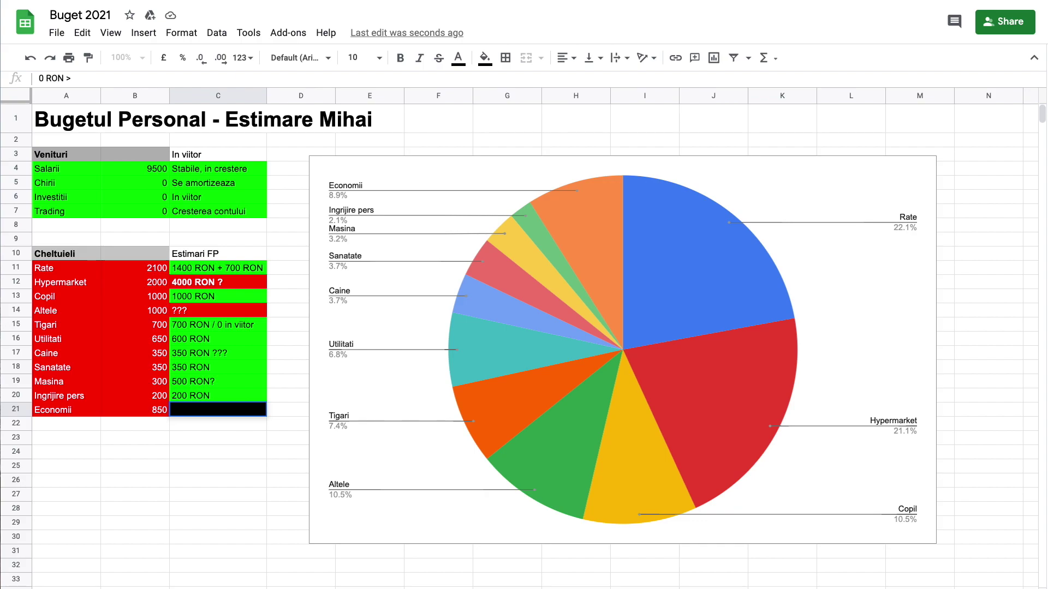
{"action": "key", "text": "Return"}
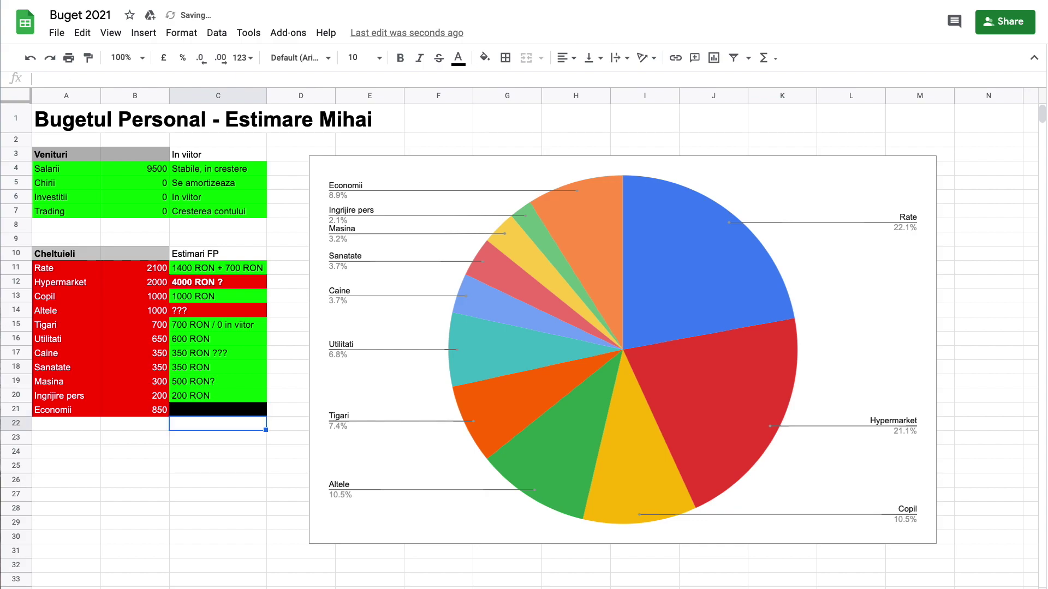
{"action": "left_click", "coordinate": [216, 408]}
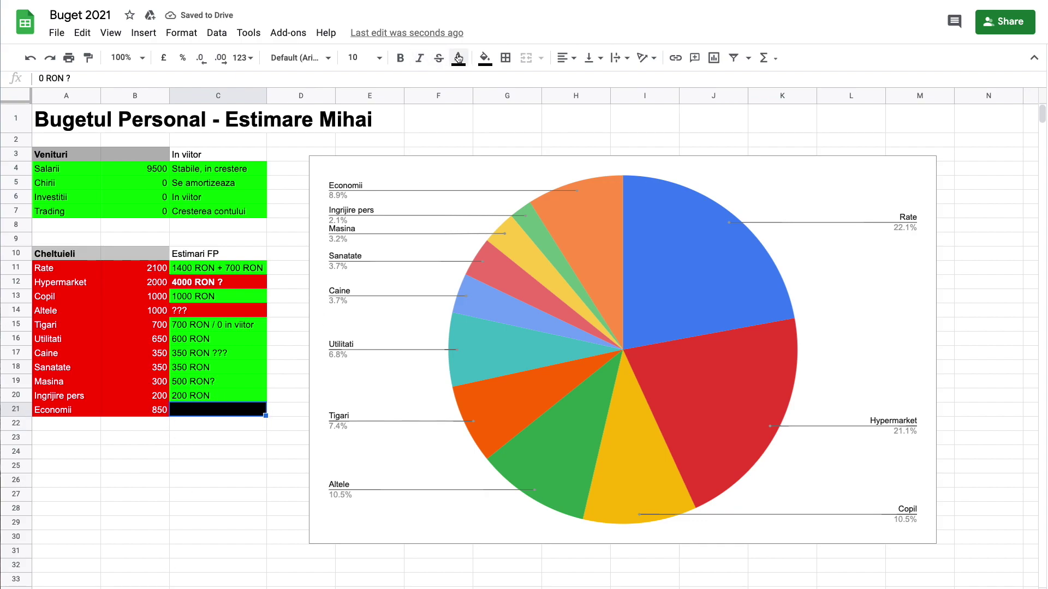
Step: Change the fill colour of the Masina estimate cell C19 to red
{"action": "left_click", "coordinate": [212, 367]}
{"action": "left_click", "coordinate": [213, 380]}
{"action": "left_click", "coordinate": [485, 57]}
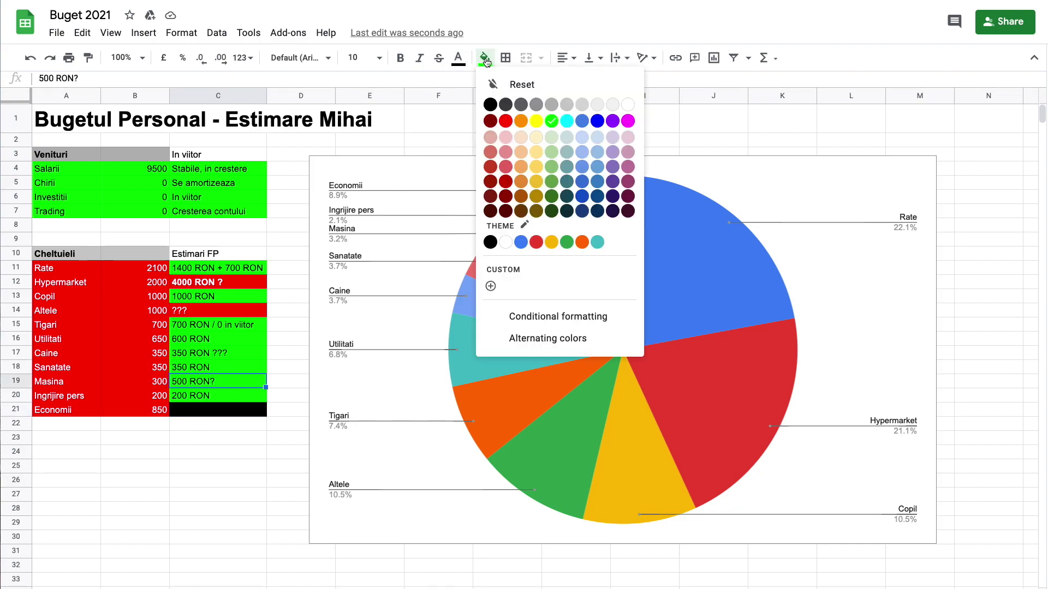
{"action": "left_click", "coordinate": [504, 118]}
Step: Change the Utilitati estimate in cell C16 to "650 RON"
{"action": "left_click", "coordinate": [243, 340]}
{"action": "left_click", "coordinate": [46, 78]}
{"action": "key", "text": "Delete"}
{"action": "type", "text": "5"}
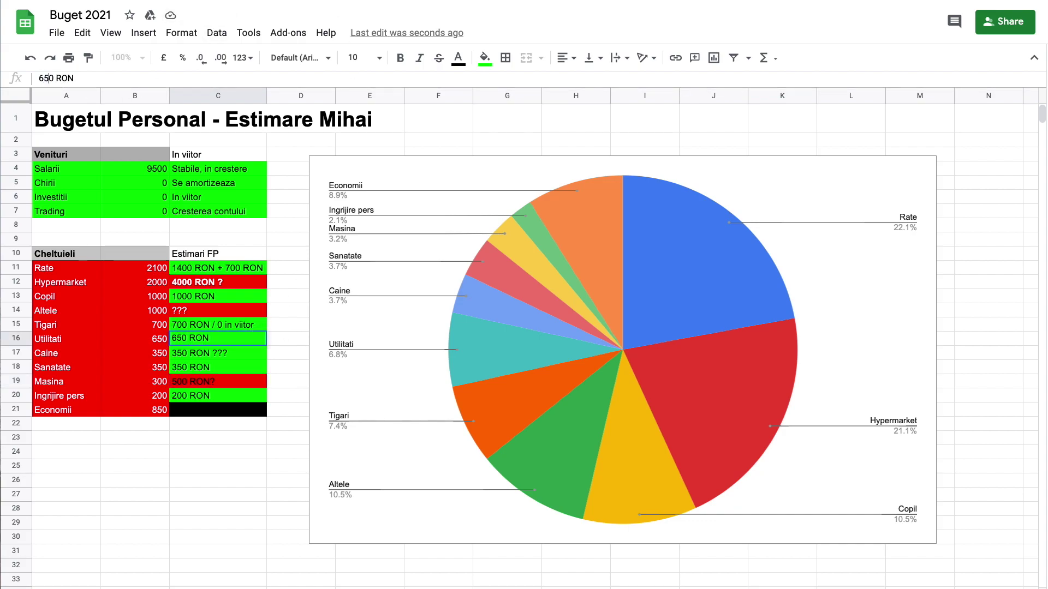
{"action": "key", "text": "Return"}
Step: Fill the Economii estimate cell C21 with red
{"action": "left_click", "coordinate": [190, 385]}
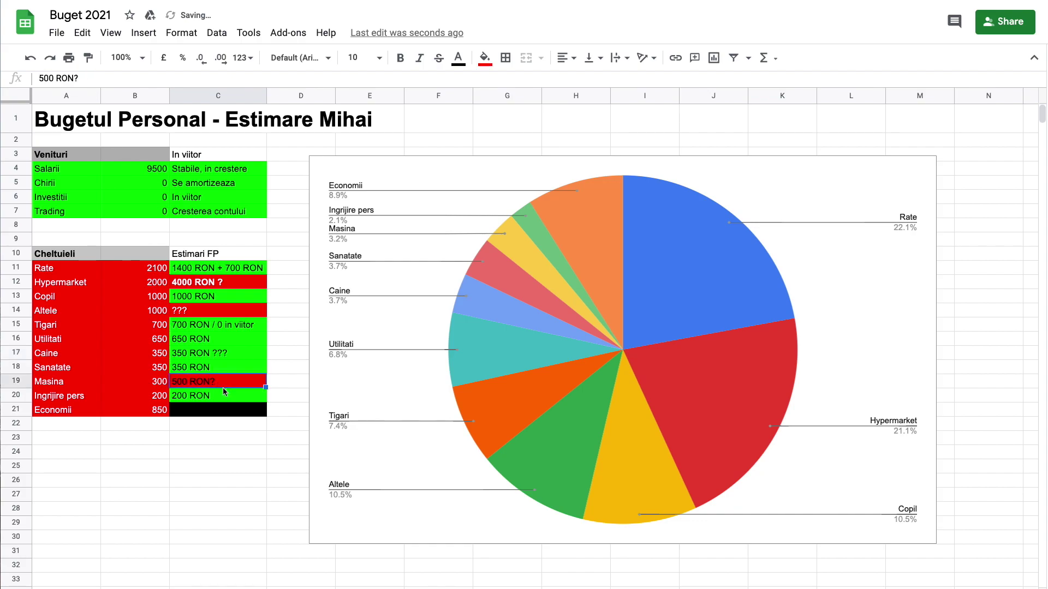
{"action": "left_click", "coordinate": [228, 409]}
{"action": "left_click", "coordinate": [484, 60]}
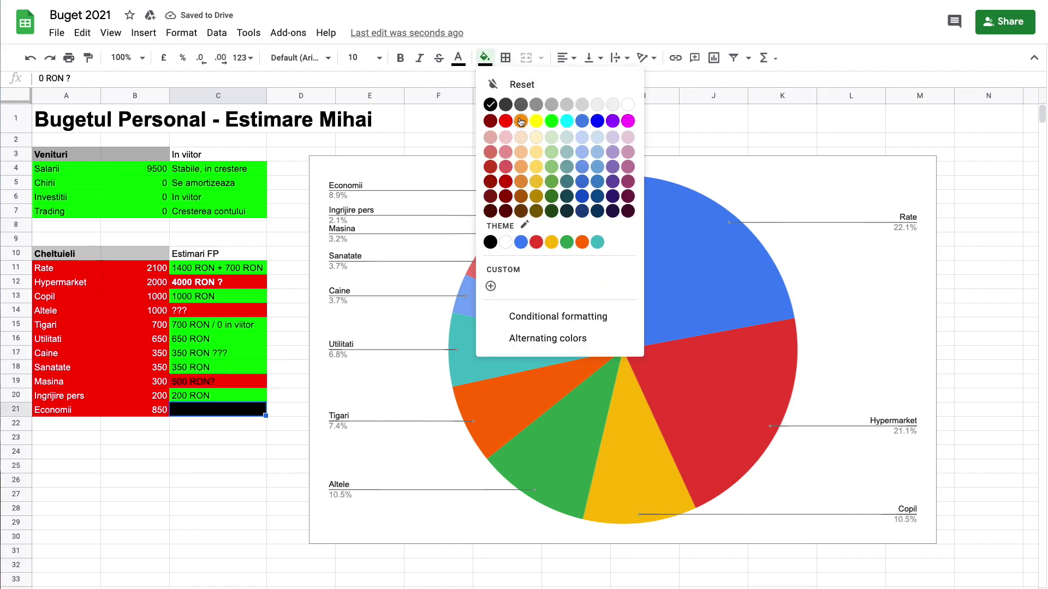
{"action": "left_click", "coordinate": [506, 121]}
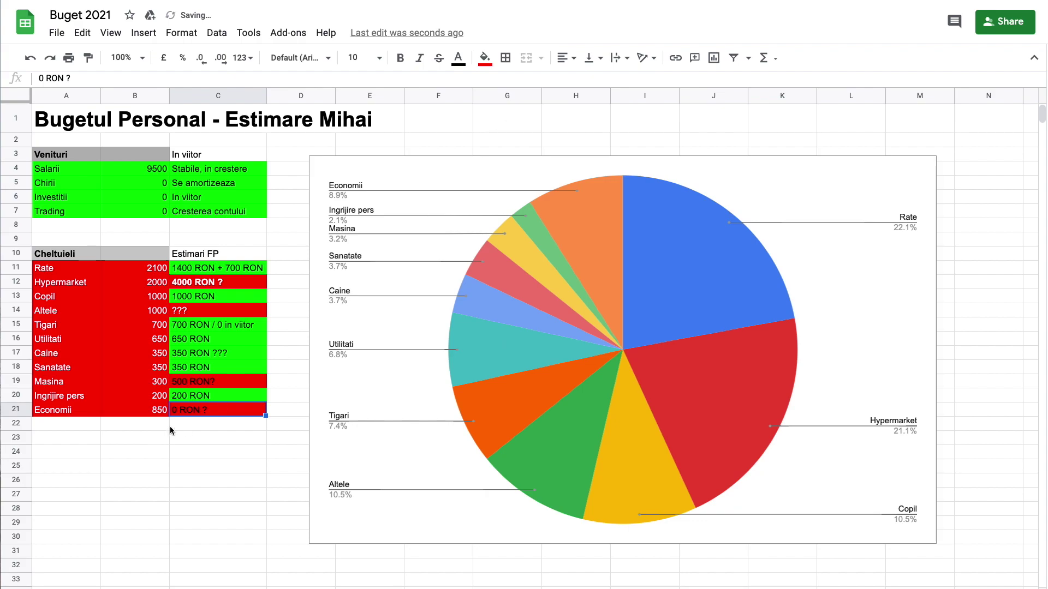
Step: Change the fill colour of the Masina estimate cell C19 to white
{"action": "left_click", "coordinate": [217, 388]}
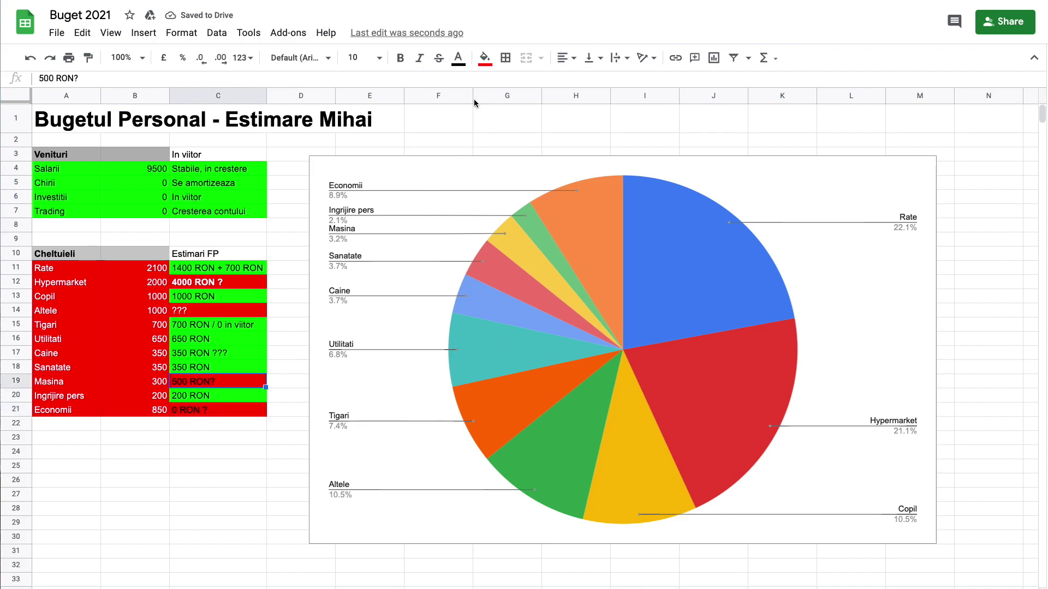
{"action": "left_click", "coordinate": [484, 57]}
{"action": "left_click", "coordinate": [628, 107]}
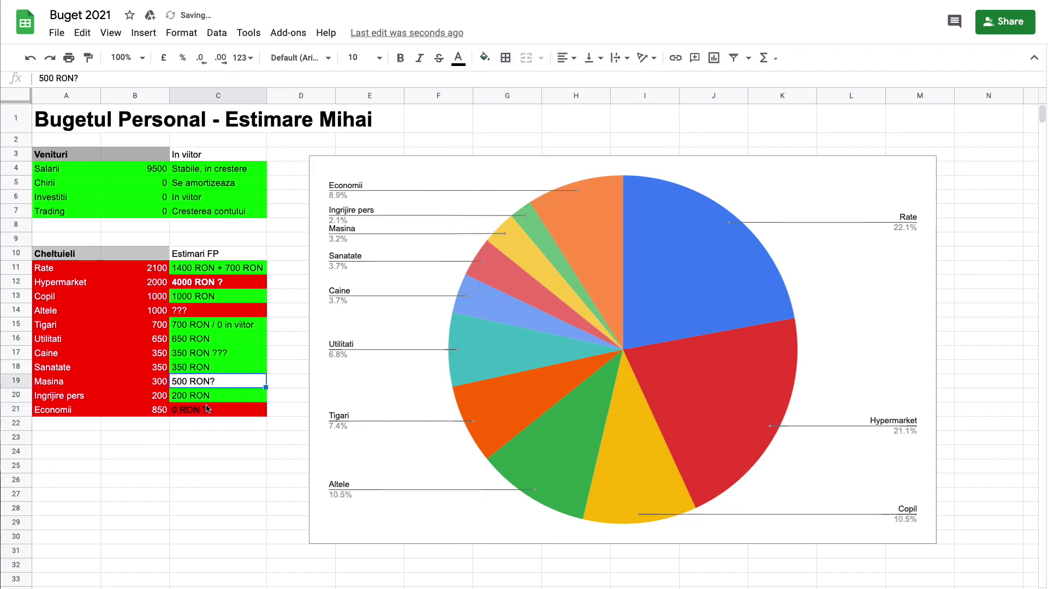
Step: Fill the Masina estimate cell C19 with red and set its text colour to white
{"action": "left_click", "coordinate": [486, 59]}
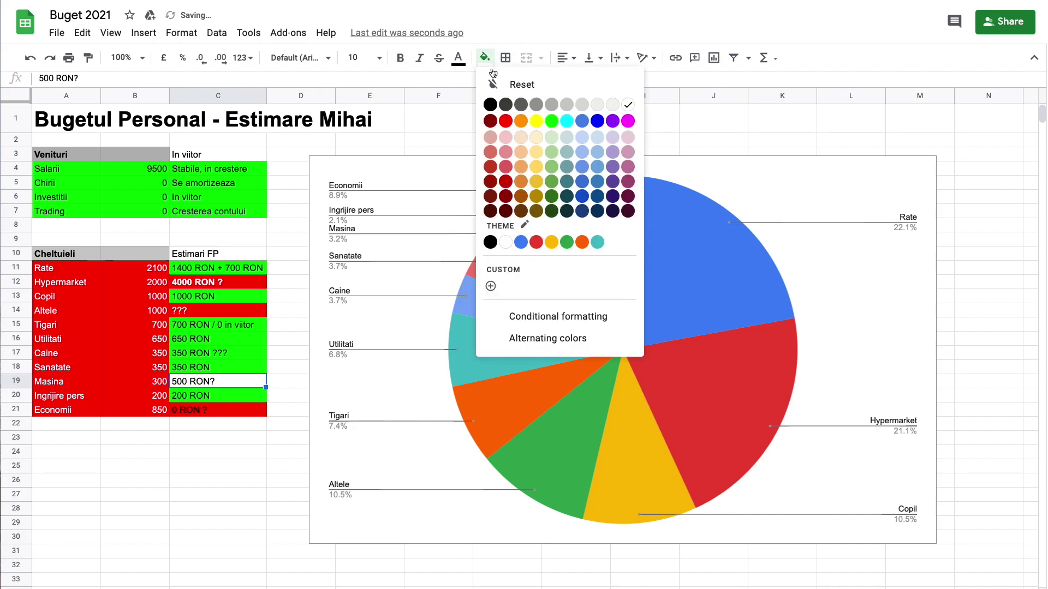
{"action": "left_click", "coordinate": [505, 121]}
{"action": "left_click", "coordinate": [457, 57]}
{"action": "left_click", "coordinate": [601, 105]}
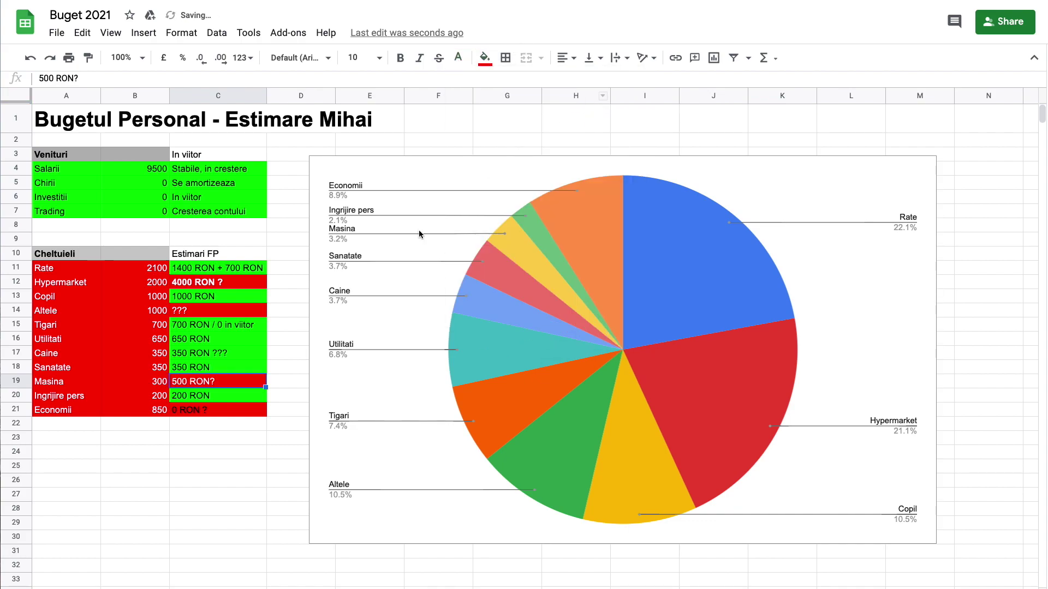
Step: Change the text colour of the Economii estimate in cell C21 to white
{"action": "key", "text": "Down"}
{"action": "key", "text": "Down"}
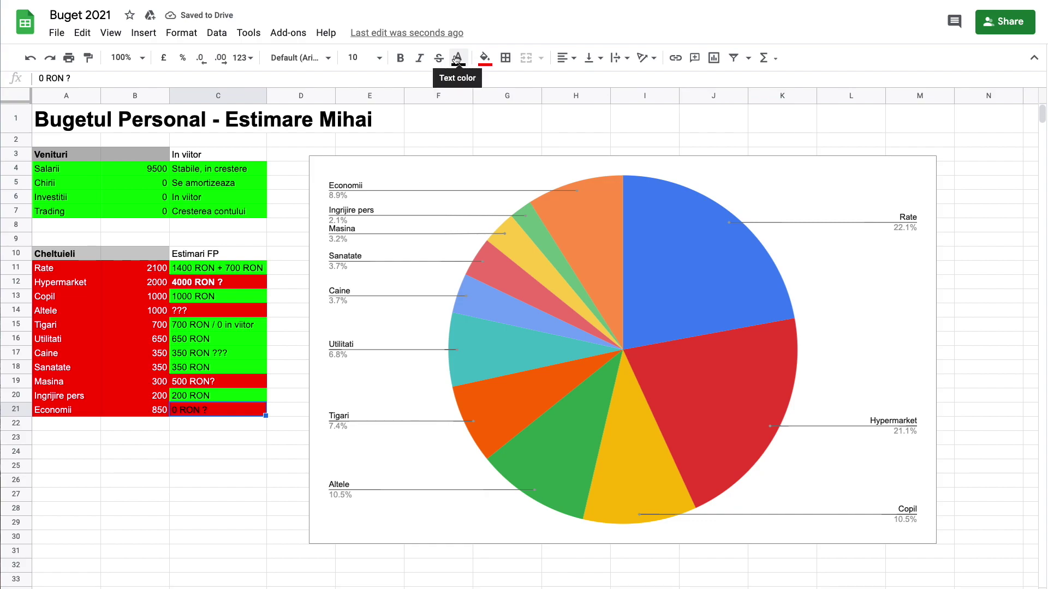
{"action": "left_click", "coordinate": [458, 57]}
{"action": "left_click", "coordinate": [601, 105]}
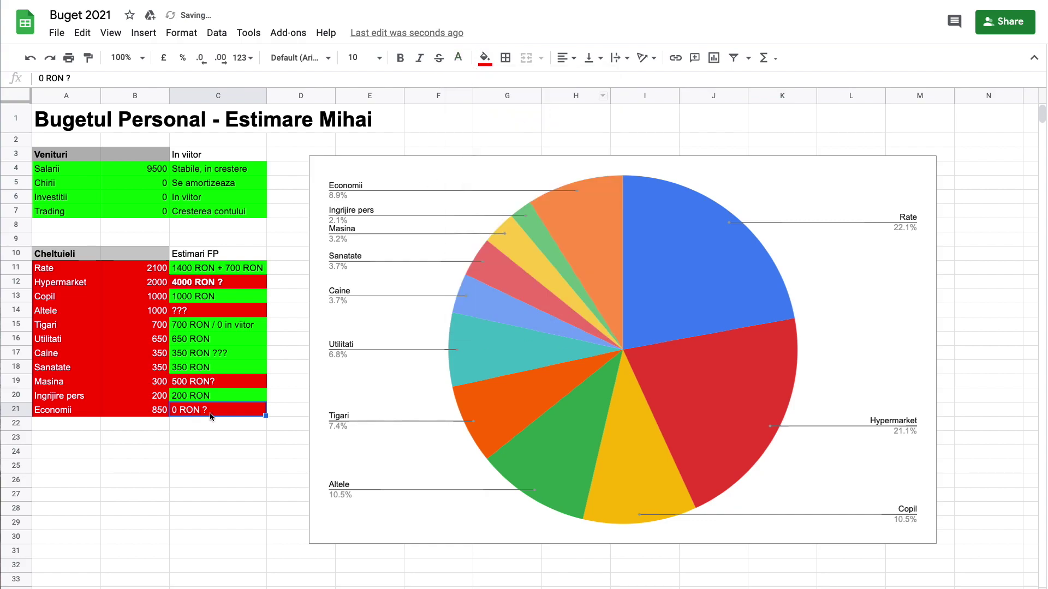
{"action": "left_click", "coordinate": [226, 403]}
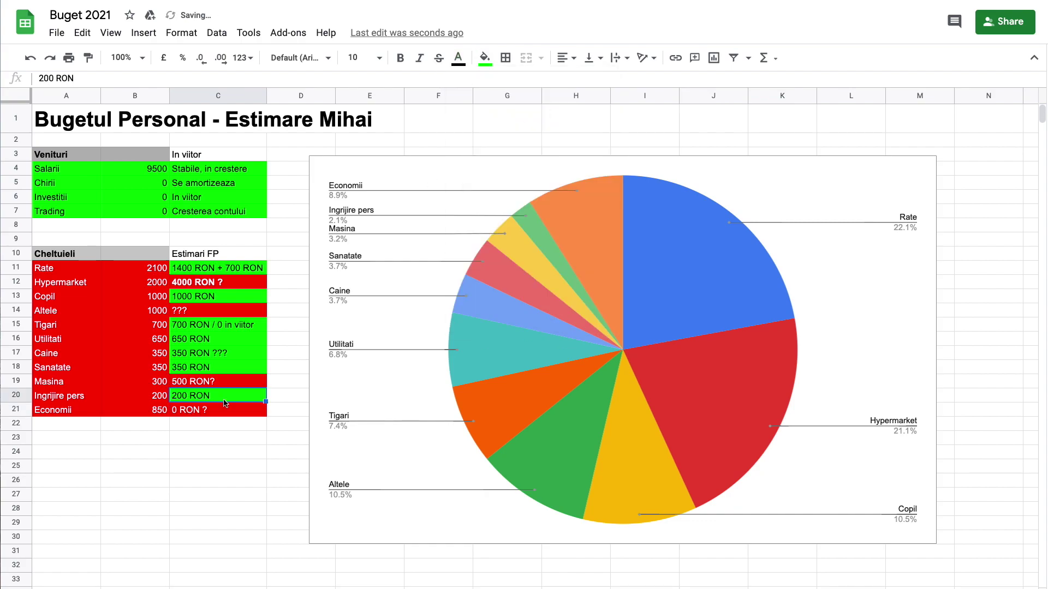
{"action": "left_click", "coordinate": [221, 271]}
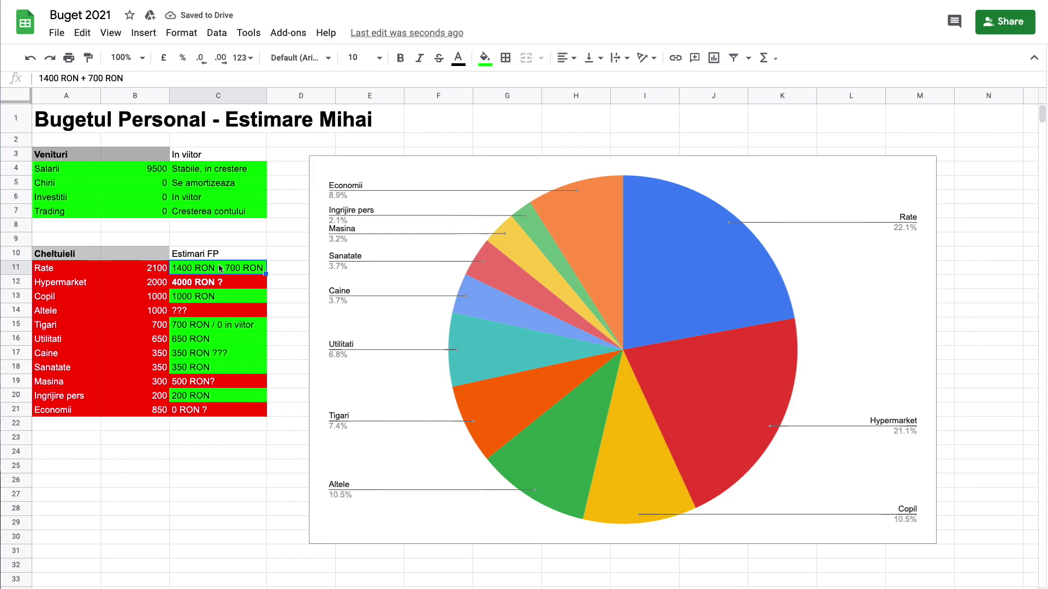
{"action": "left_click", "coordinate": [227, 431]}
{"action": "left_click", "coordinate": [592, 241]}
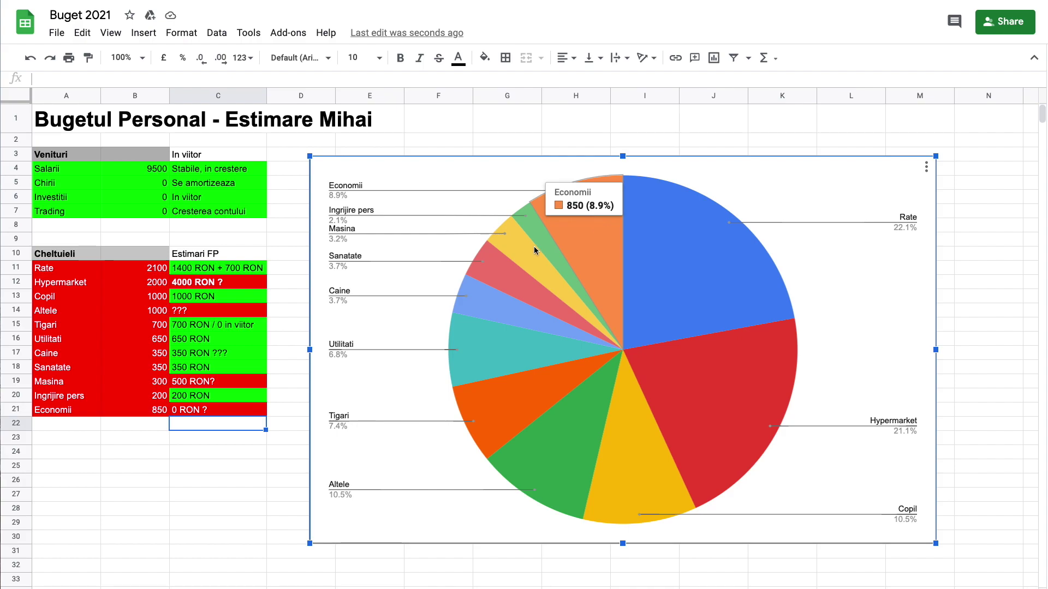
{"action": "left_click", "coordinate": [71, 282]}
{"action": "left_click_drag", "start_coordinate": [60, 254], "coordinate": [137, 269]}
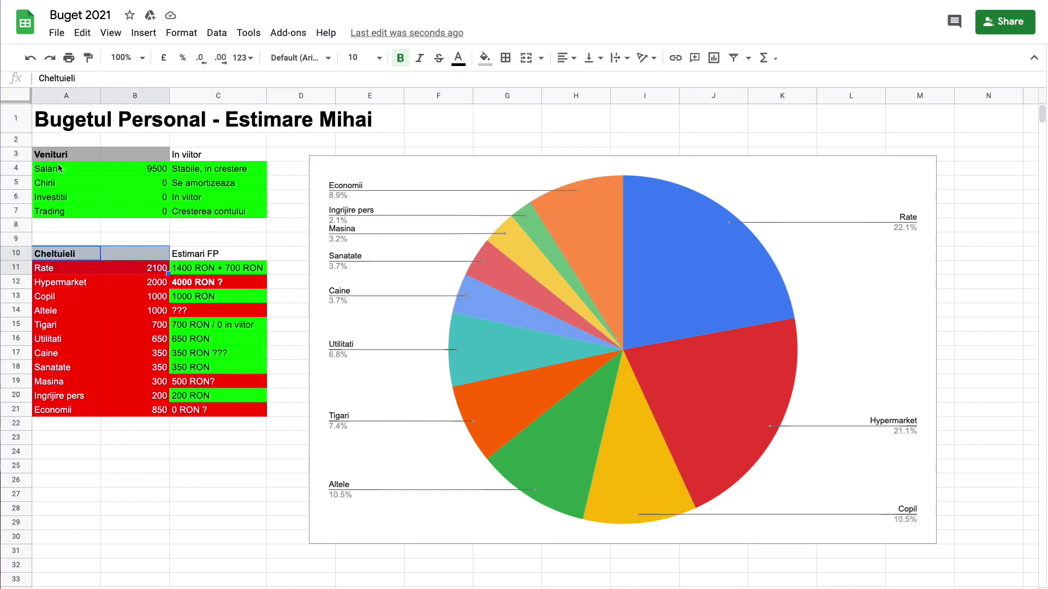
{"action": "left_click", "coordinate": [68, 156]}
{"action": "left_click", "coordinate": [191, 154]}
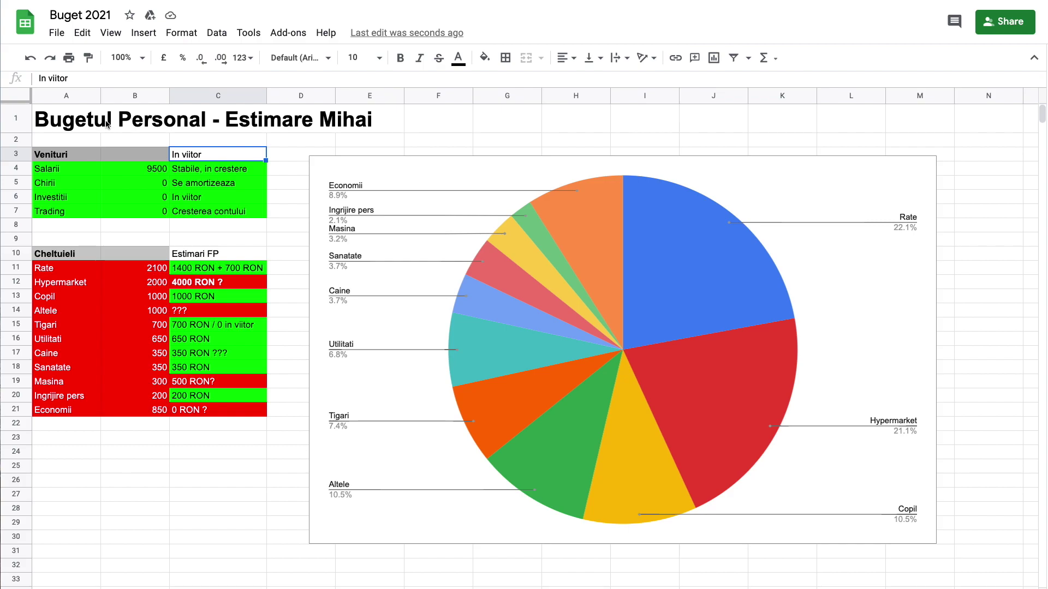
{"action": "left_click", "coordinate": [87, 130]}
{"action": "key", "text": "ctrl+a"}
{"action": "left_click", "coordinate": [71, 130]}
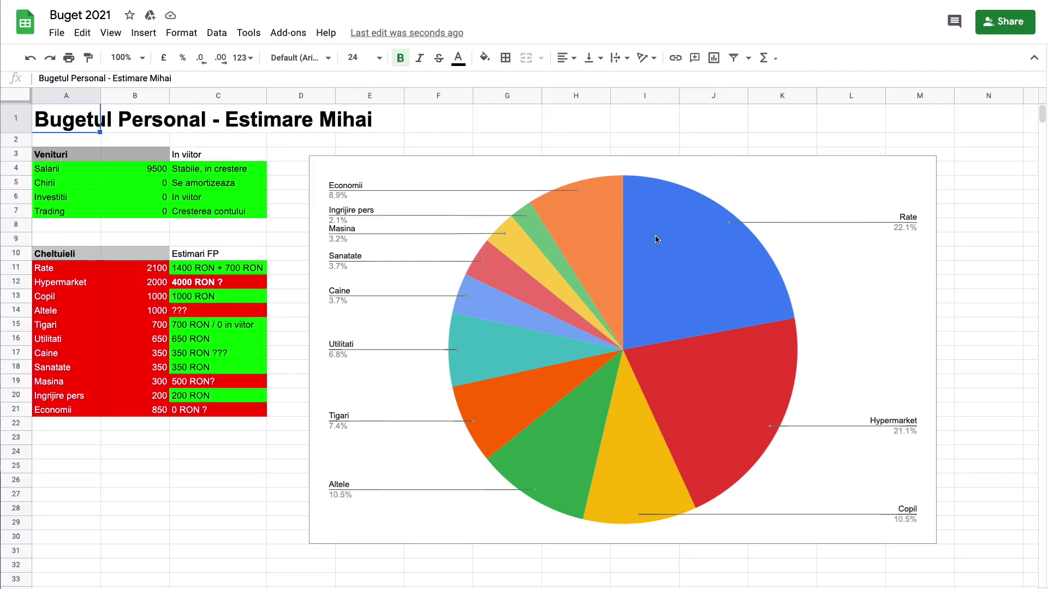
Step: Examine the amount and percentage of each expense slice in the pie chart
{"action": "left_click", "coordinate": [670, 243]}
{"action": "mouse_move", "coordinate": [717, 411]}
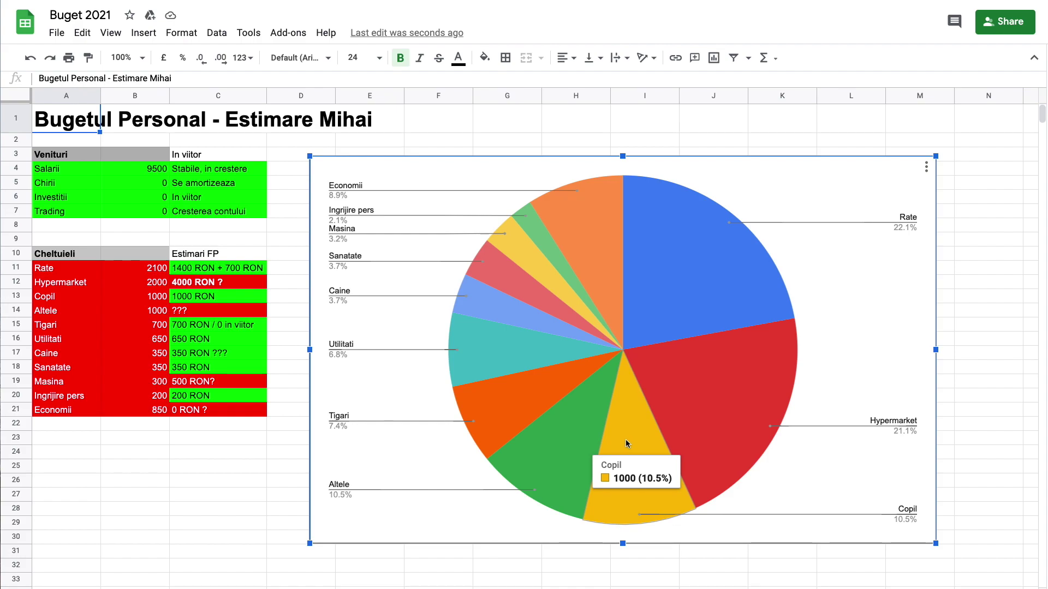
{"action": "mouse_move", "coordinate": [561, 431]}
{"action": "mouse_move", "coordinate": [521, 413]}
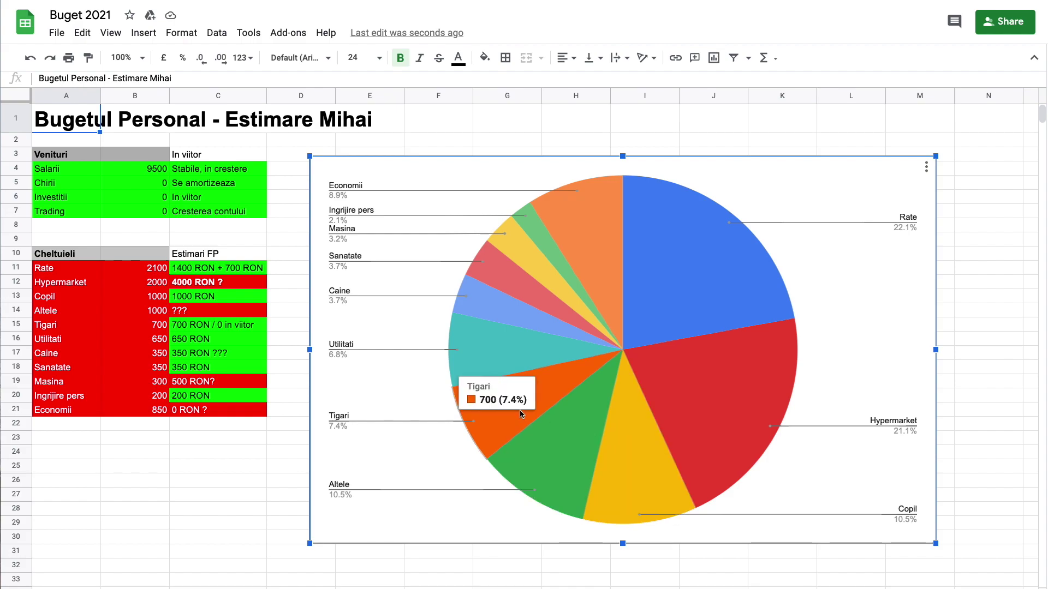
{"action": "mouse_move", "coordinate": [501, 360]}
{"action": "mouse_move", "coordinate": [494, 308]}
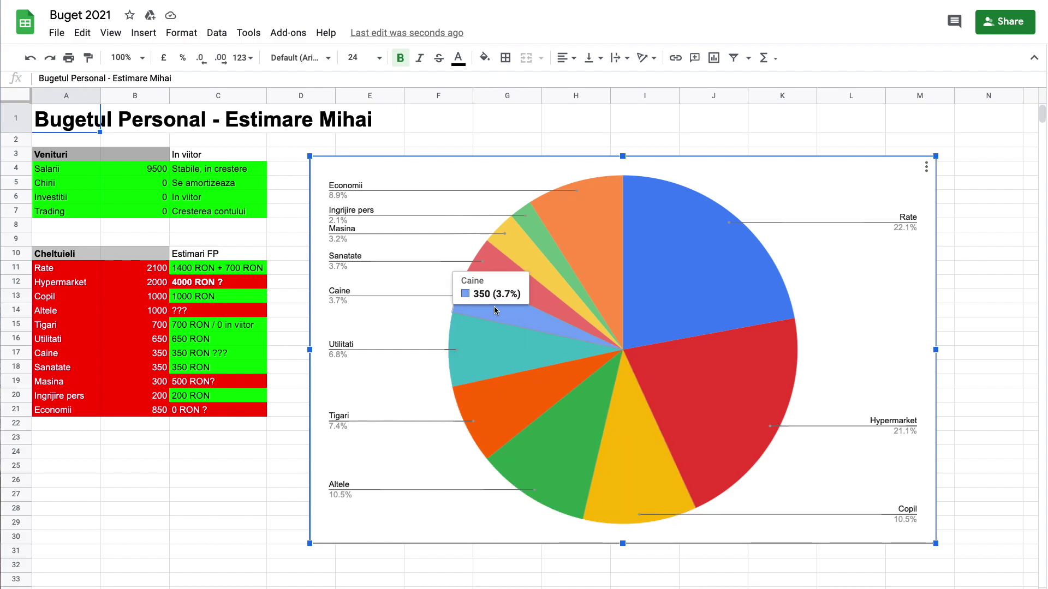
{"action": "mouse_move", "coordinate": [506, 276]}
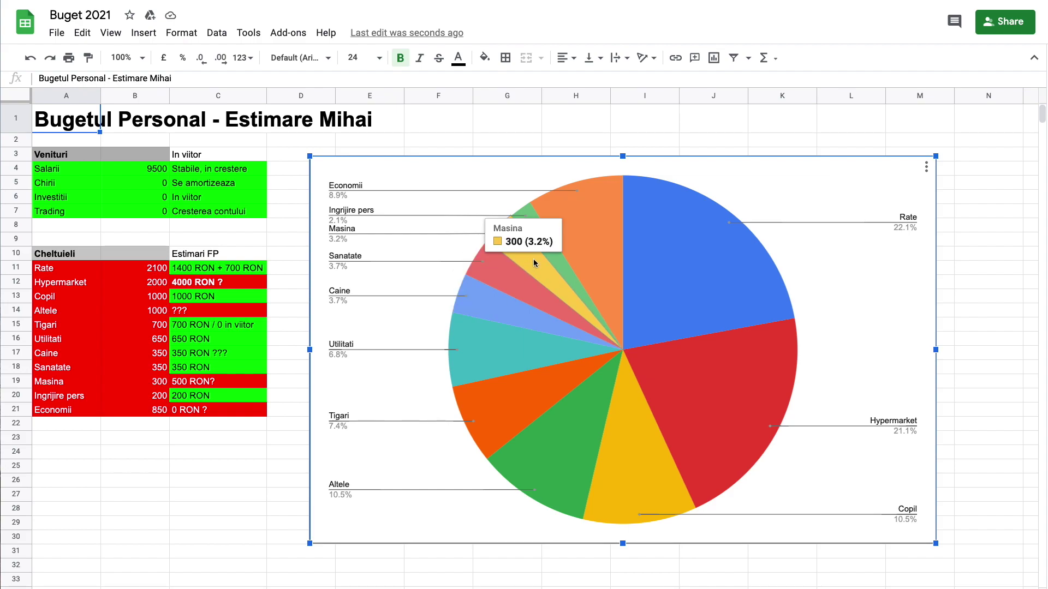
{"action": "mouse_move", "coordinate": [612, 234]}
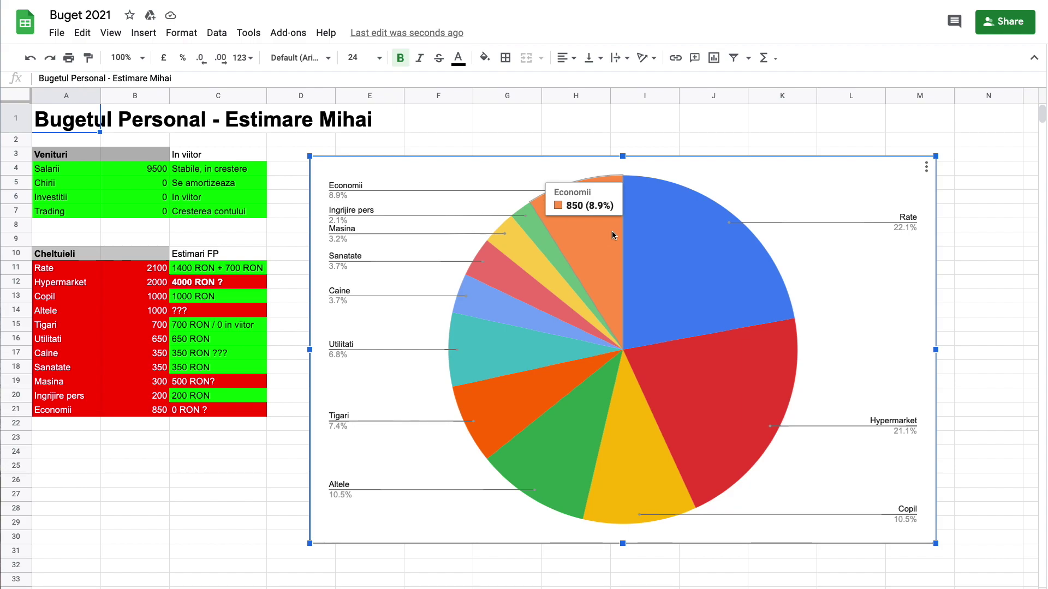
{"action": "mouse_move", "coordinate": [687, 238]}
{"action": "mouse_move", "coordinate": [720, 377]}
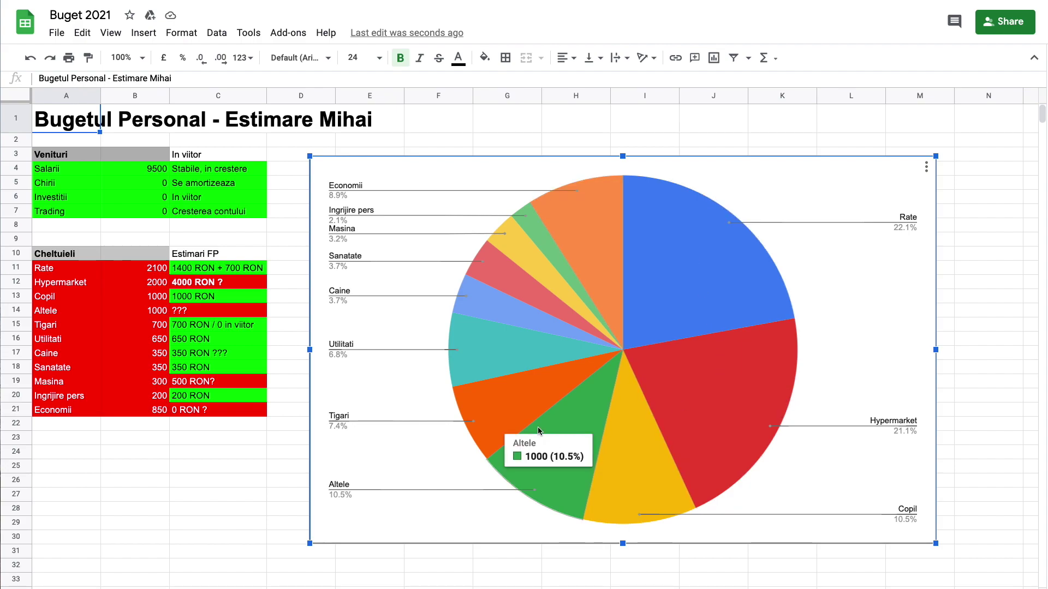
{"action": "mouse_move", "coordinate": [504, 334]}
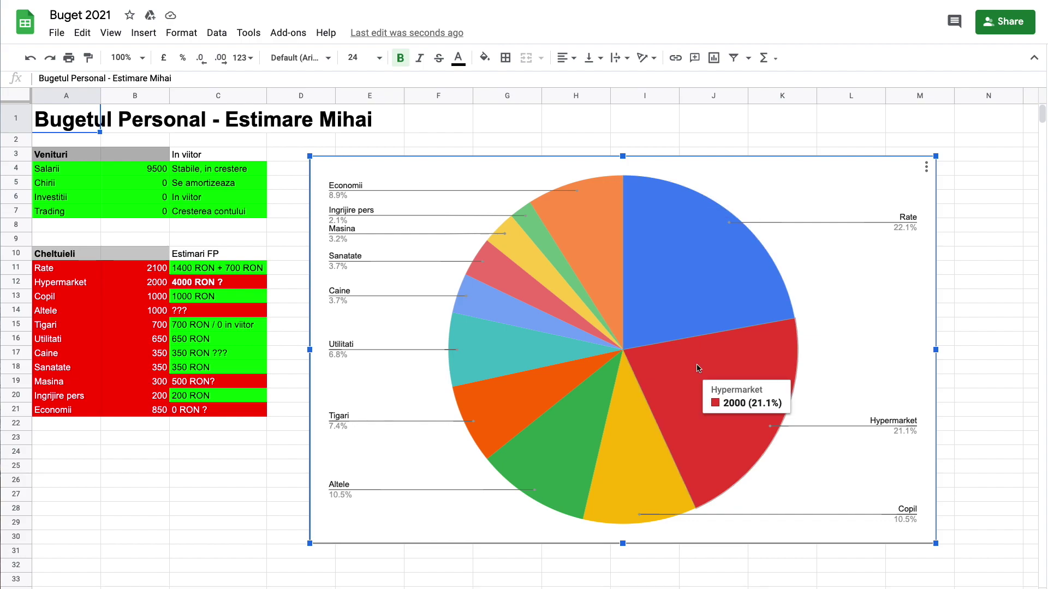
{"action": "mouse_move", "coordinate": [632, 449]}
{"action": "mouse_move", "coordinate": [583, 450]}
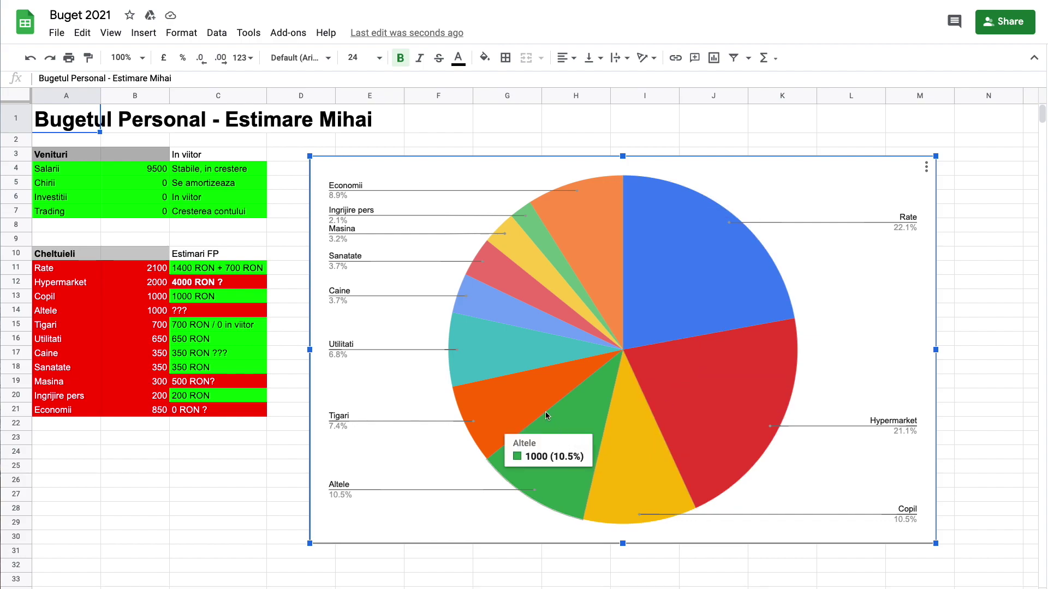
{"action": "mouse_move", "coordinate": [542, 302]}
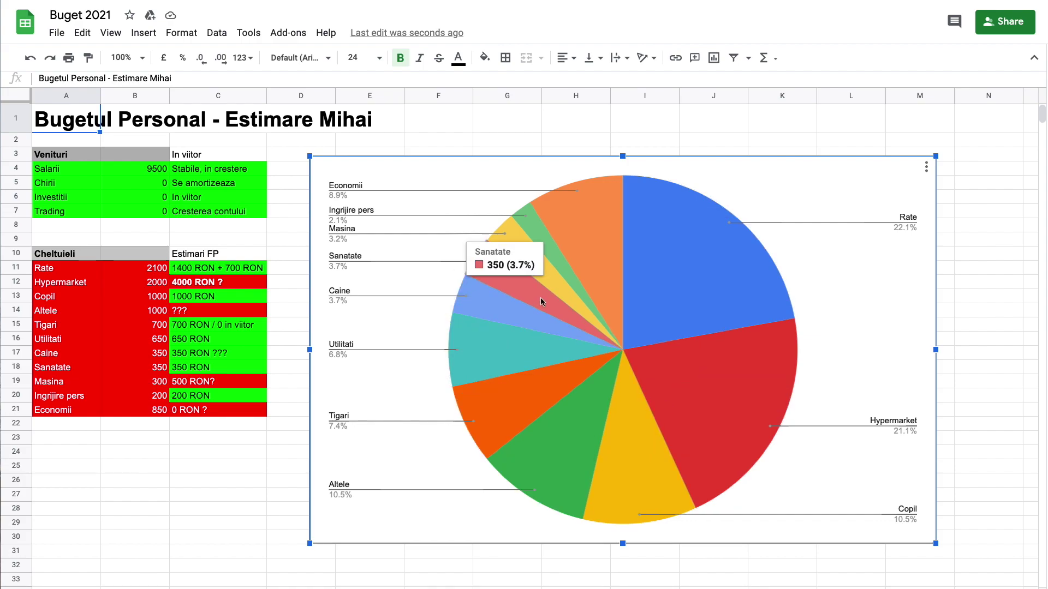
{"action": "mouse_move", "coordinate": [590, 268]}
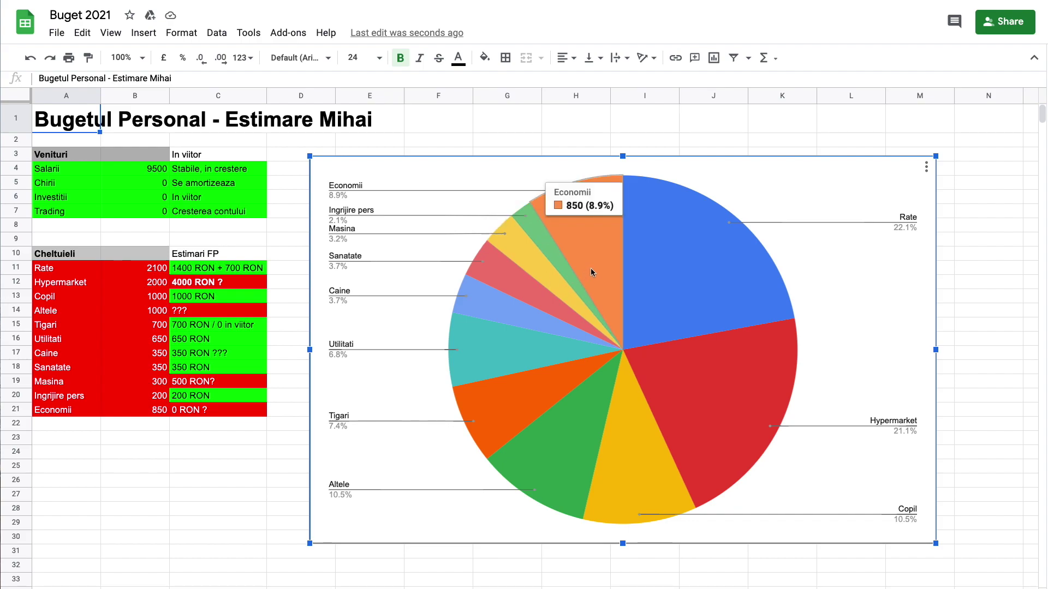
{"action": "mouse_move", "coordinate": [670, 280]}
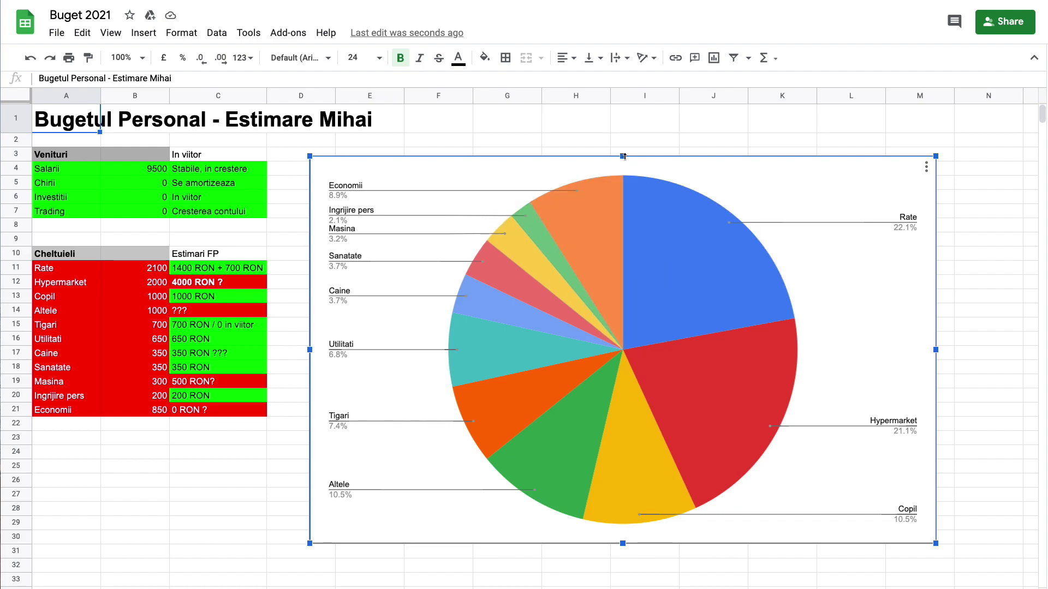
{"action": "left_click", "coordinate": [607, 141]}
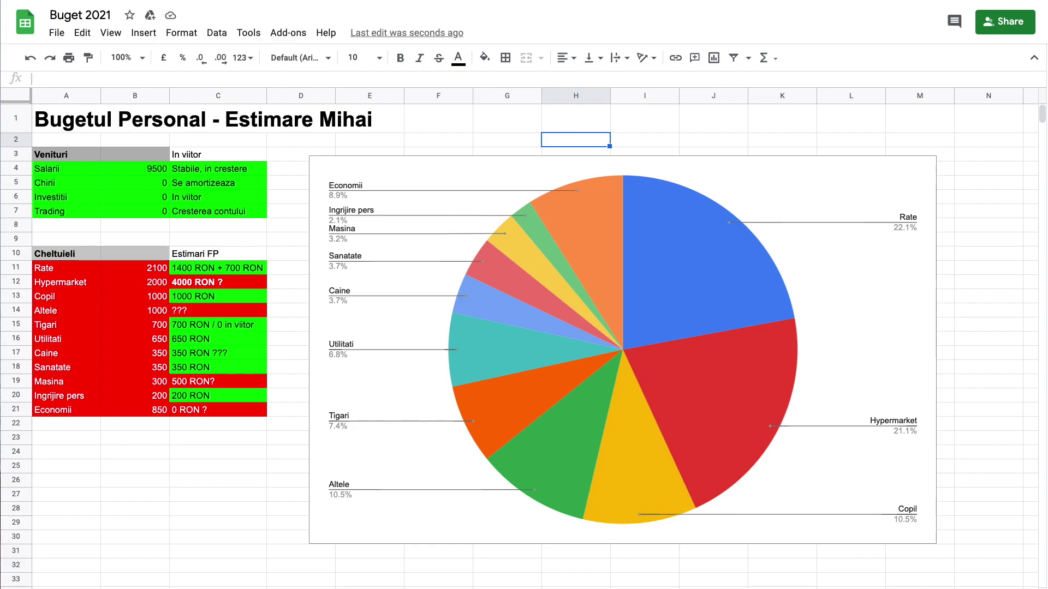